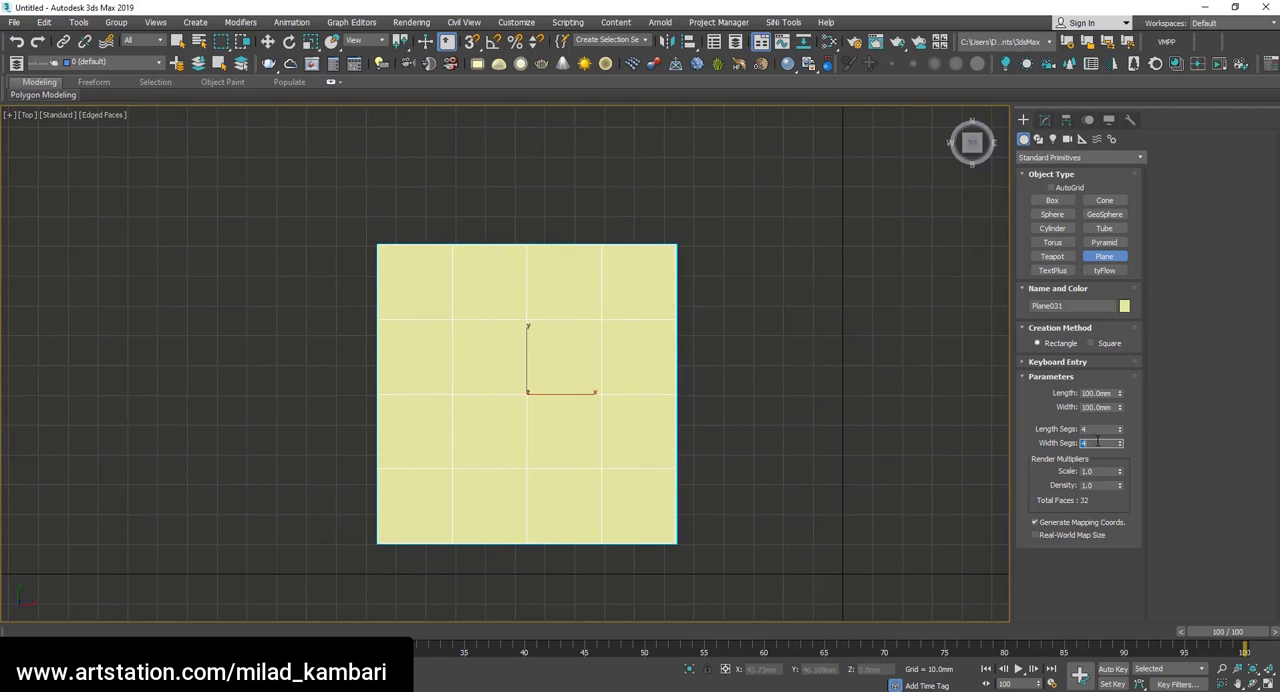
Assign the Standard material to the plane and convert the plane to an Editable Poly.
key(m)
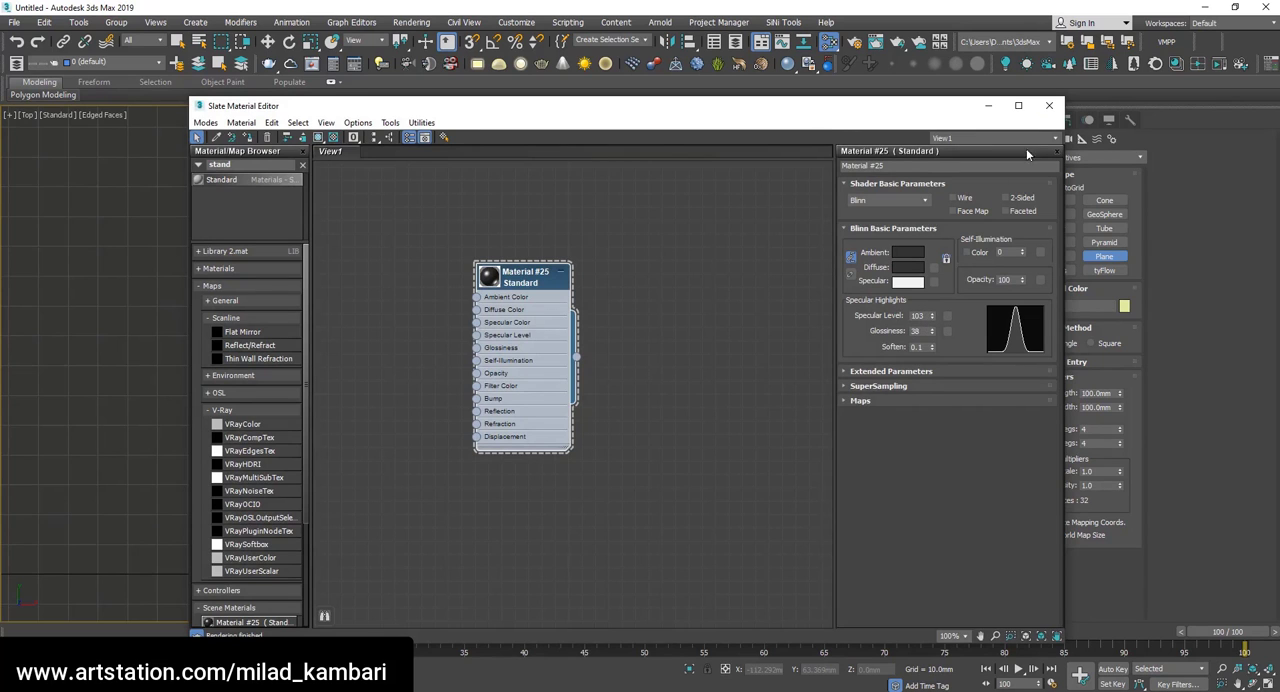
click(1049, 105)
key(w)
right_click(545, 372)
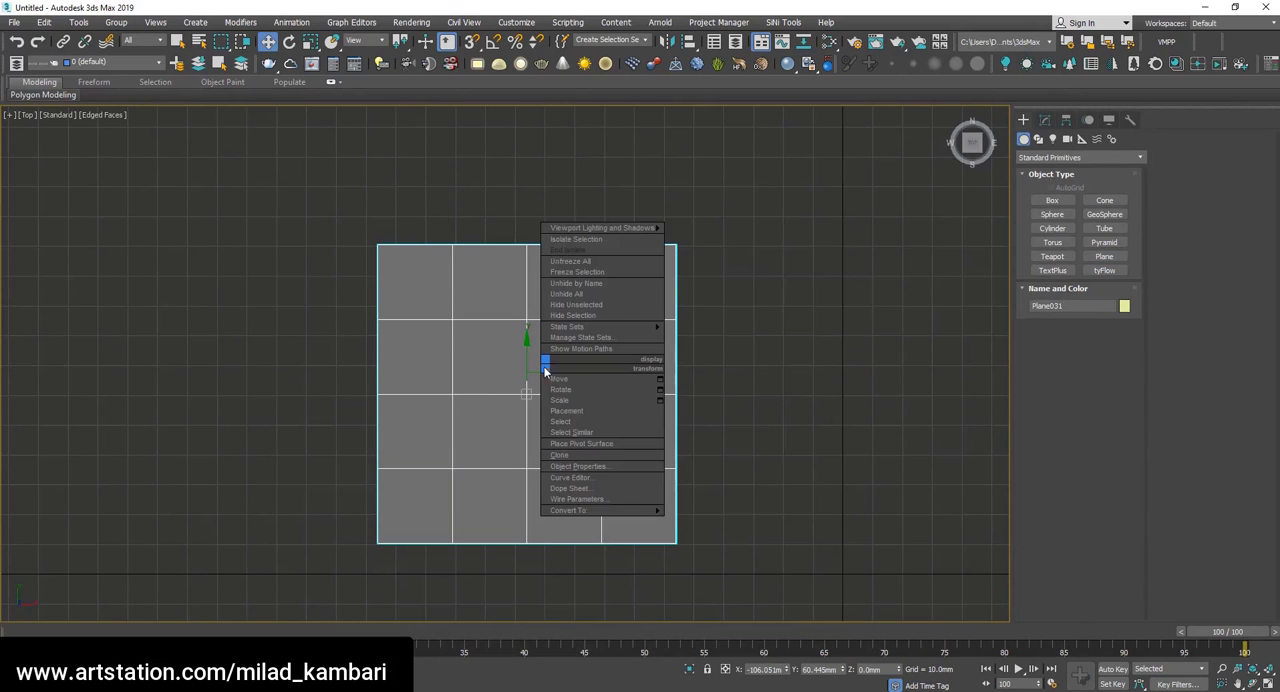
mouse_move(586, 511)
click(725, 525)
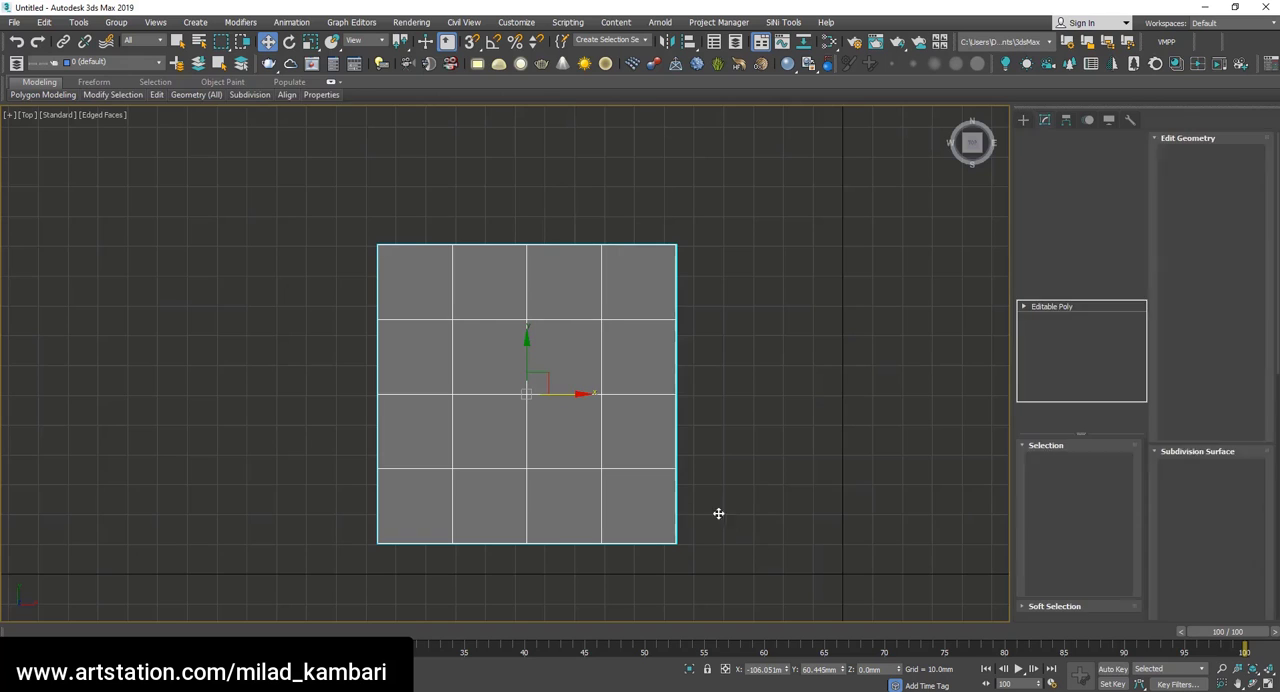
Connect alternate vertices of the plane's 4 × 4 grid in a checkerboard pattern, including the corners and center, to create diagonal edges.
key(1)
ctrl+drag(436, 306, 434, 303)
ctrl+drag(582, 341, 632, 295)
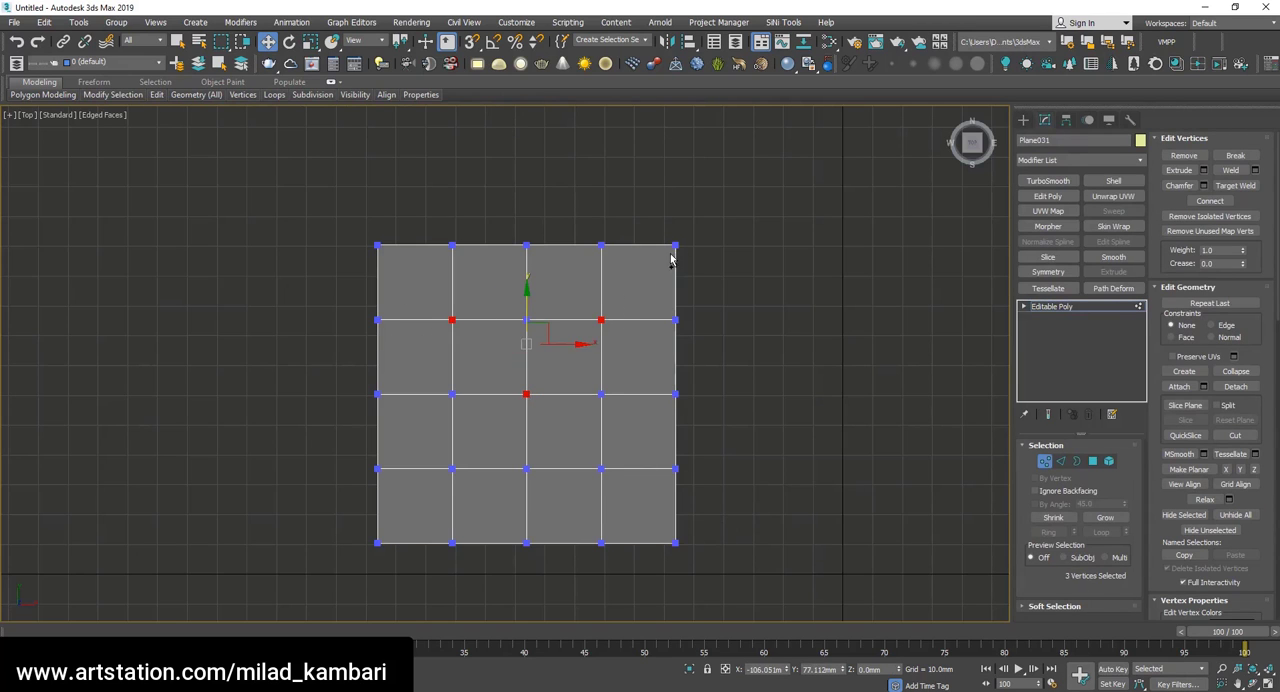
ctrl+drag(503, 227, 502, 224)
ctrl+drag(656, 226, 694, 266)
ctrl+drag(700, 560, 655, 522)
ctrl+drag(590, 450, 617, 486)
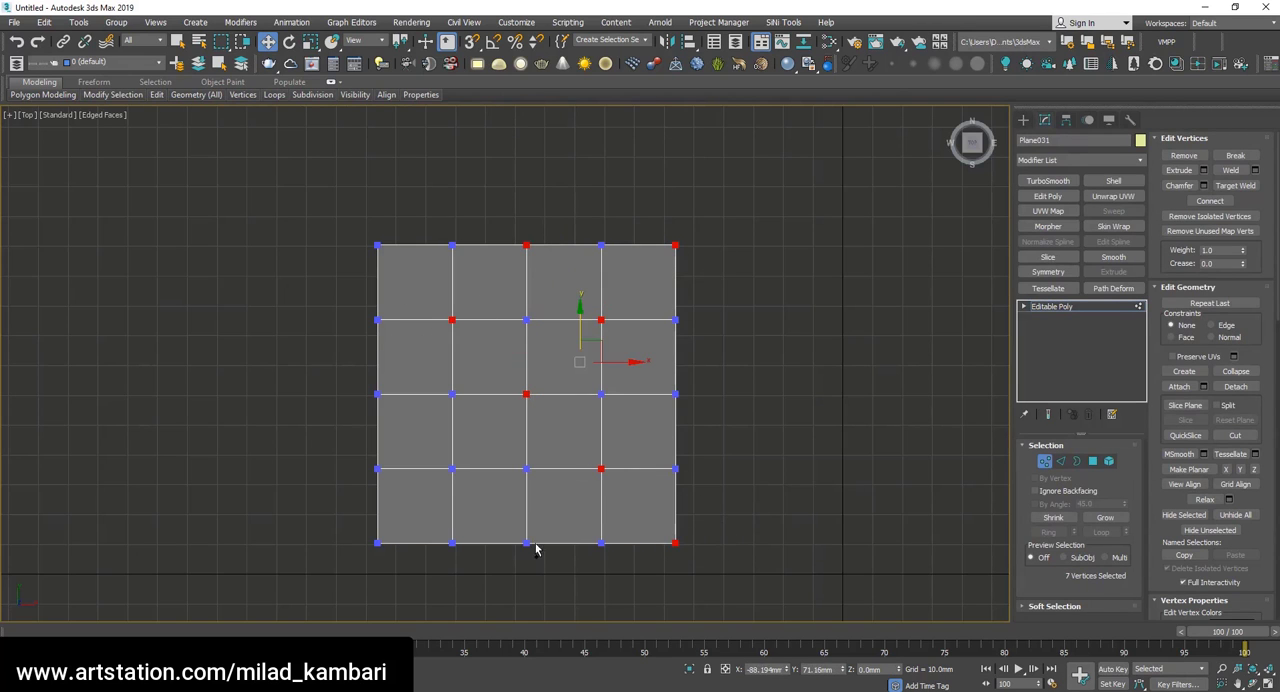
ctrl+drag(540, 557, 505, 521)
ctrl+drag(436, 448, 470, 488)
ctrl+drag(402, 567, 356, 523)
ctrl+drag(394, 414, 358, 372)
ctrl+drag(348, 220, 397, 266)
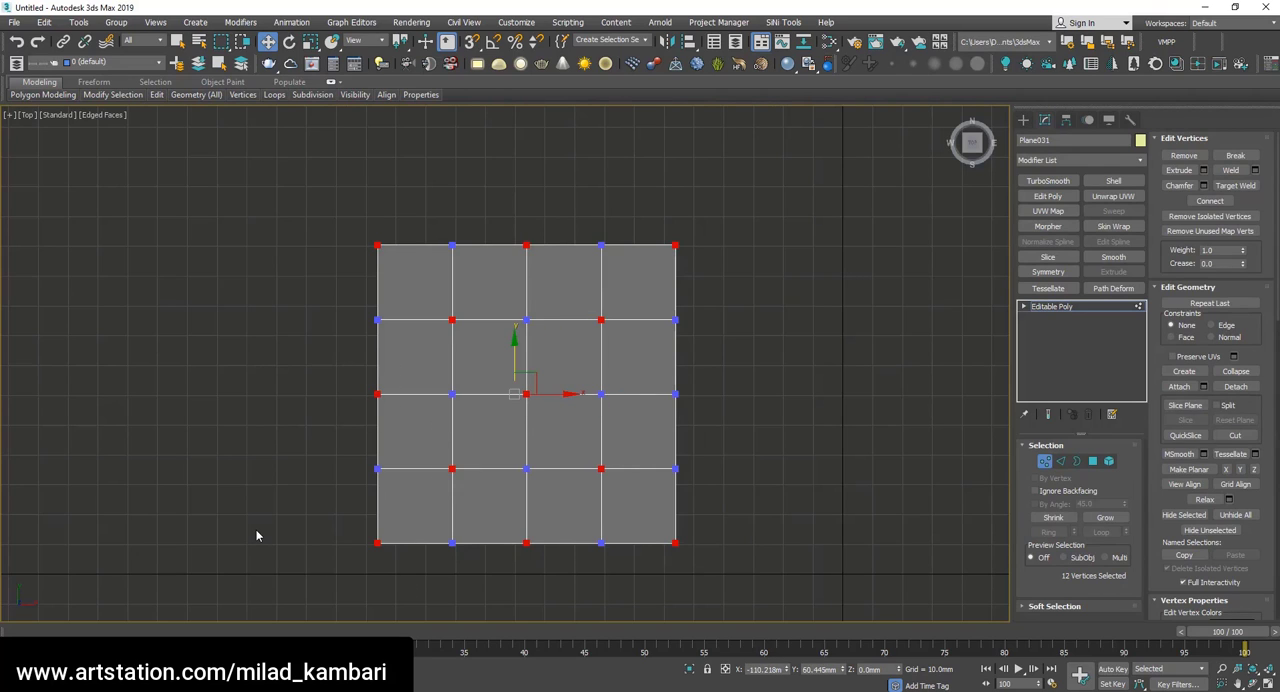
ctrl+click(526, 394)
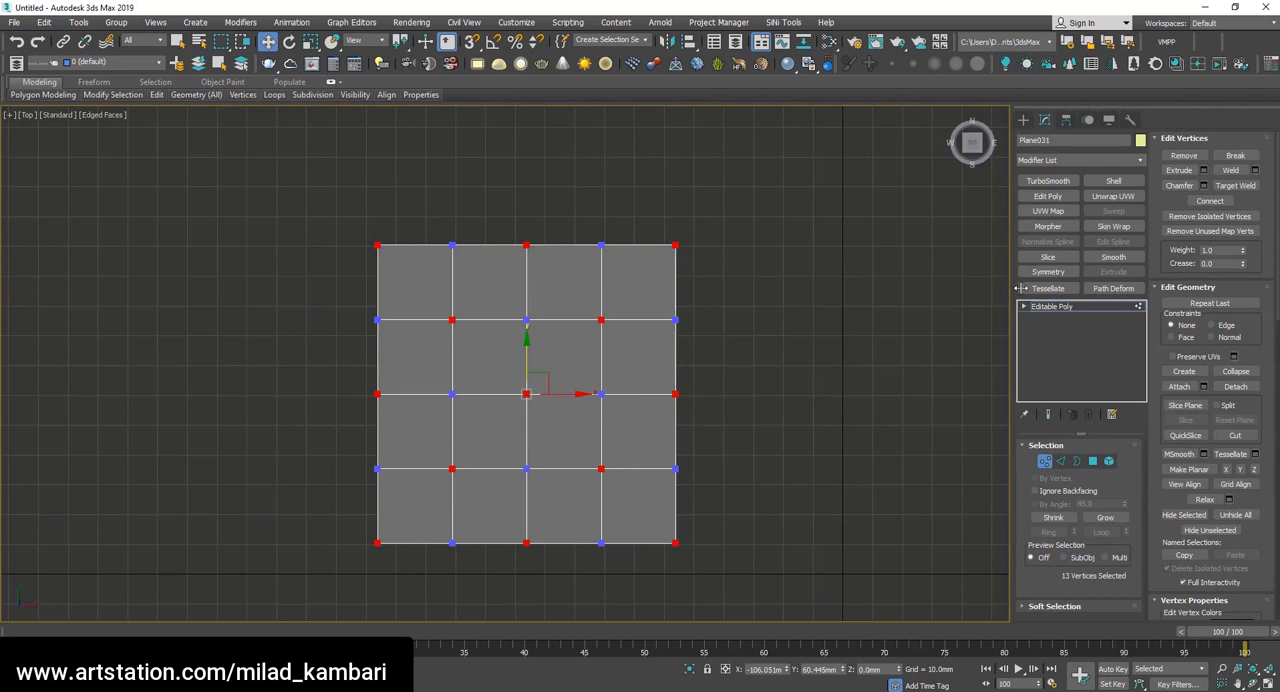
click(1210, 201)
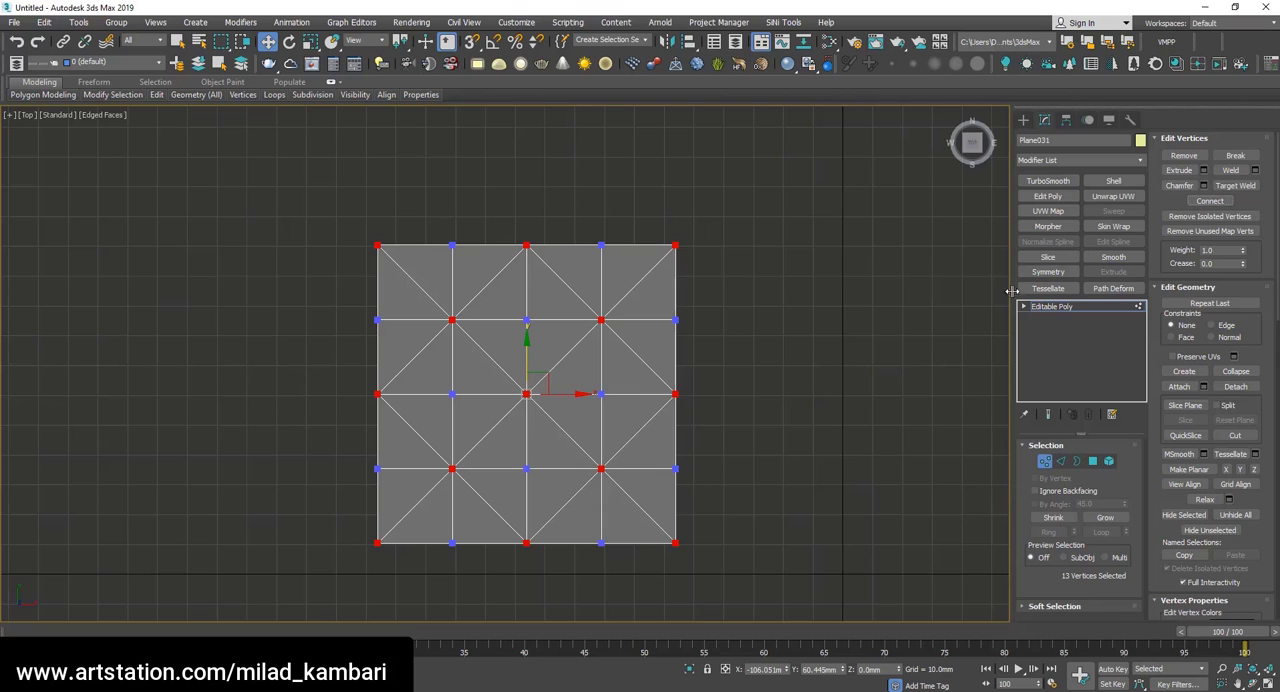
click(1204, 186)
click(512, 408)
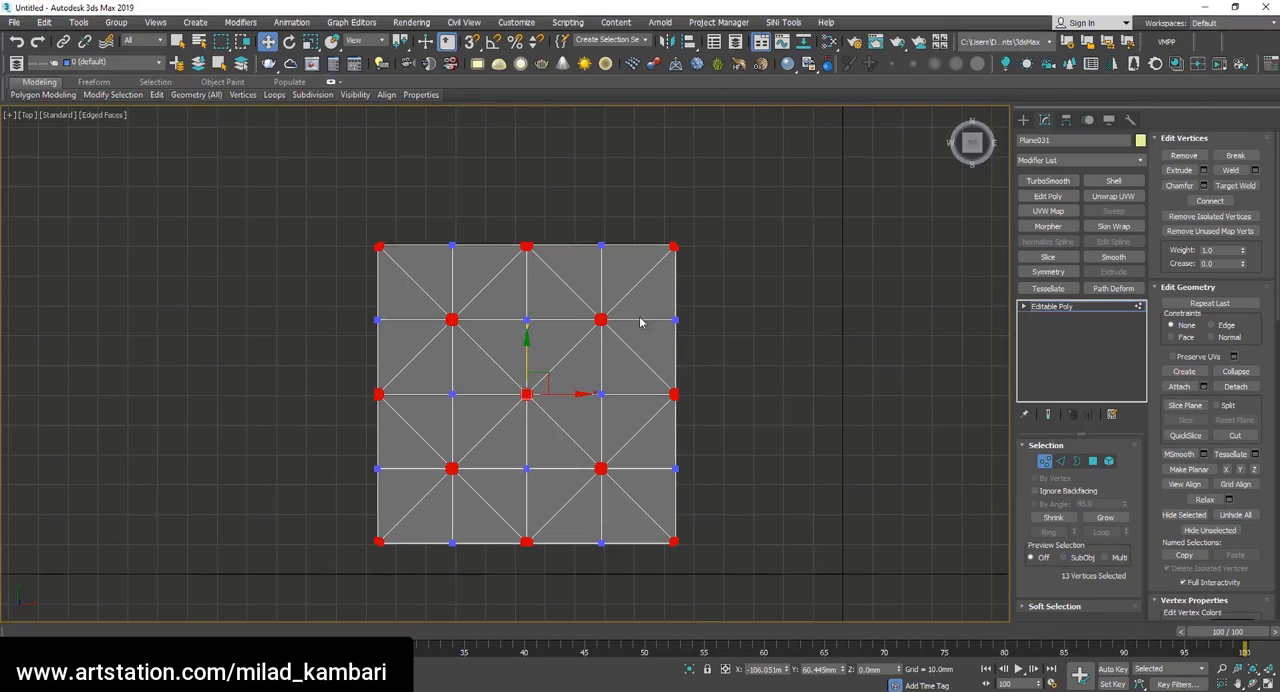
key(ctrl+z)
Chamfer only the five interior diagonal-junction vertices by 8 mm with the Open option to cut octagonal holes.
drag(797, 192, 157, 251)
alt+drag(777, 565, 198, 510)
alt+drag(698, 564, 646, 120)
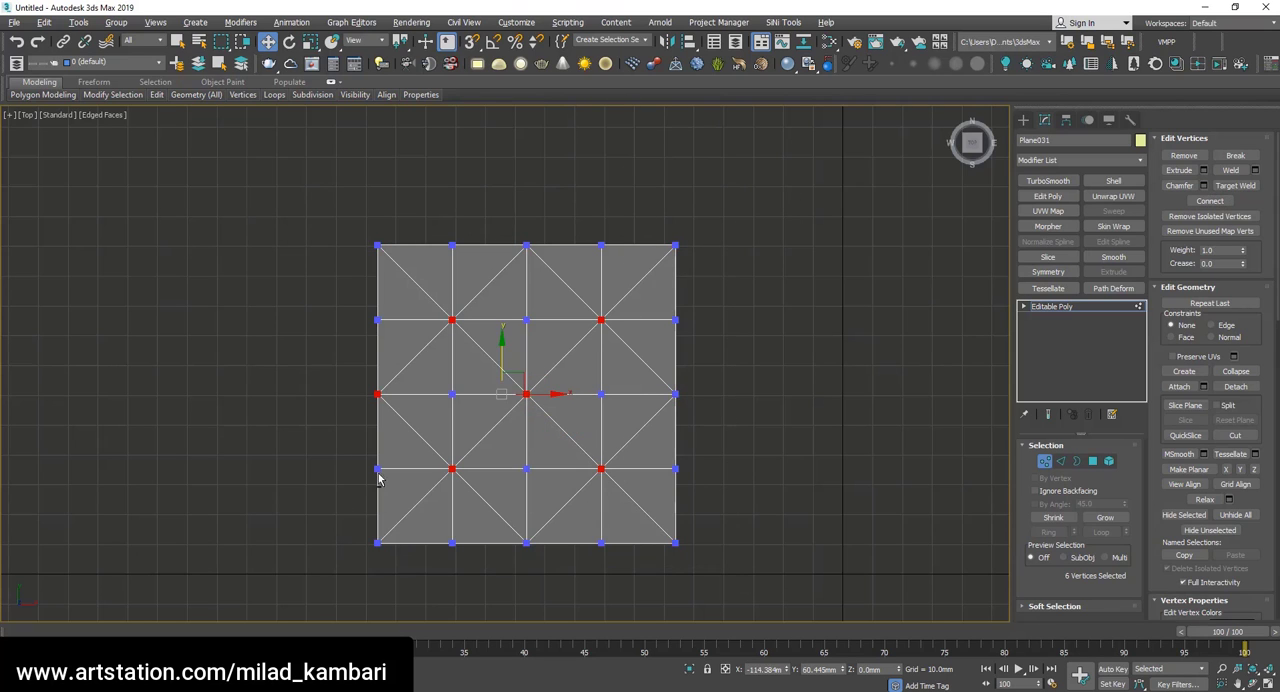
alt+drag(396, 472, 342, 228)
click(1204, 186)
drag(514, 371, 512, 350)
text(5)
key(Return)
text(6)
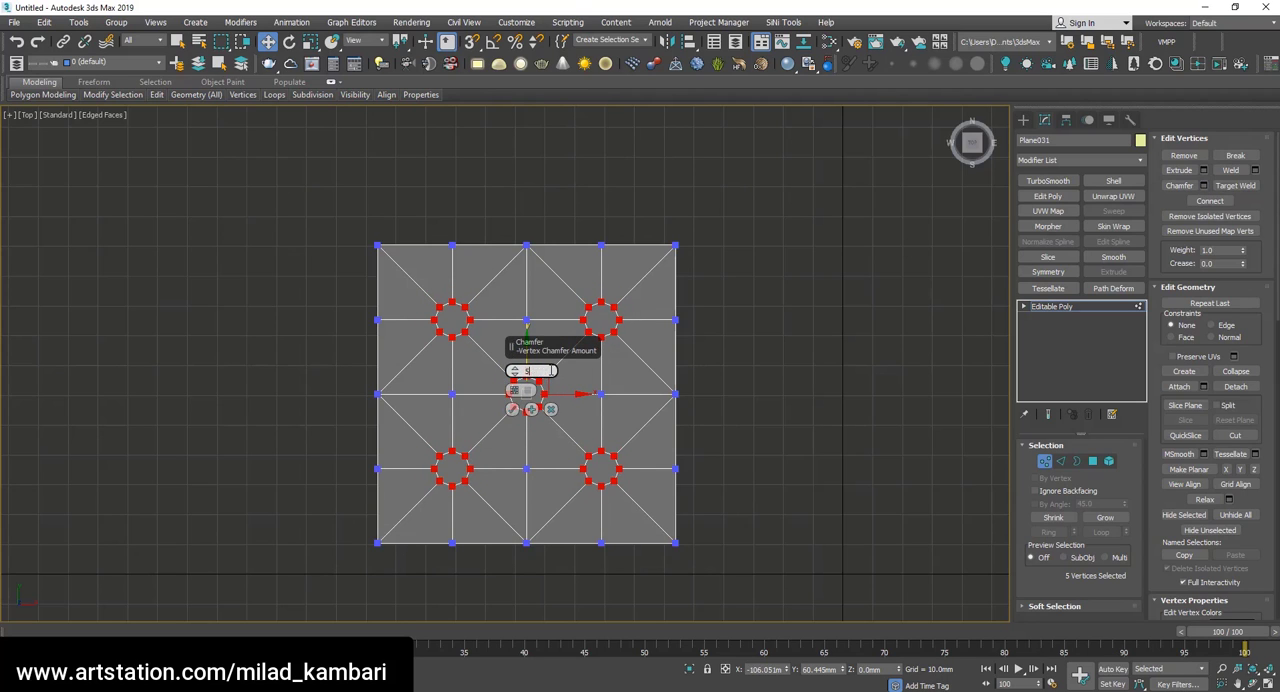
key(Return)
text(7)
key(Return)
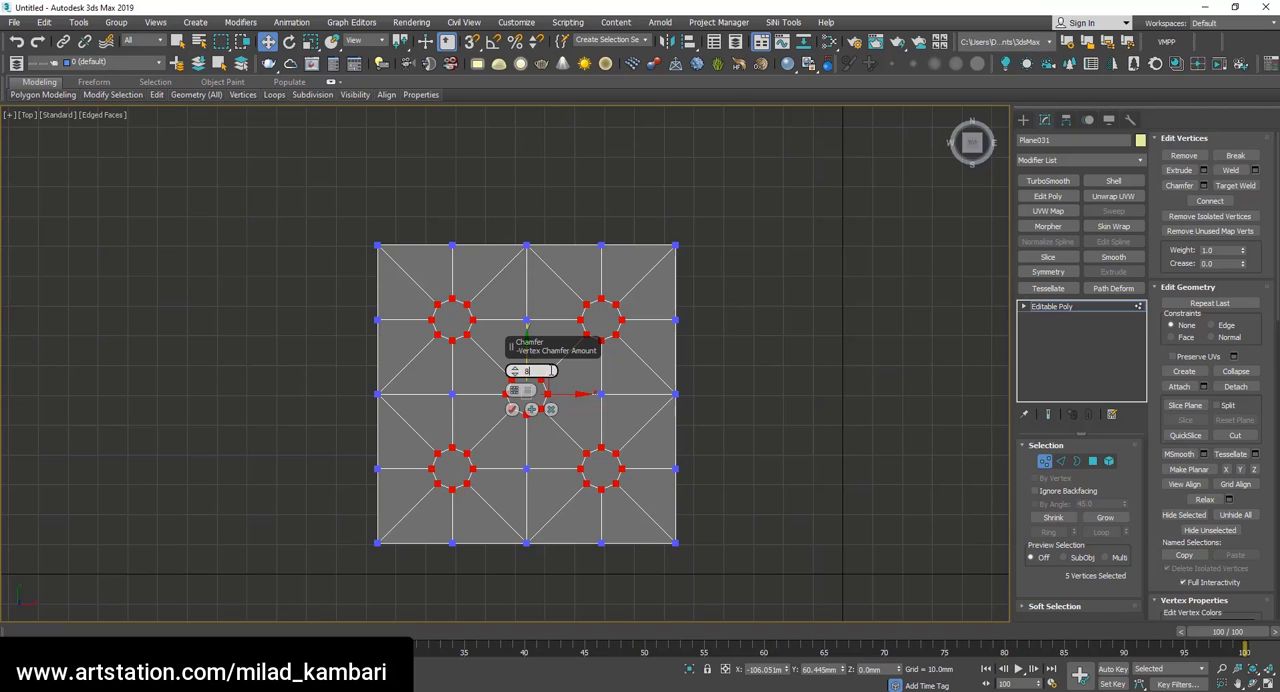
key(Return)
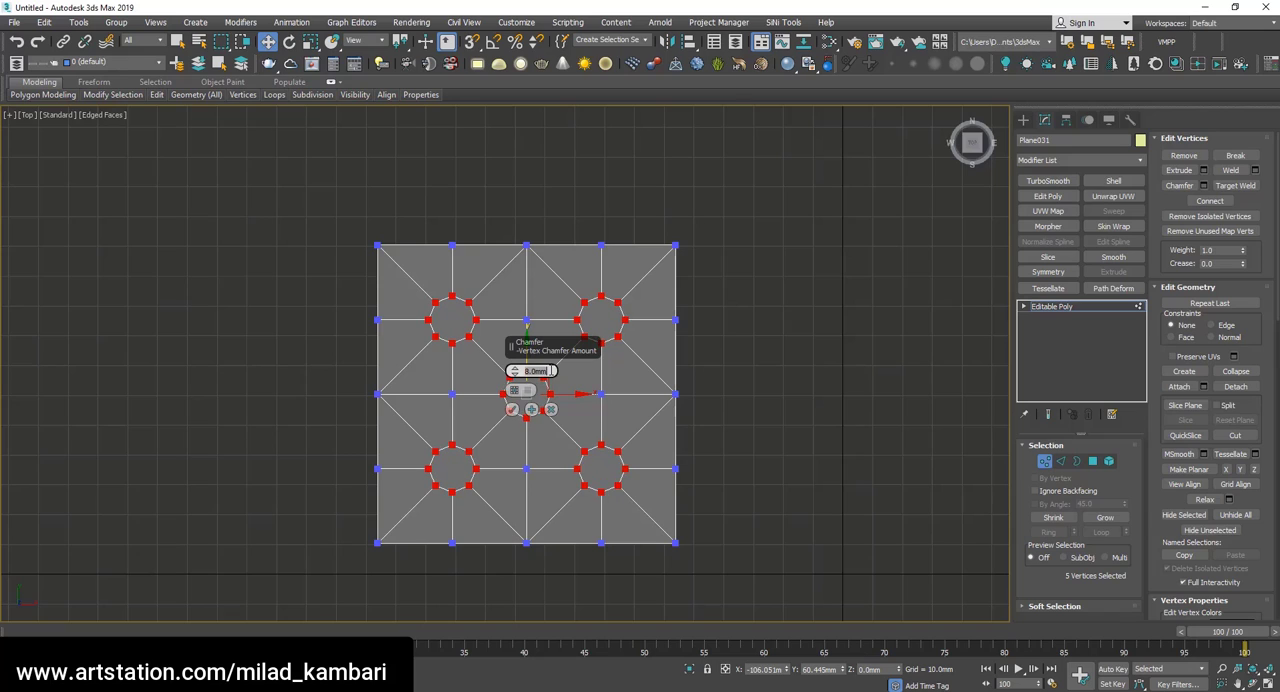
click(527, 392)
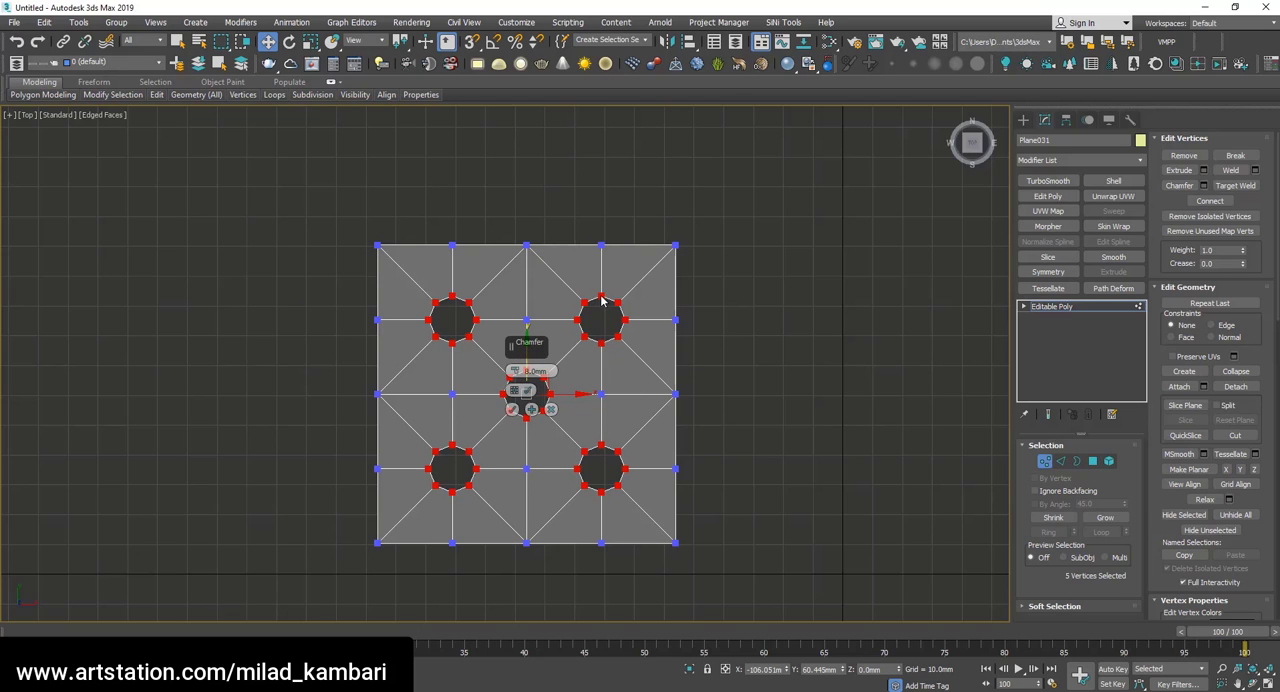
click(511, 409)
Delete the outer ring of vertices on all four sides, keeping the tile around the central hole, and leave vertex editing.
drag(677, 572, 323, 477)
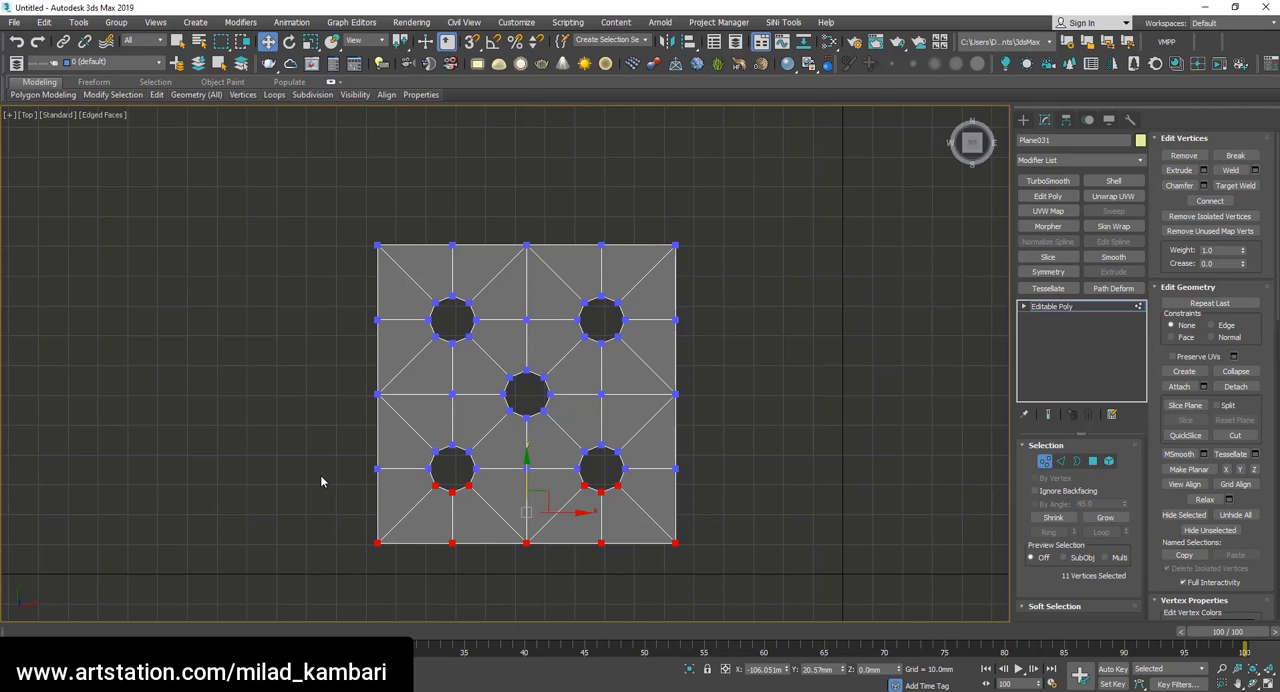
key(Delete)
drag(620, 155, 619, 149)
key(Delete)
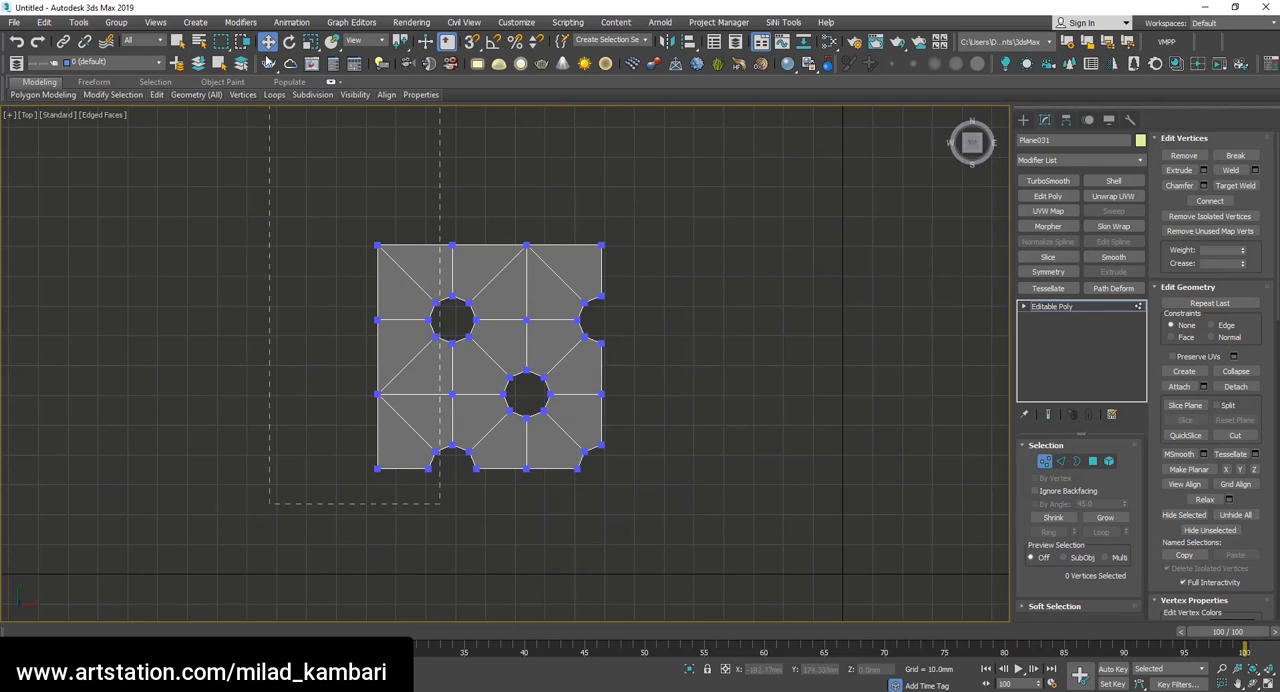
drag(268, 62, 268, 62)
key(Delete)
drag(700, 186, 303, 319)
key(Delete)
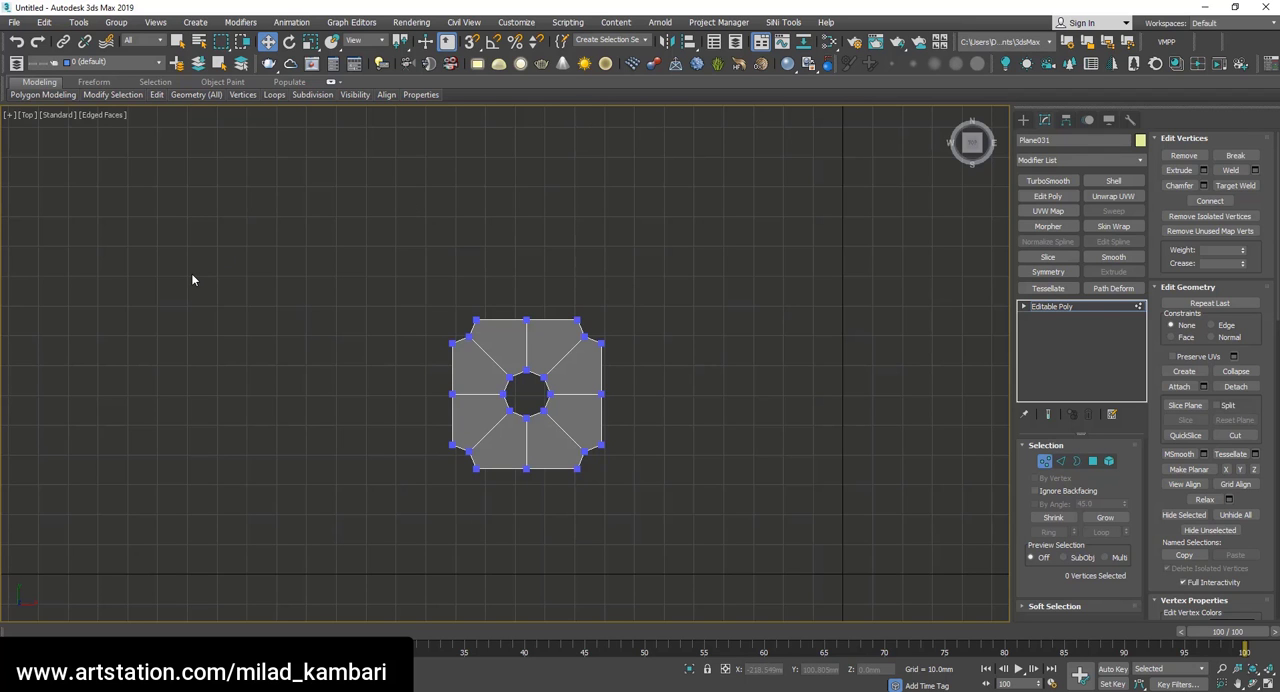
click(1254, 684)
scroll(527, 394, up, 5)
drag(560, 475, 510, 393)
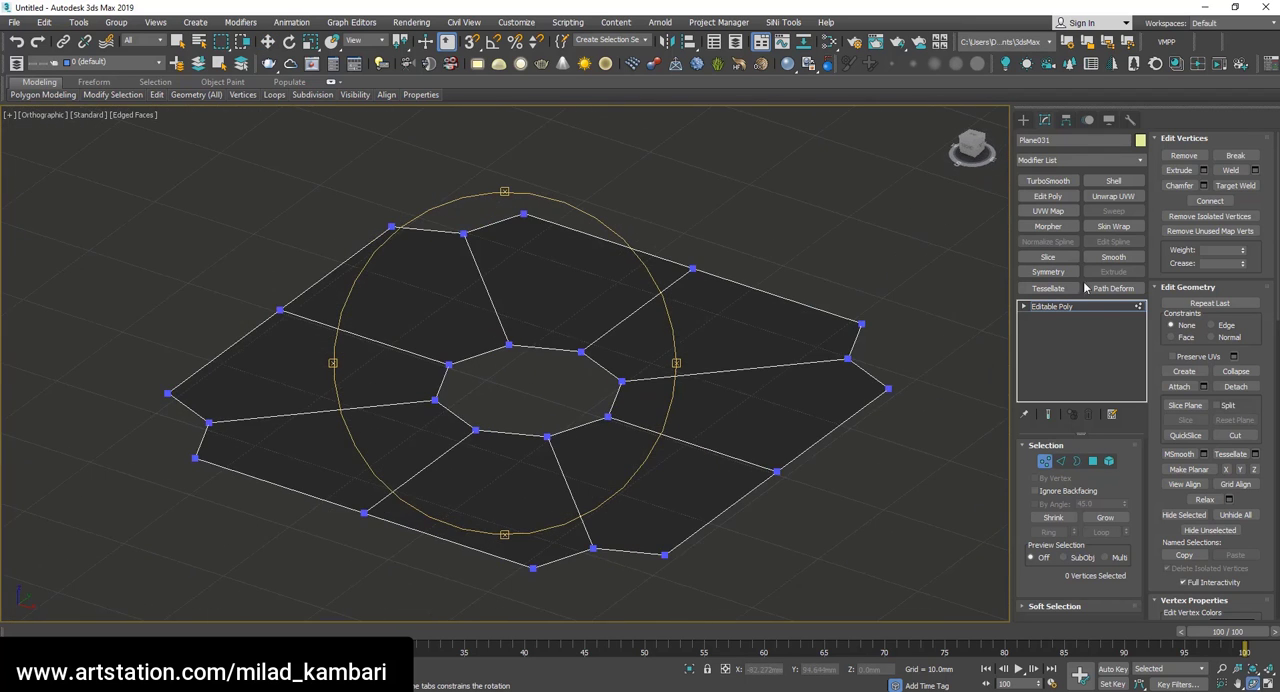
click(1066, 308)
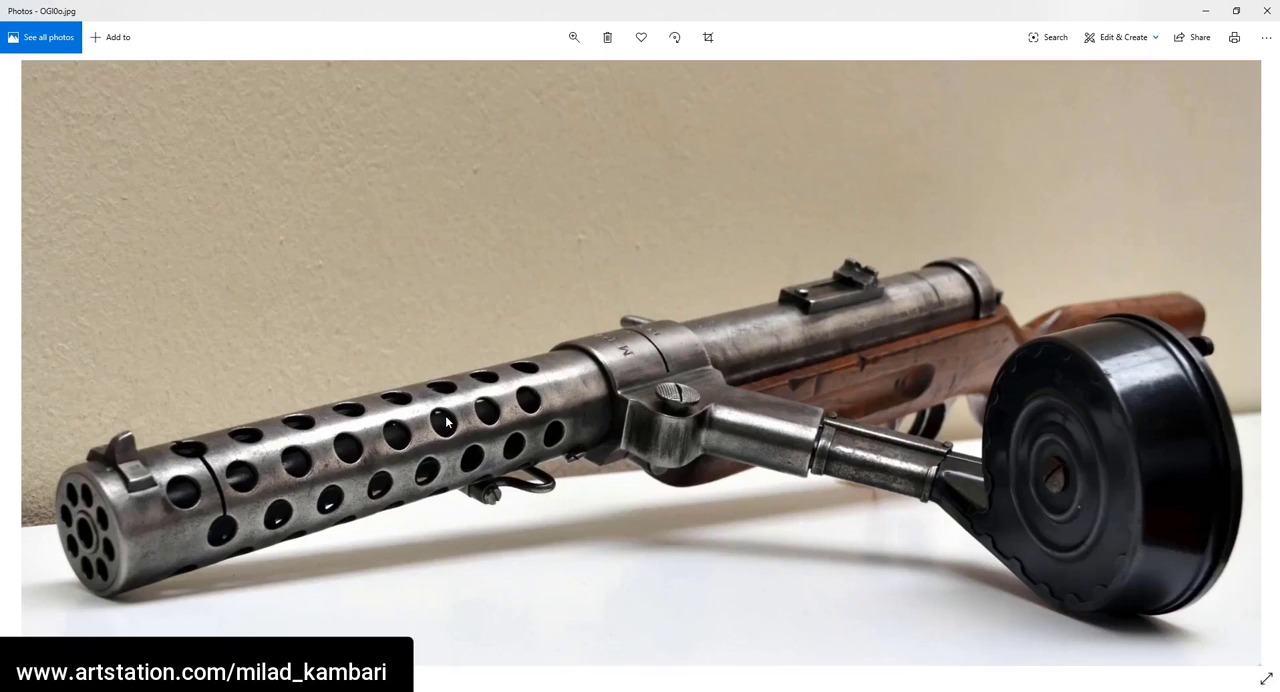
Check the perforated barrel in the Photos reference image and add a Shell modifier with a 1.5 mm outer amount to the tile.
scroll(447, 423, up, 3)
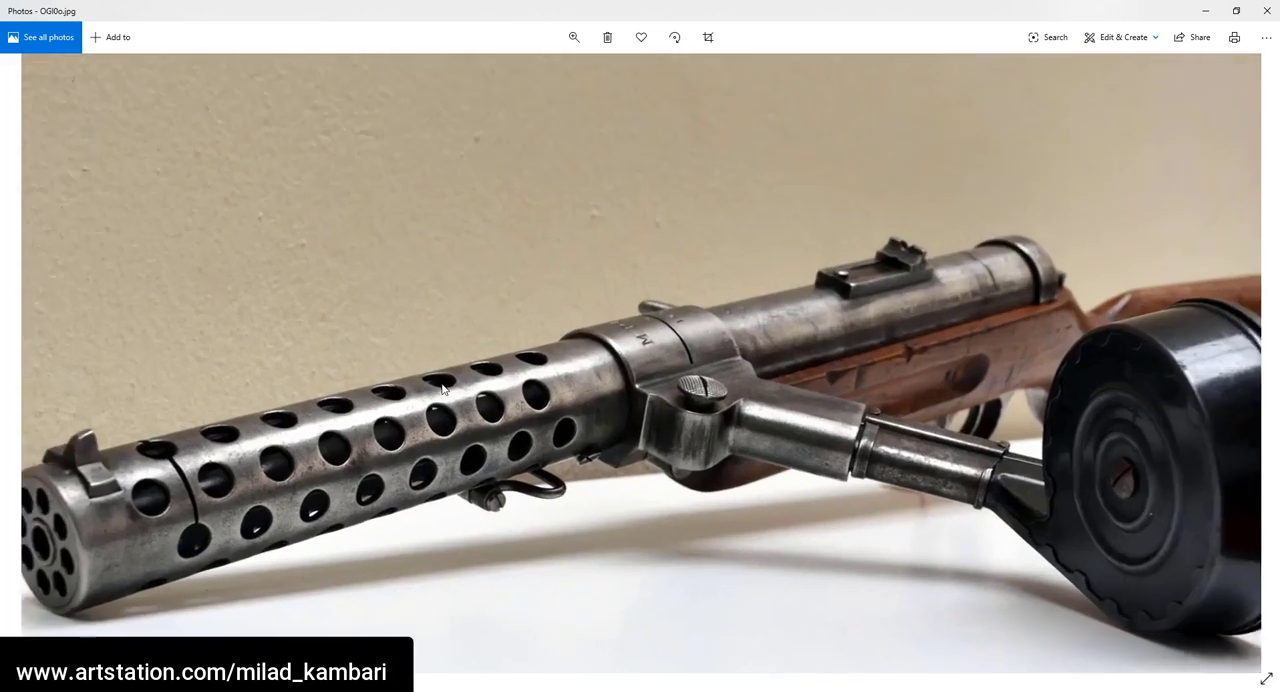
scroll(263, 458, down, 3)
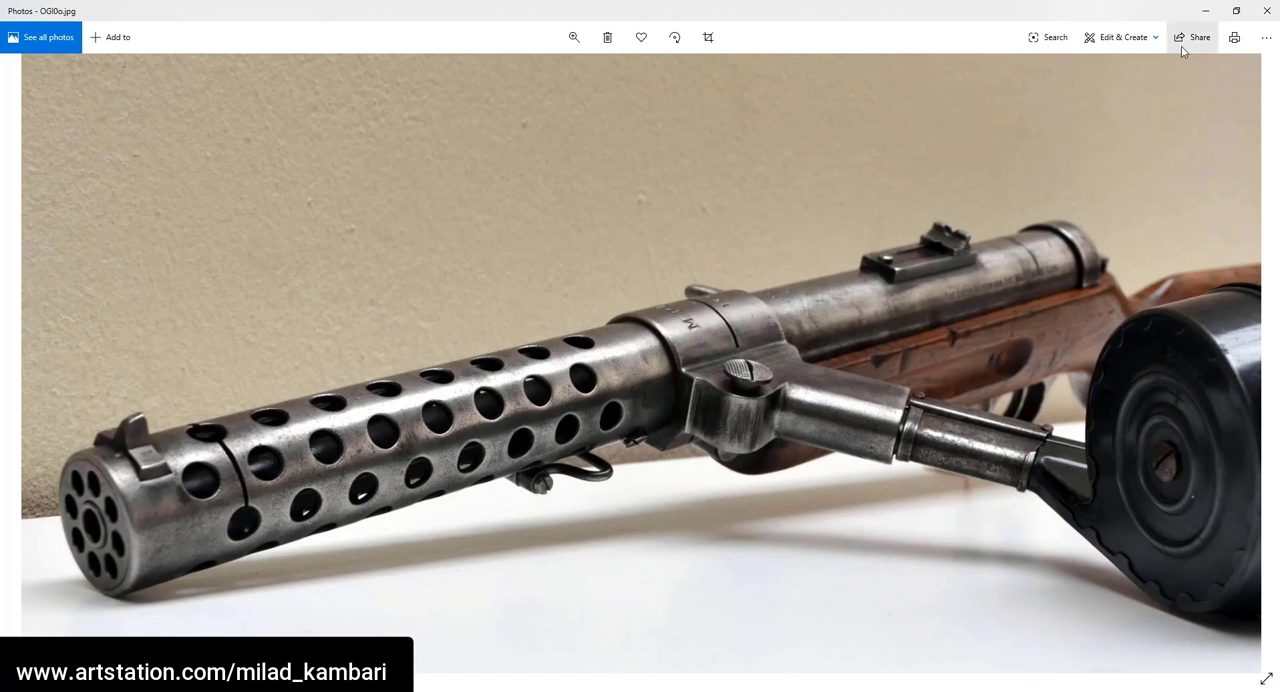
click(1205, 10)
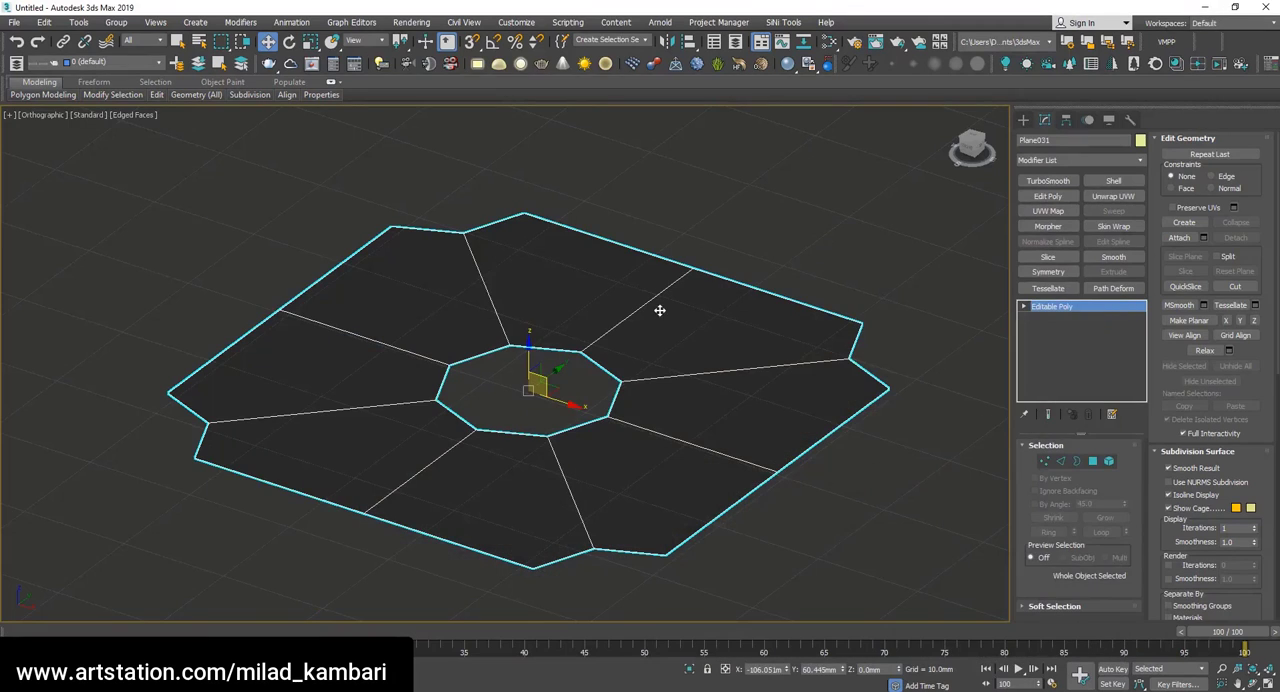
click(1113, 181)
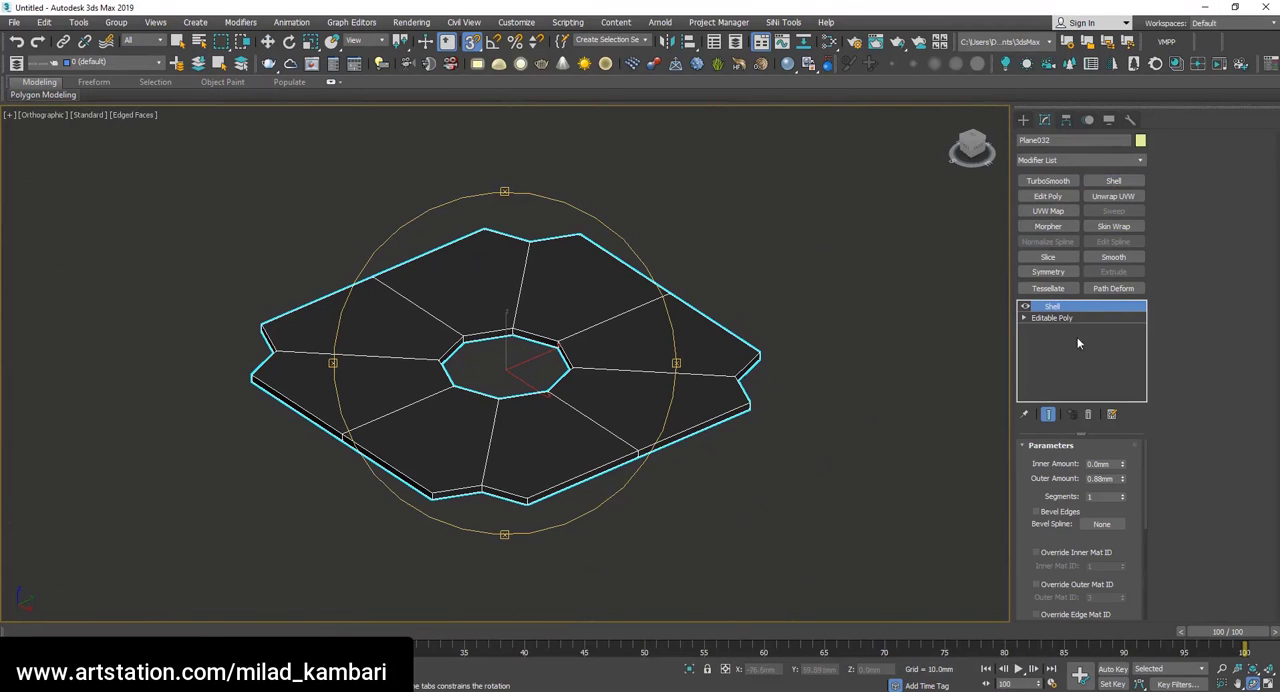
text(1.5)
key(Return)
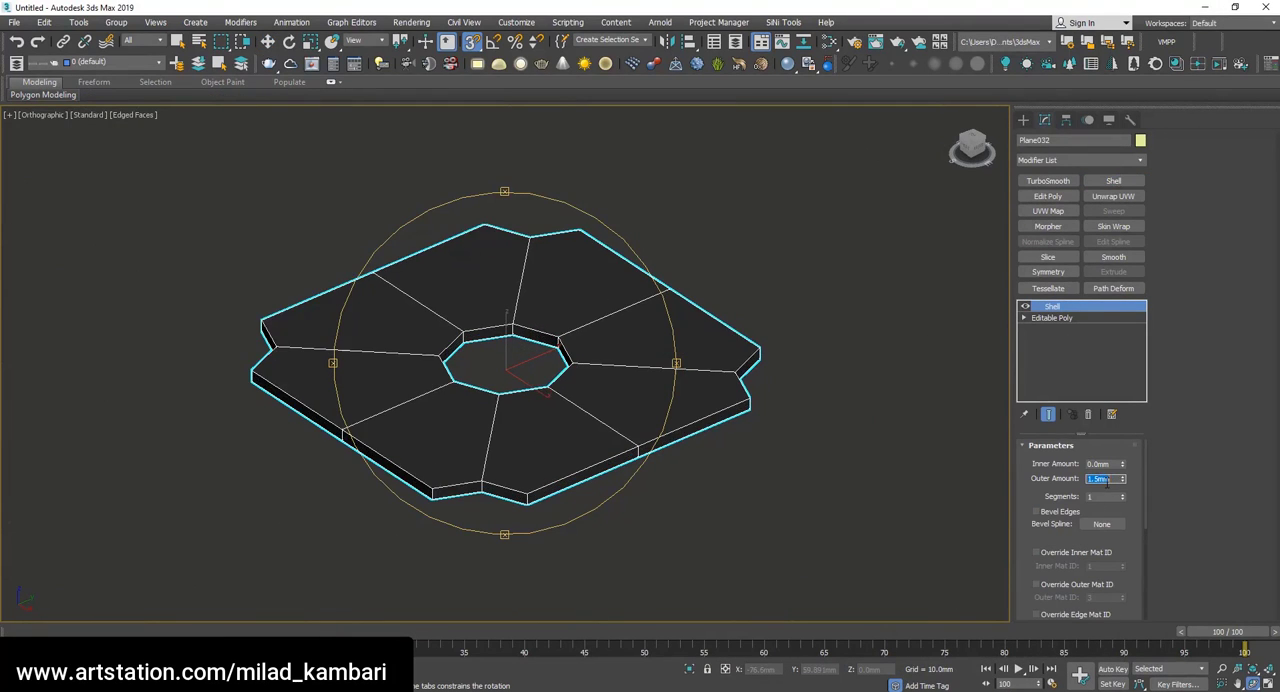
Add an Edit Poly modifier above the Shell and enter polygon editing.
mouse_move(501, 424)
mouse_down()
mouse_move(469, 414)
mouse_move(492, 413)
mouse_up()
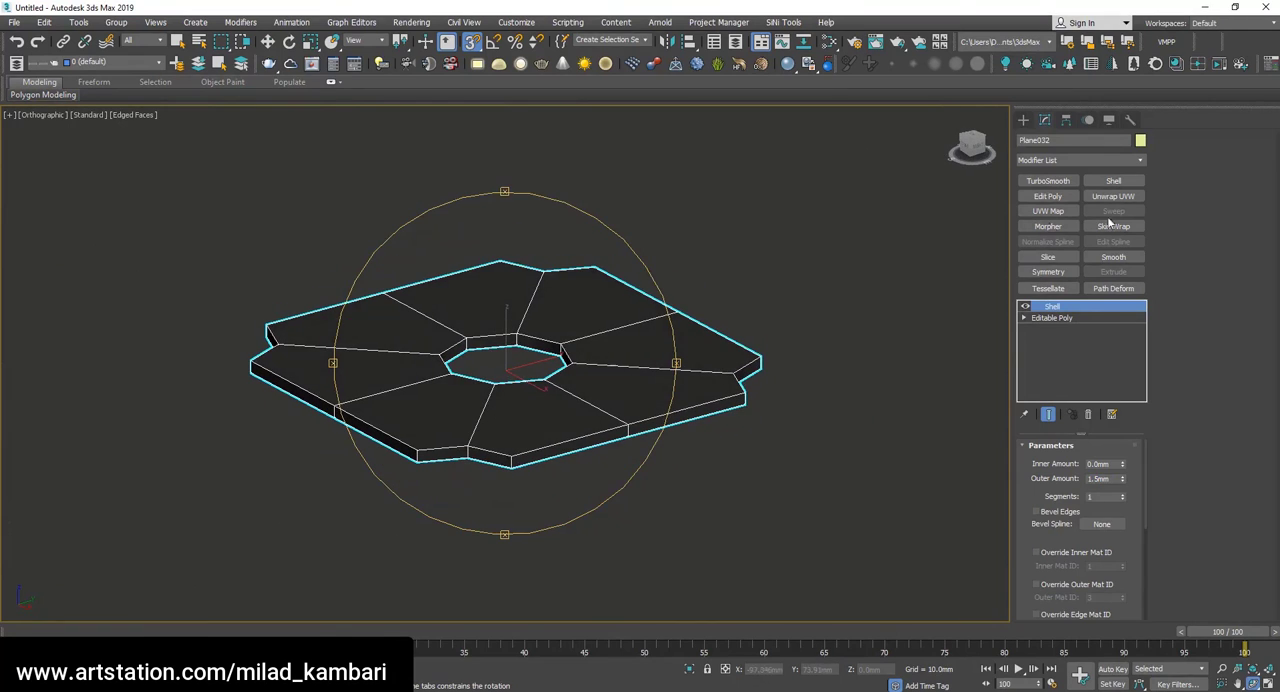
click(1050, 196)
key(4)
key(w)
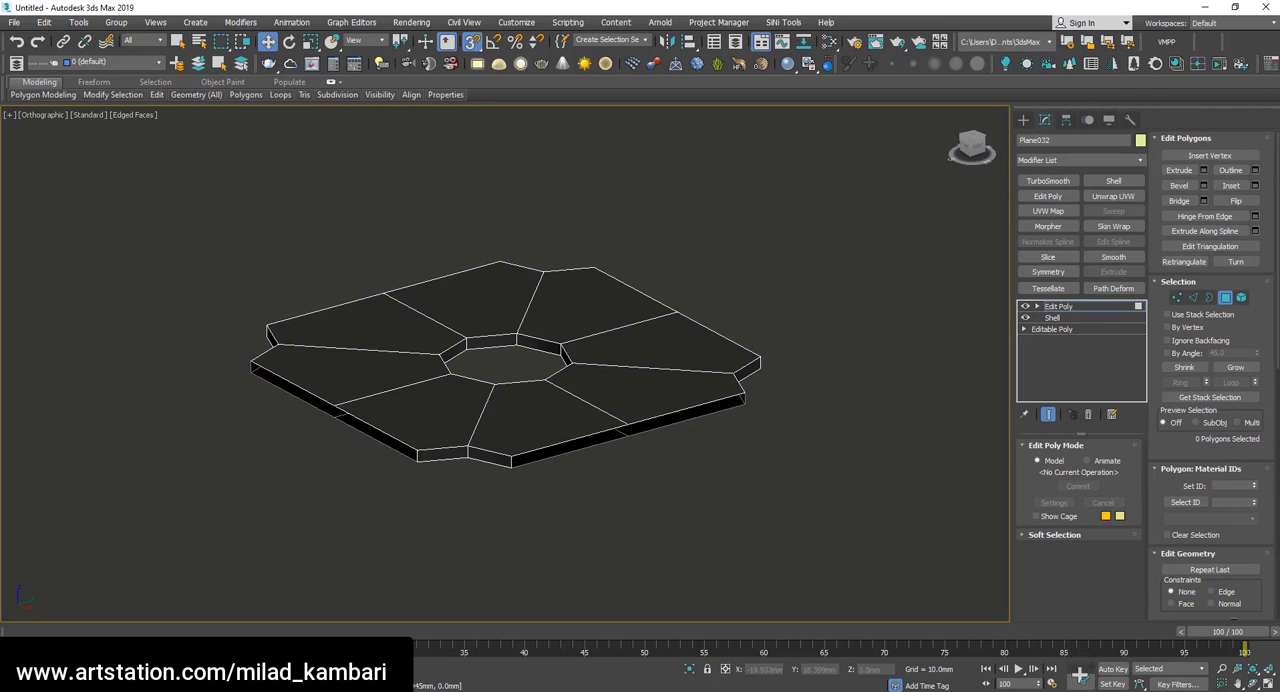
Delete the thin side polygons along the tile's straight outer edges, keeping the walls of the corner notches.
click(1251, 684)
drag(638, 390, 518, 396)
right_click(516, 400)
click(420, 440)
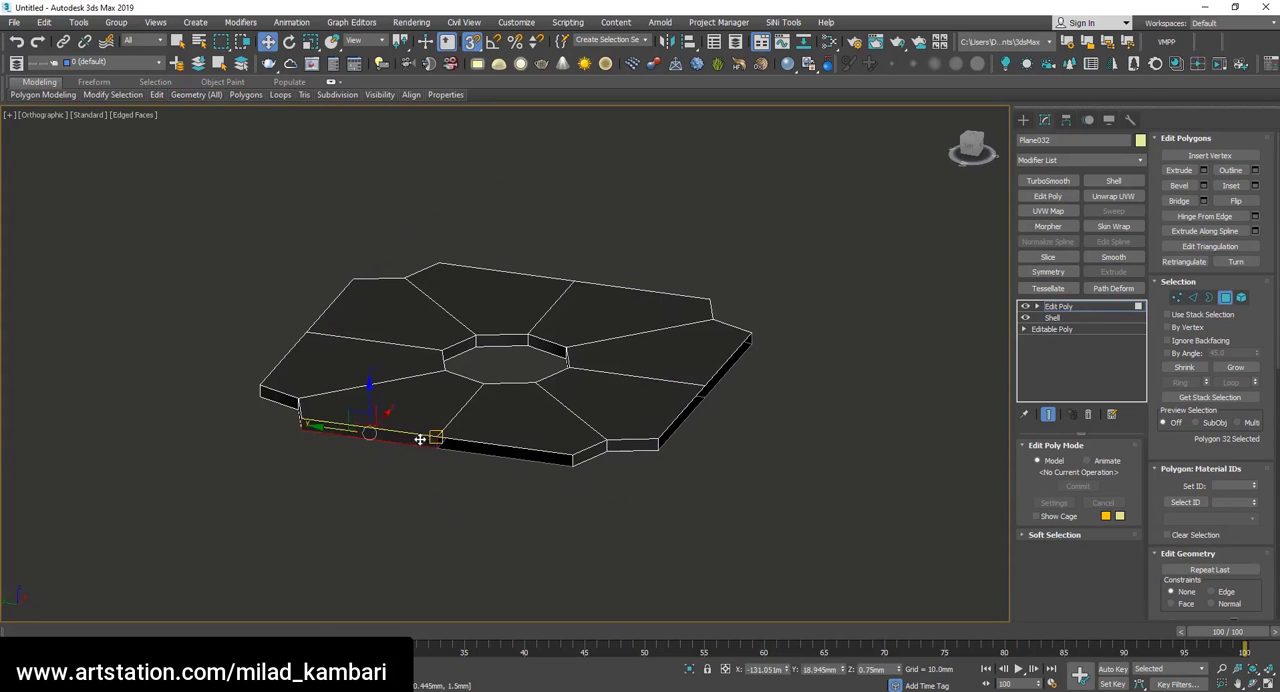
key(Delete)
alt+middle_drag(443, 385, 597, 384)
click(449, 468)
key(Delete)
click(374, 439)
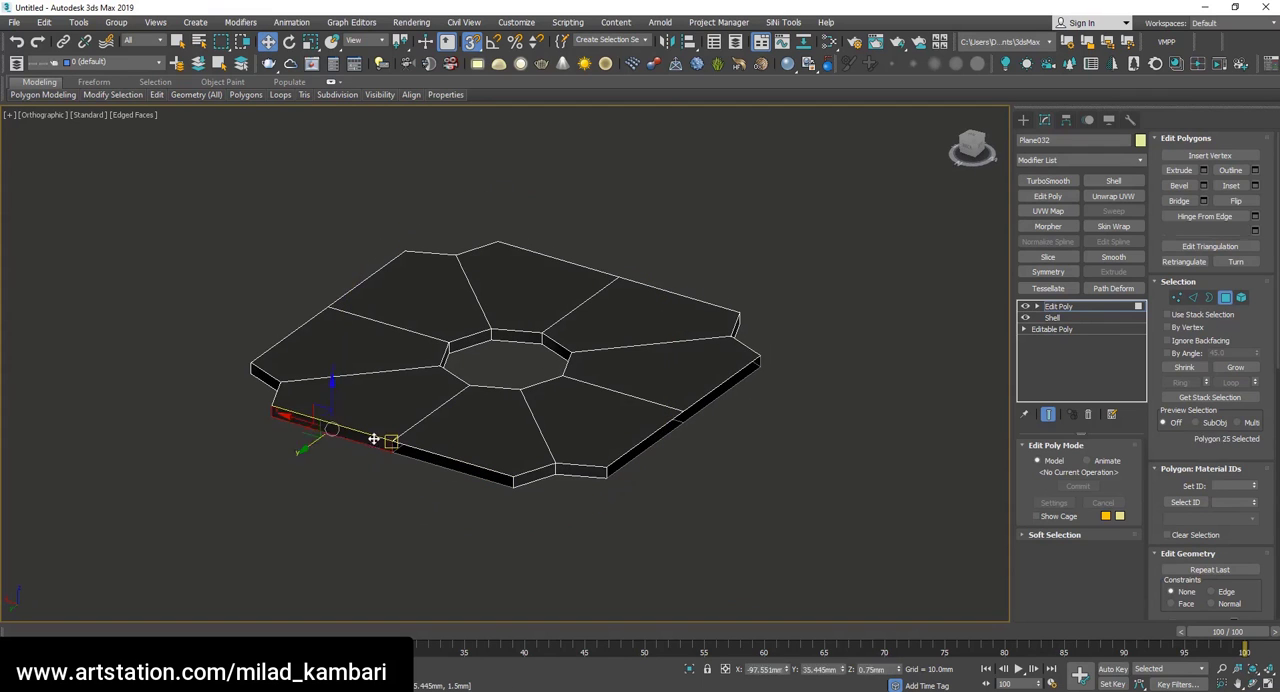
key(Delete)
Enter edge editing on the tile and select the upper edge loop around the central hole.
click(1253, 684)
mouse_move(490, 352)
mouse_down()
mouse_move(339, 363)
mouse_move(477, 344)
mouse_up()
scroll(477, 344, up, 4)
scroll(559, 330, down, 2)
key(3)
key(w)
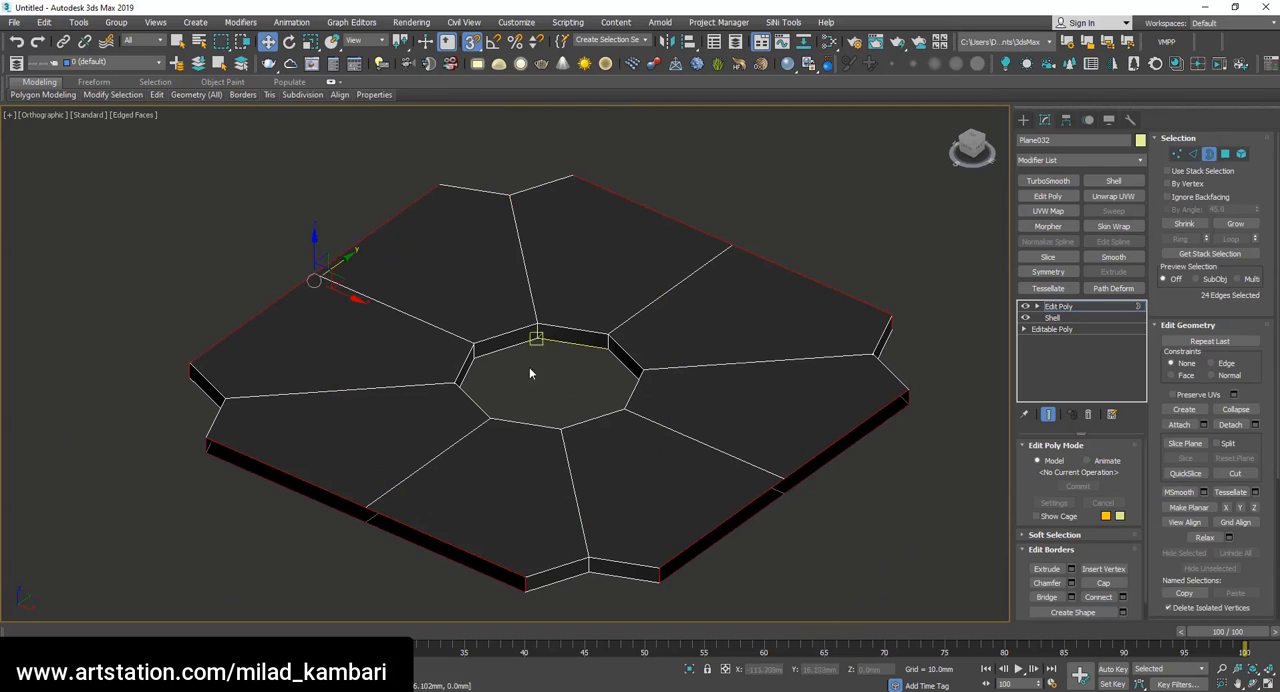
click(490, 338)
key(2)
double_click(499, 336)
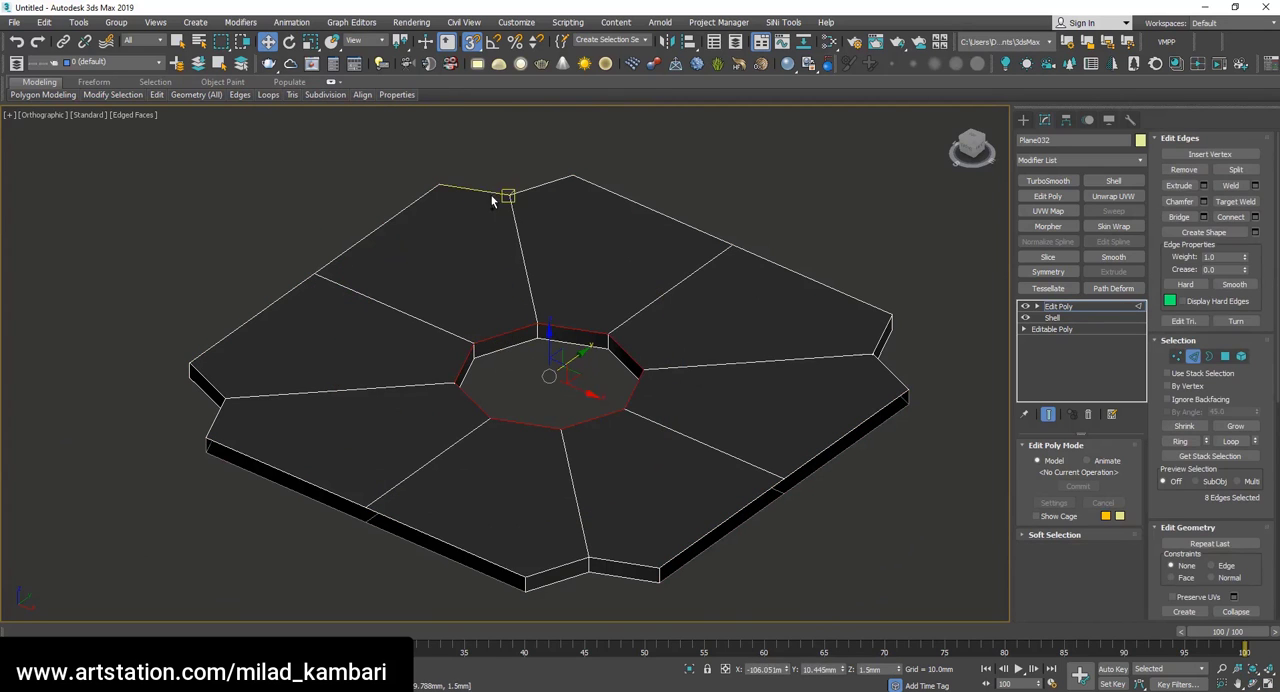
Add the upper and lower edges of the corner notches and the central hole's lower edge loop to the selection.
ctrl+double_click(490, 193)
key(F3)
ctrl+double_click(474, 204)
ctrl+double_click(207, 397)
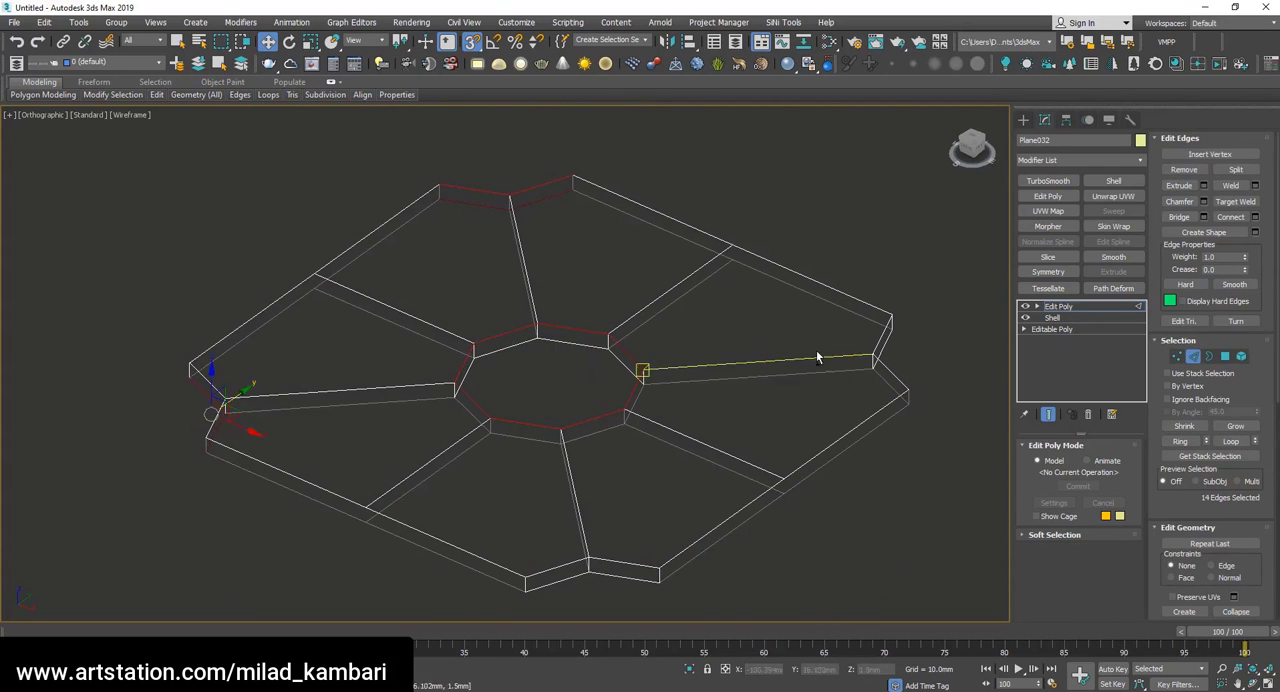
ctrl+double_click(889, 386)
ctrl+double_click(614, 578)
ctrl+double_click(614, 562)
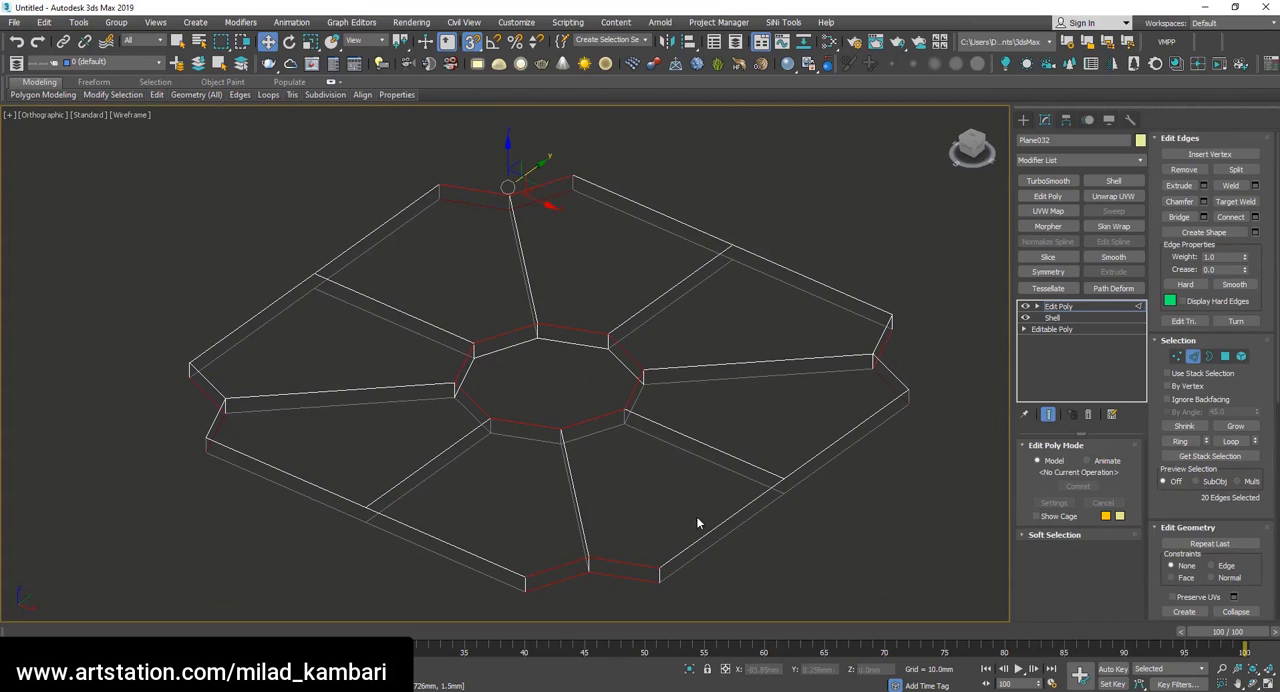
key(F3)
ctrl+double_click(500, 345)
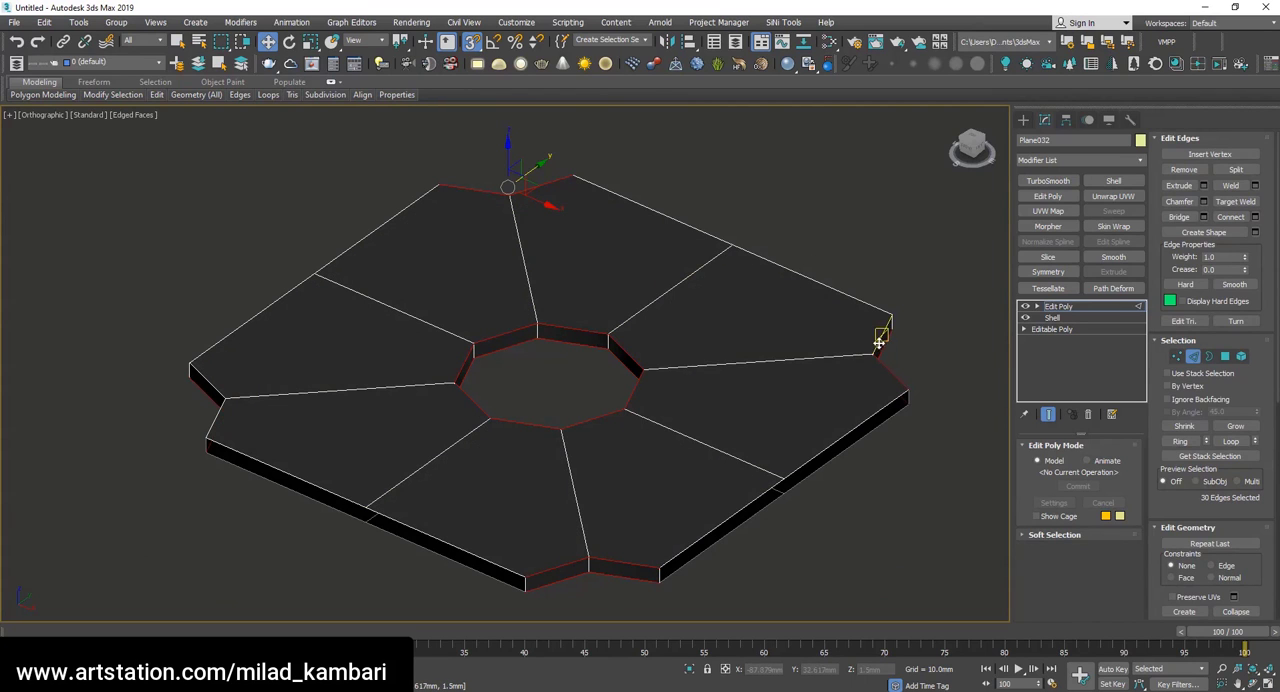
Chamfer the selected hole and notch edges by 0.356 mm and chamfer the resulting edges again by 0.076 mm.
key(s)
click(1204, 202)
scroll(570, 349, up, 4)
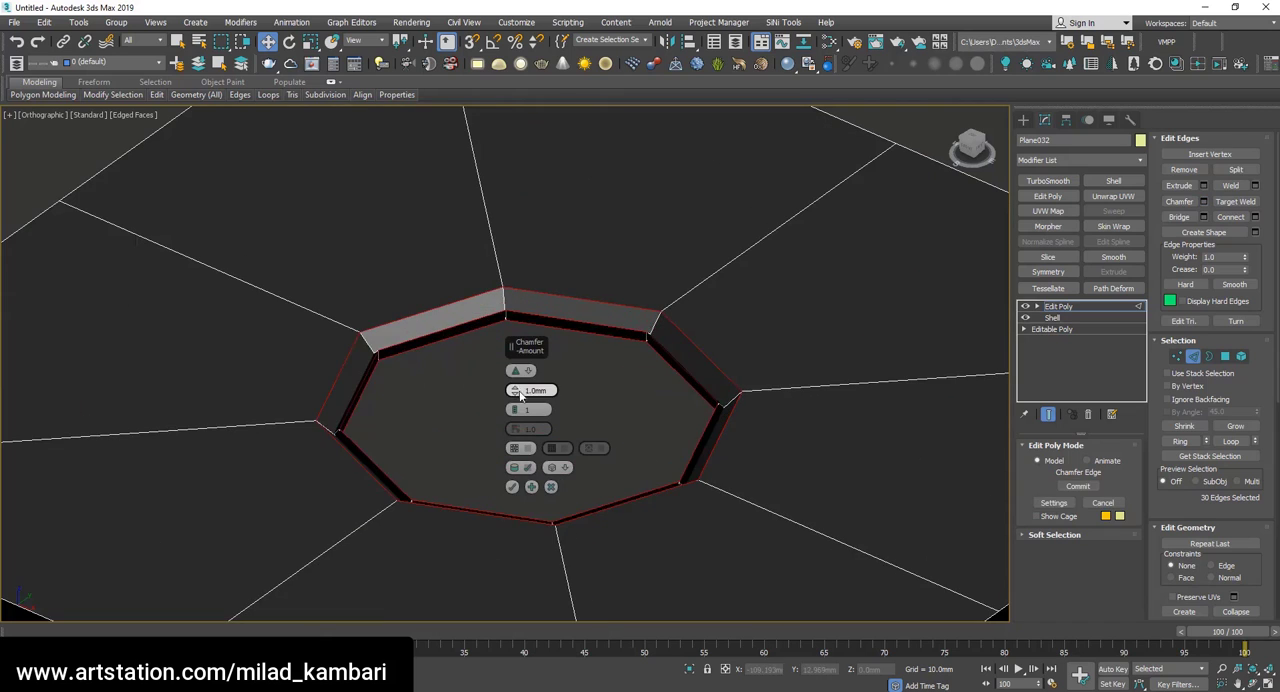
mouse_move(515, 391)
mouse_down()
mouse_move(510, 408)
mouse_move(512, 392)
mouse_up()
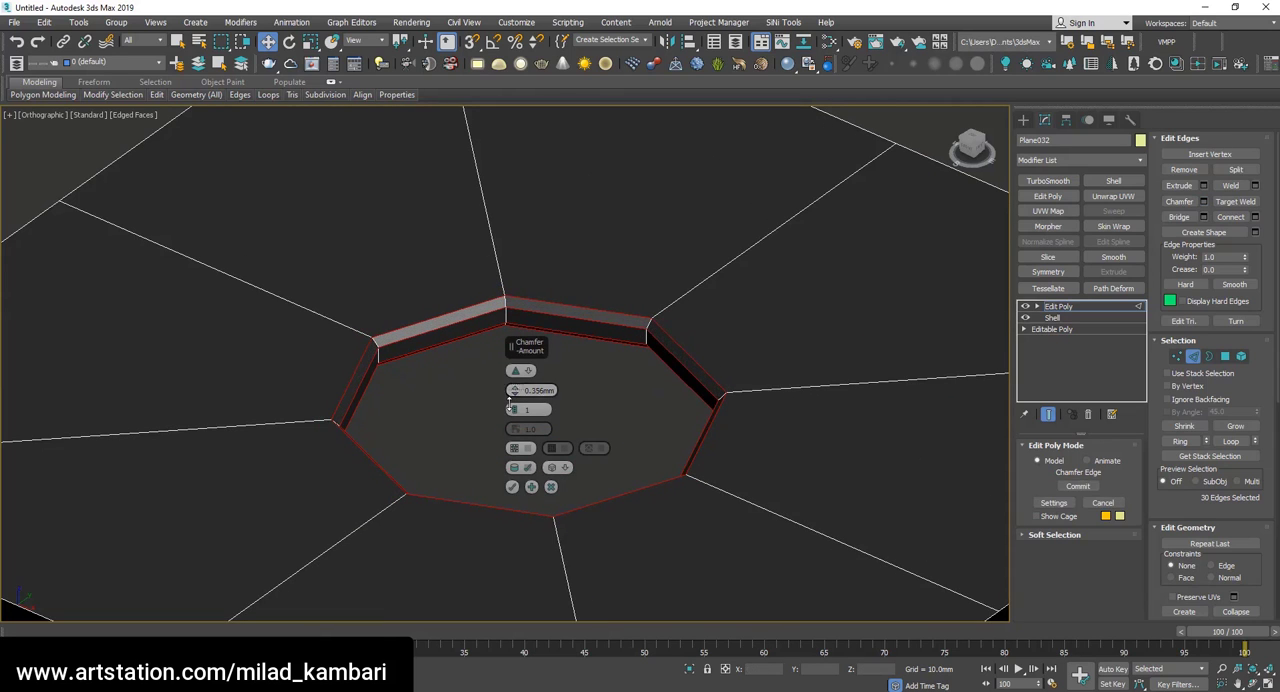
click(531, 488)
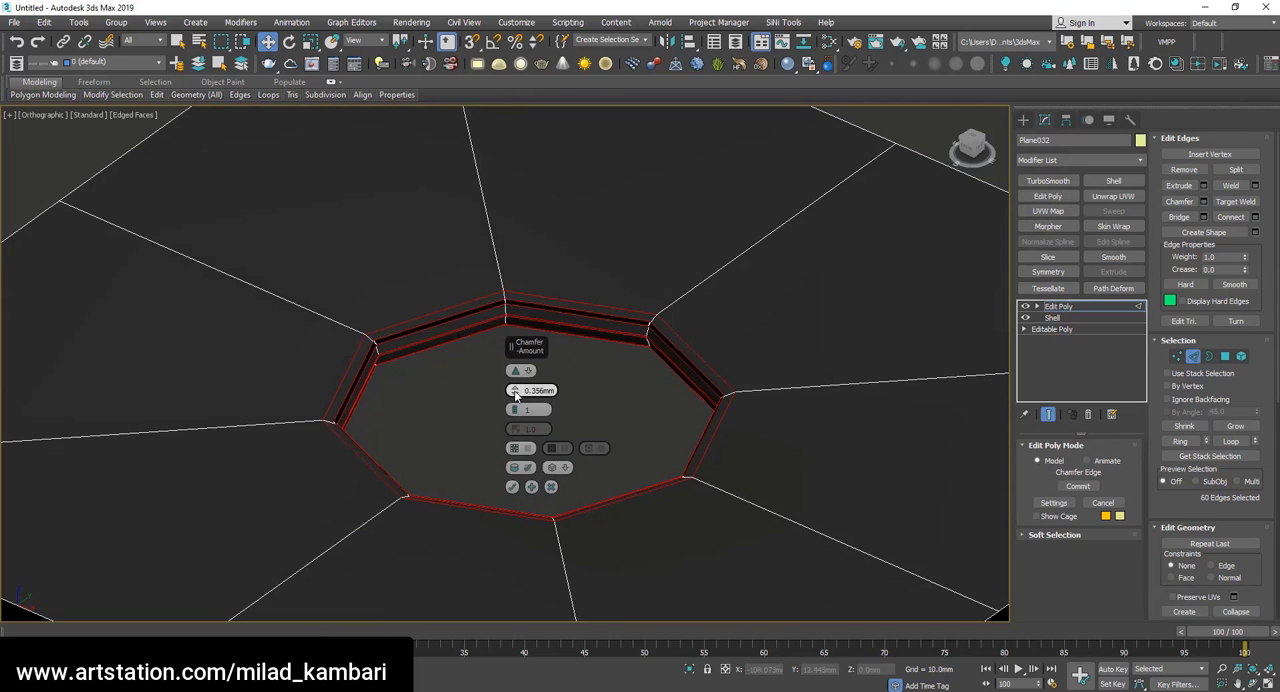
mouse_move(514, 391)
mouse_down()
mouse_move(511, 405)
mouse_move(499, 398)
mouse_up()
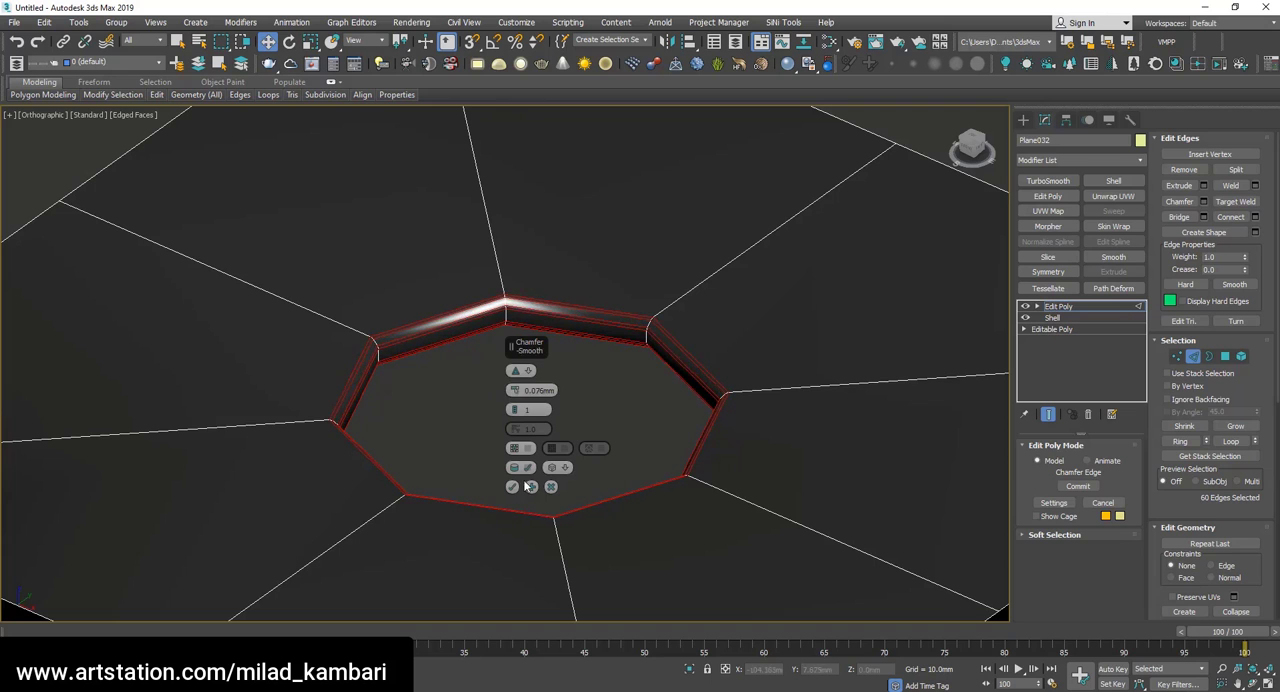
click(512, 487)
Leave edge editing, add a TurboSmooth modifier with 3 iterations, and examine the chamfered hole and notch edges.
scroll(492, 291, up, 6)
key(F4)
scroll(504, 300, down, 7)
click(1060, 306)
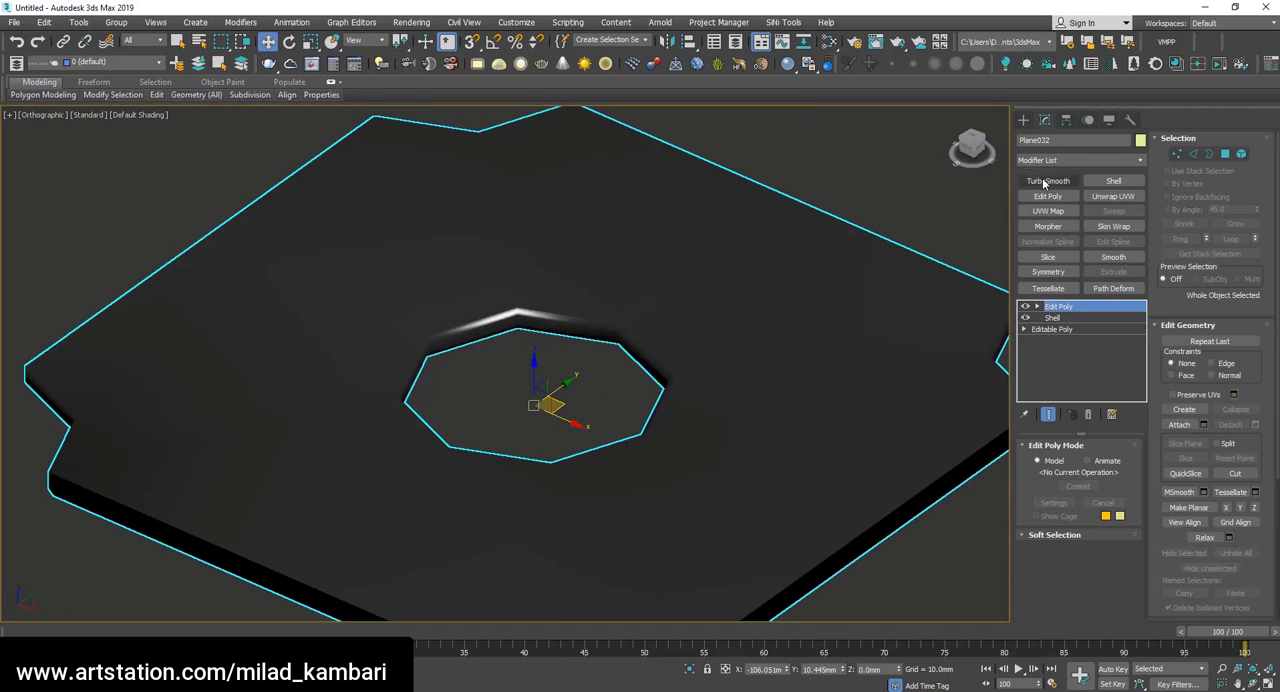
click(1047, 180)
scroll(585, 352, up, 5)
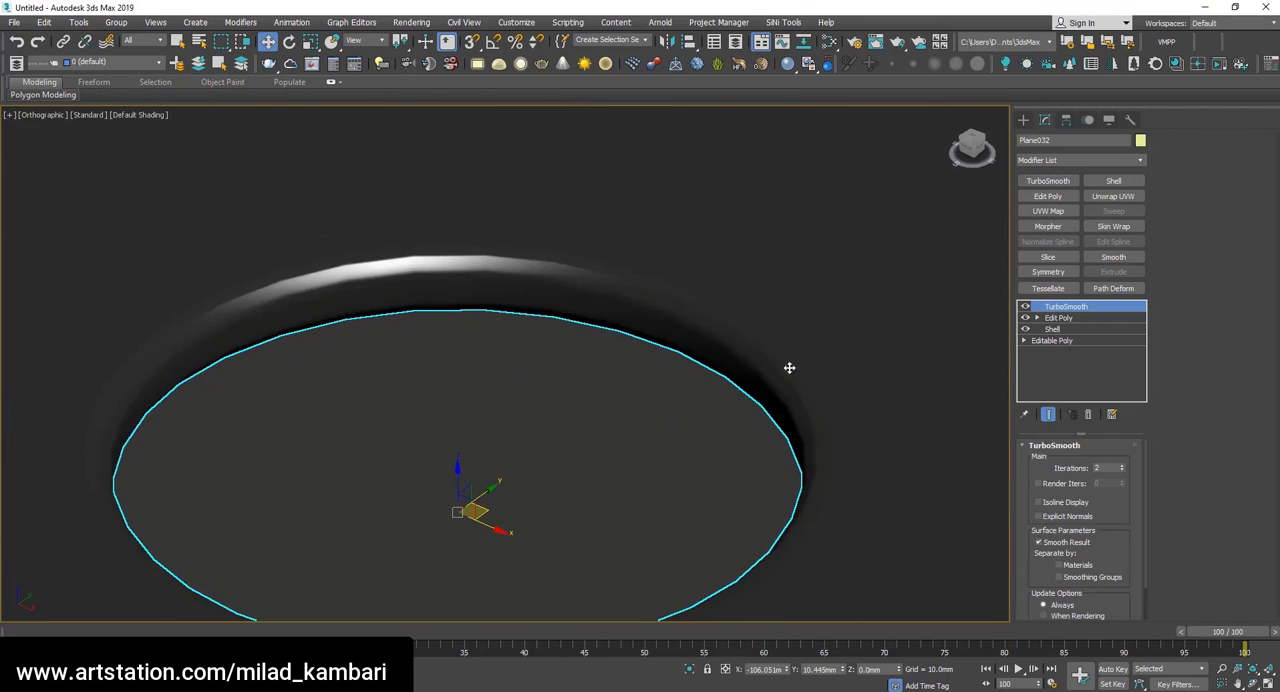
scroll(174, 357, down, 5)
click(1122, 464)
scroll(207, 312, up, 5)
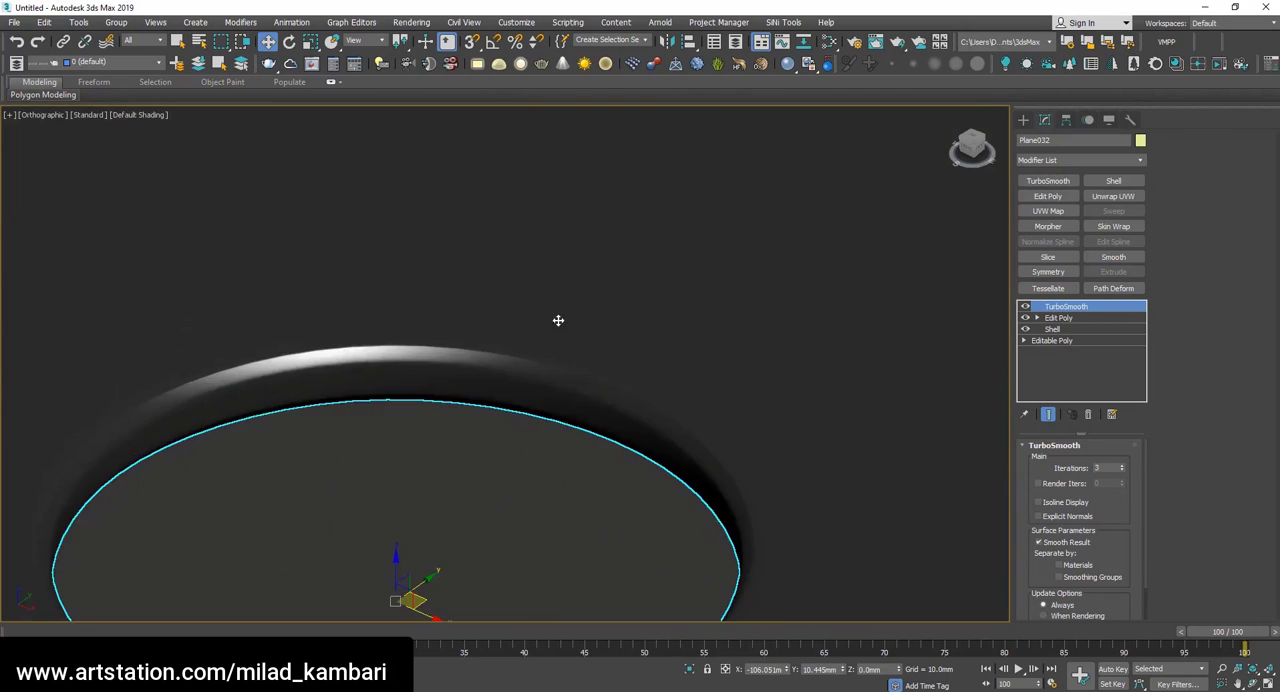
scroll(557, 319, down, 5)
alt+middle_drag(436, 333, 447, 366)
drag(447, 366, 530, 314)
key(F4)
scroll(266, 501, up, 4)
Turn off the TurboSmooth and undo back to the unchamfered Edit Poly tile.
click(1025, 306)
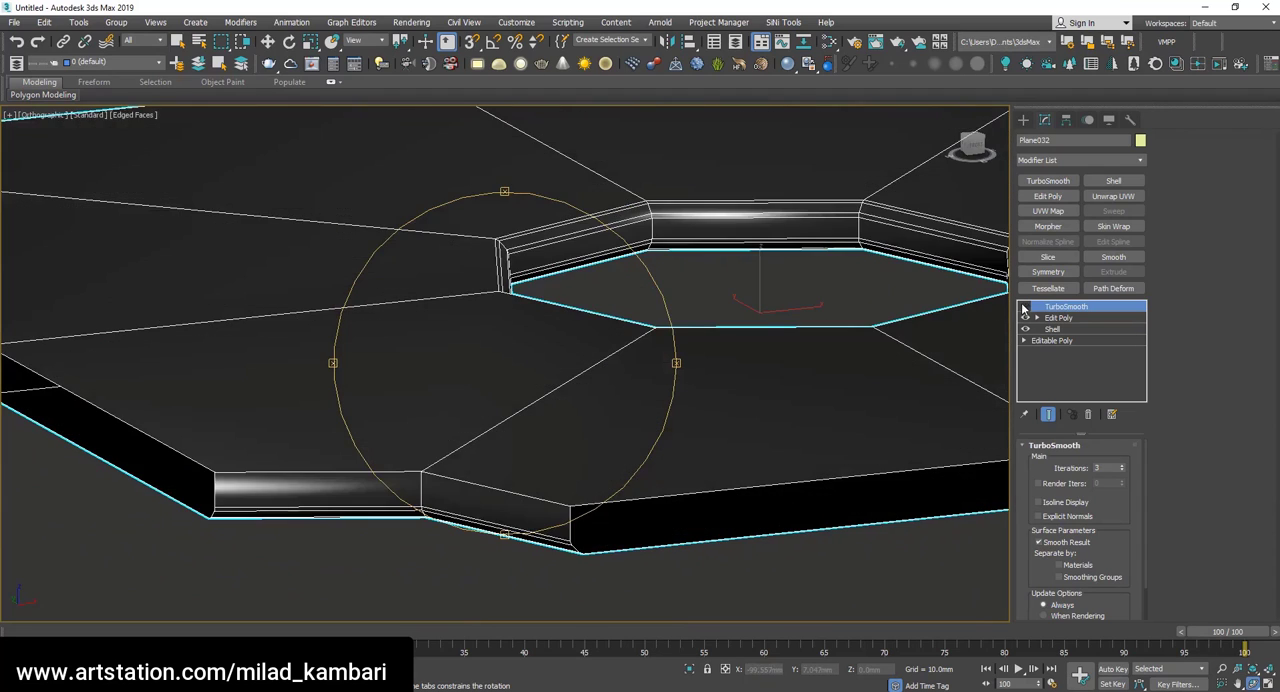
scroll(414, 479, up, 4)
key(Delete)
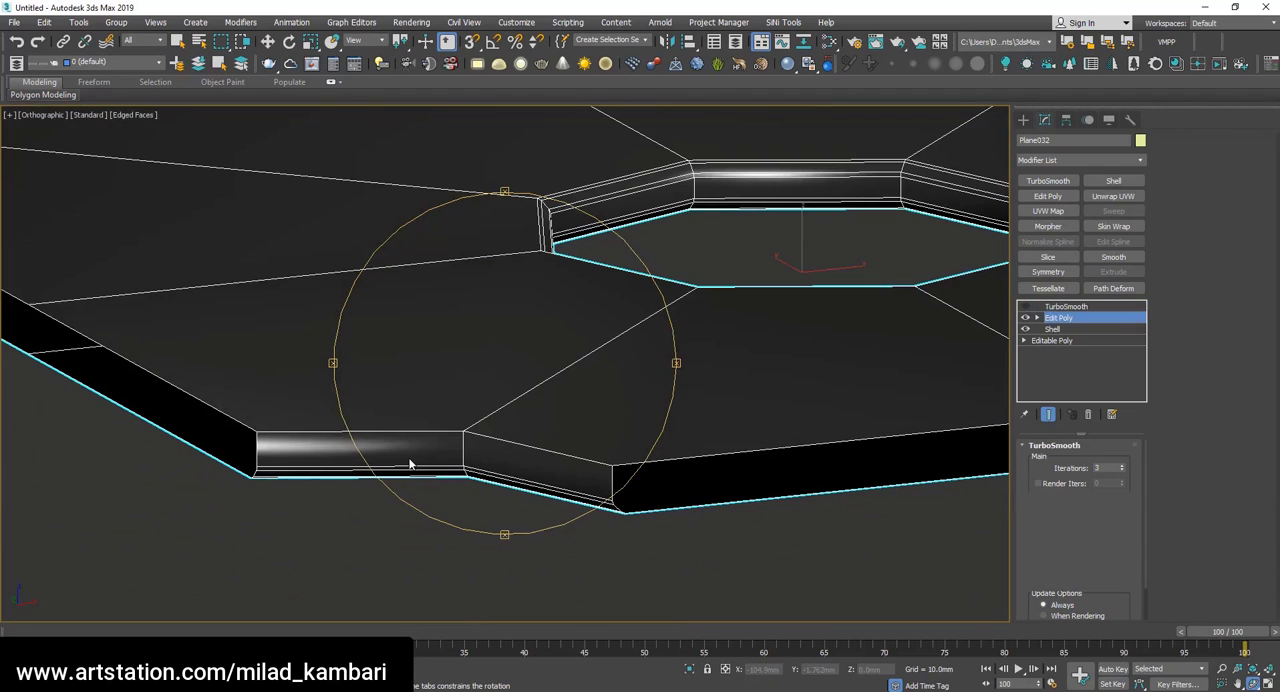
key(ctrl+z)
key(w)
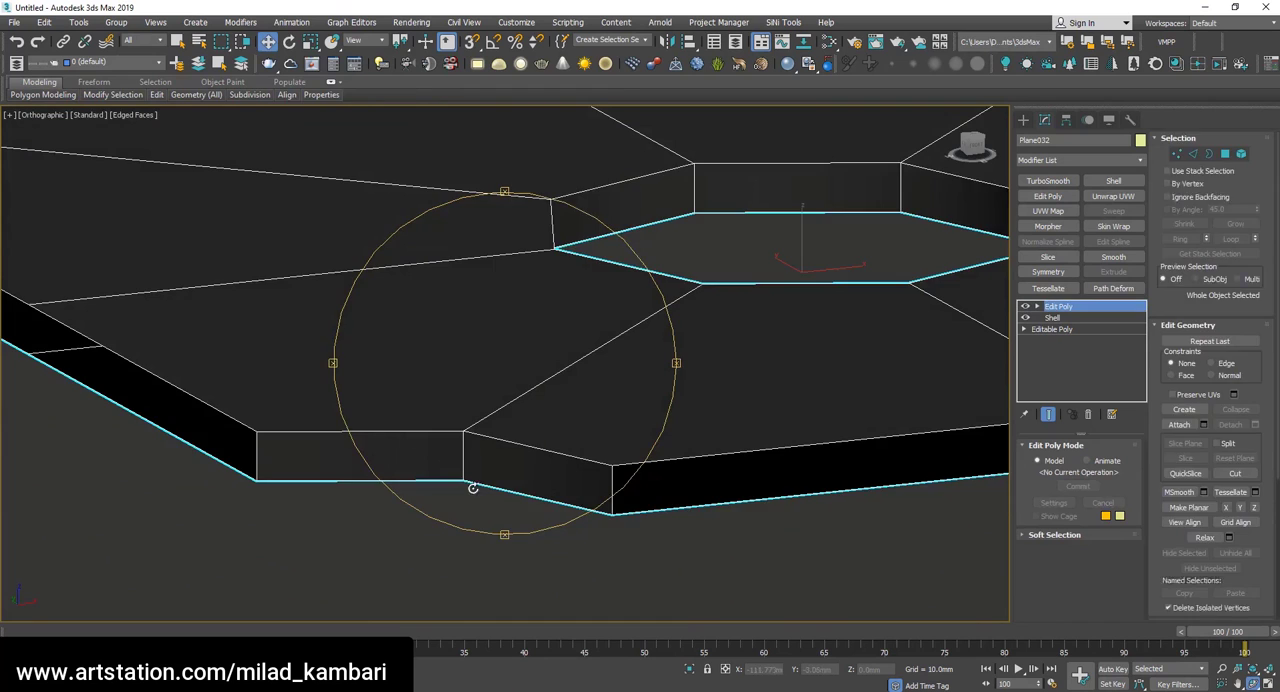
Return to edge editing and add the missed corner notch edges to the hole and notch edge selection.
key(2)
ctrl+double_click(520, 443)
scroll(520, 443, down, 6)
key(F3)
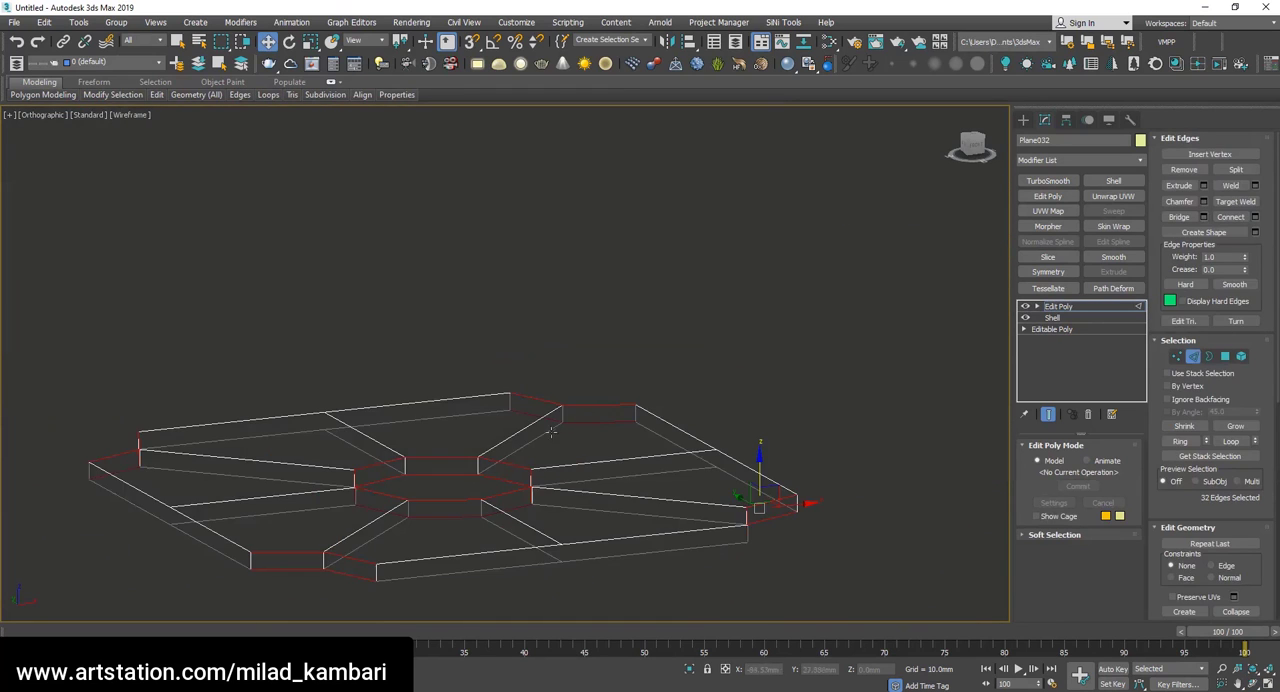
key(F3)
Chamfer the selected hole and notch edges, and apply a second chamfer of 0.068 mm to the resulting edges.
click(1204, 202)
scroll(400, 458, up, 5)
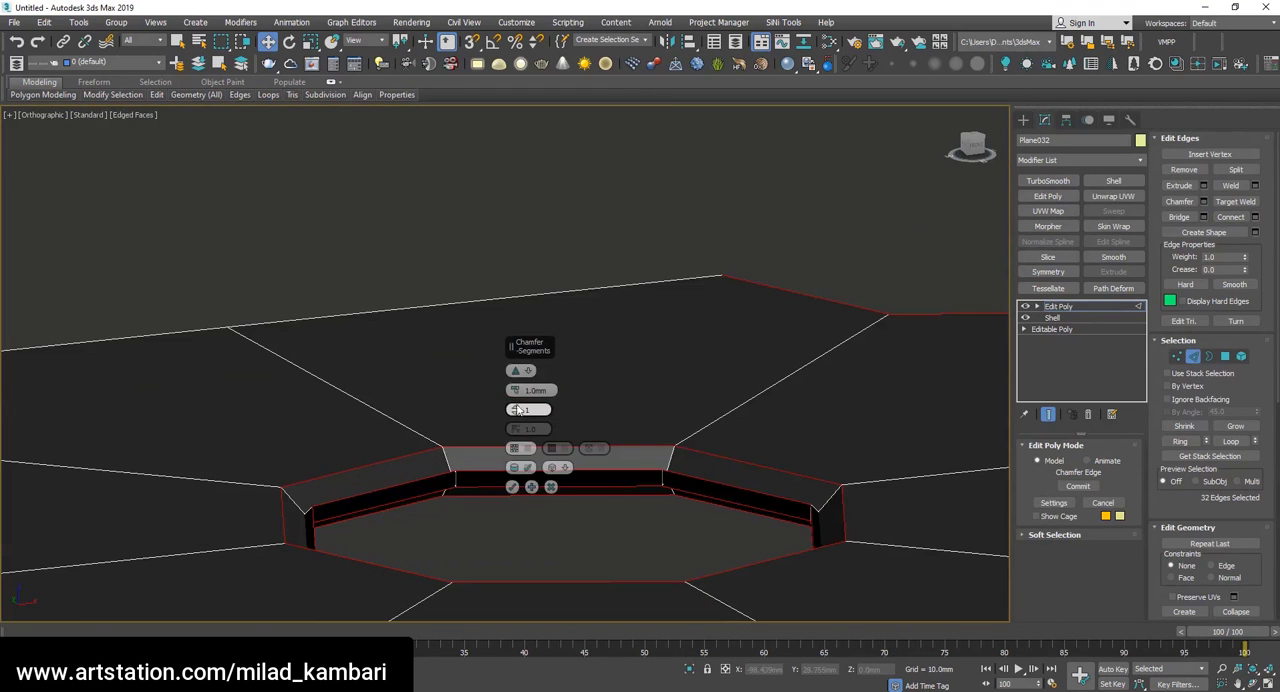
mouse_move(515, 391)
mouse_down()
mouse_move(514, 424)
mouse_move(514, 402)
mouse_up()
click(531, 487)
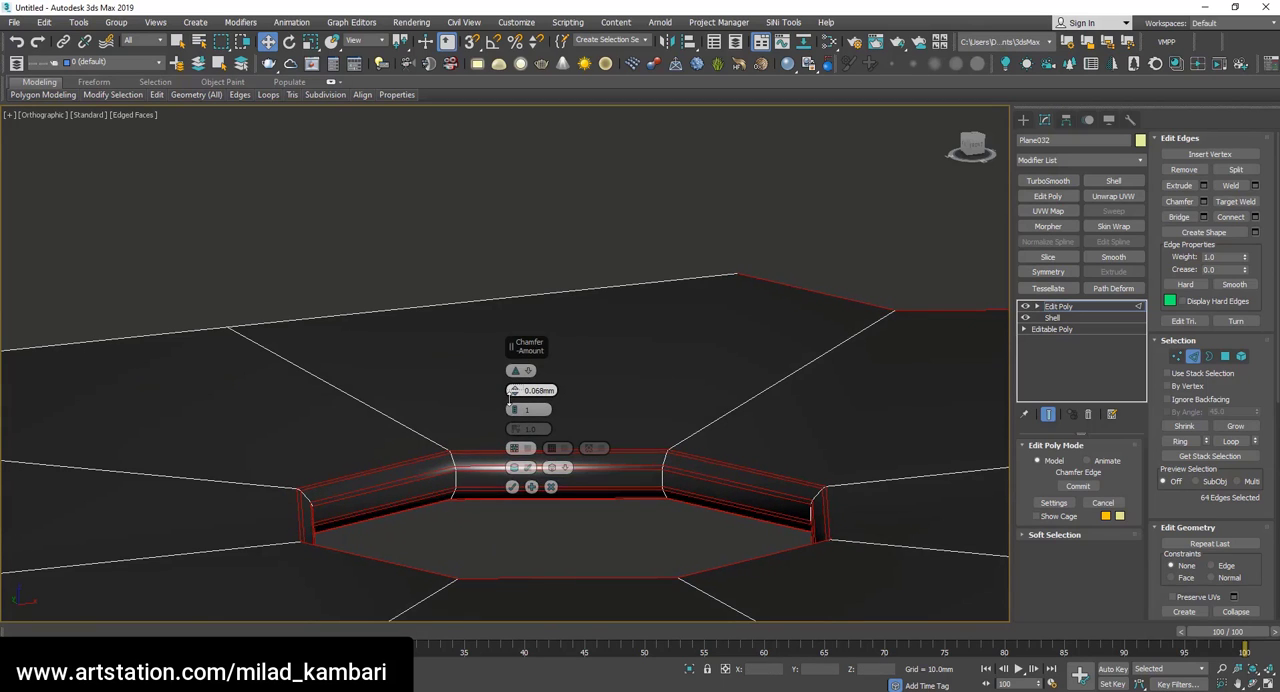
click(512, 487)
scroll(798, 494, down, 8)
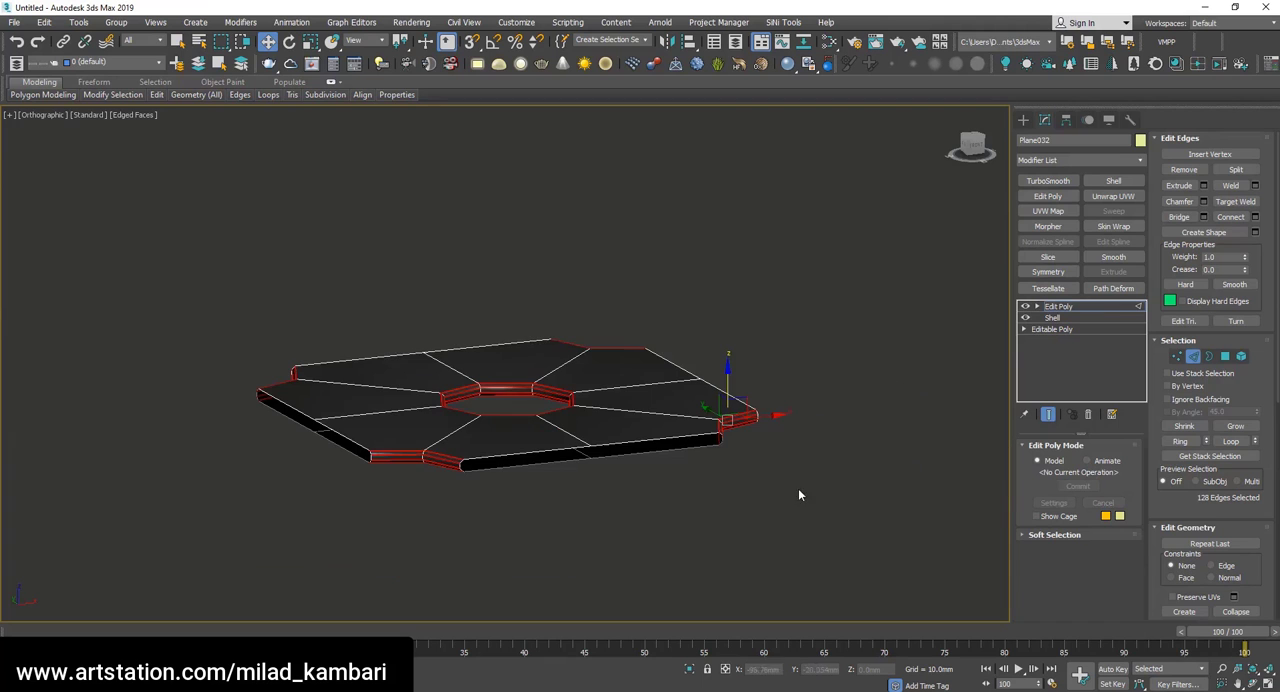
Preview the chamfered tile with a TurboSmooth modifier at raised iterations and remove the modifier.
click(1048, 180)
scroll(657, 386, up, 4)
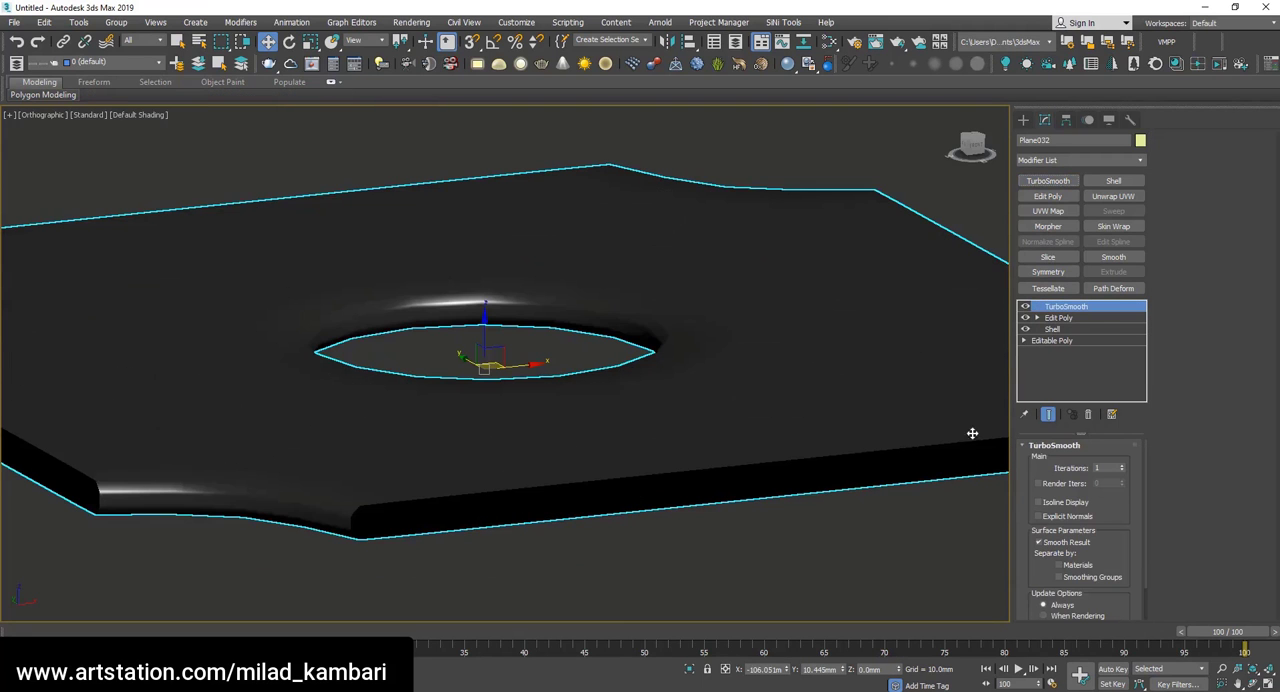
click(1122, 466)
click(1121, 467)
click(1250, 683)
scroll(512, 362, down, 4)
drag(512, 362, 424, 408)
click(1088, 414)
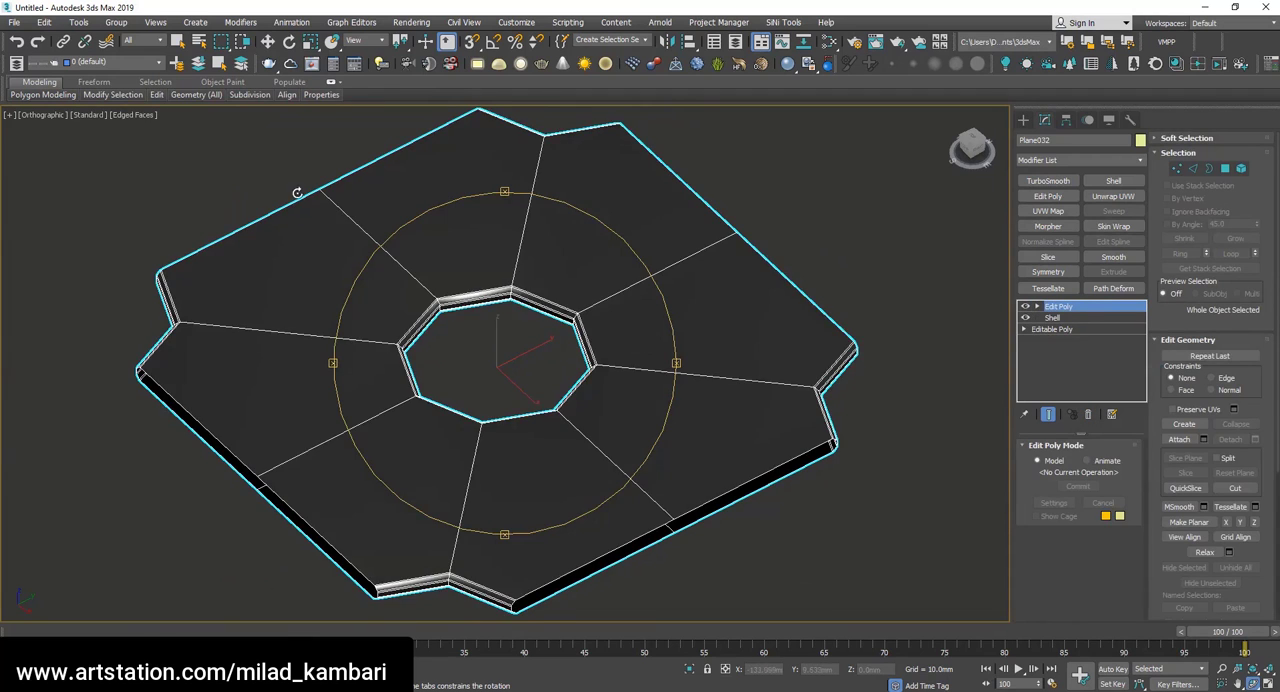
Clone the tile along the Y axis with vertex snapping so it meets its neighbour edge to edge, making 10 copies.
drag(298, 193, 333, 217)
middle_drag(333, 217, 540, 222)
key(w)
key(s)
mouse_move(712, 212)
shift+mouse_down()
mouse_move(329, 414)
mouse_move(470, 342)
mouse_move(553, 390)
shift+mouse_up()
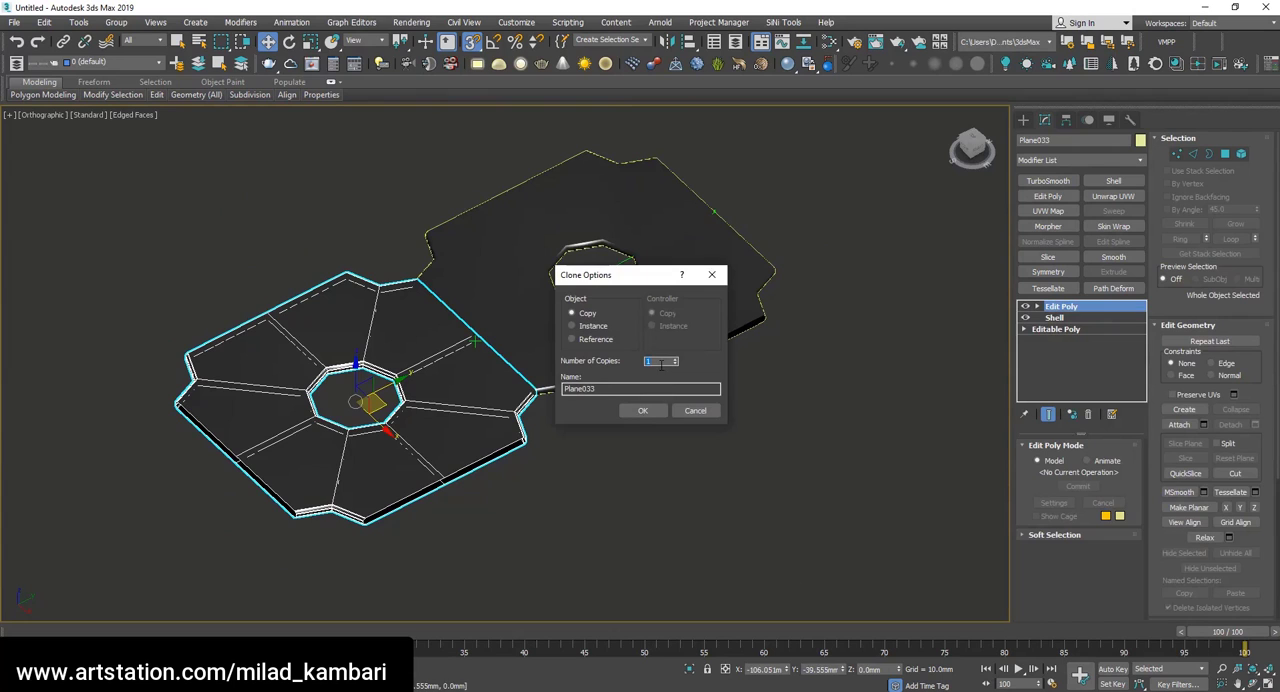
text(10)
click(643, 410)
scroll(672, 395, down, 8)
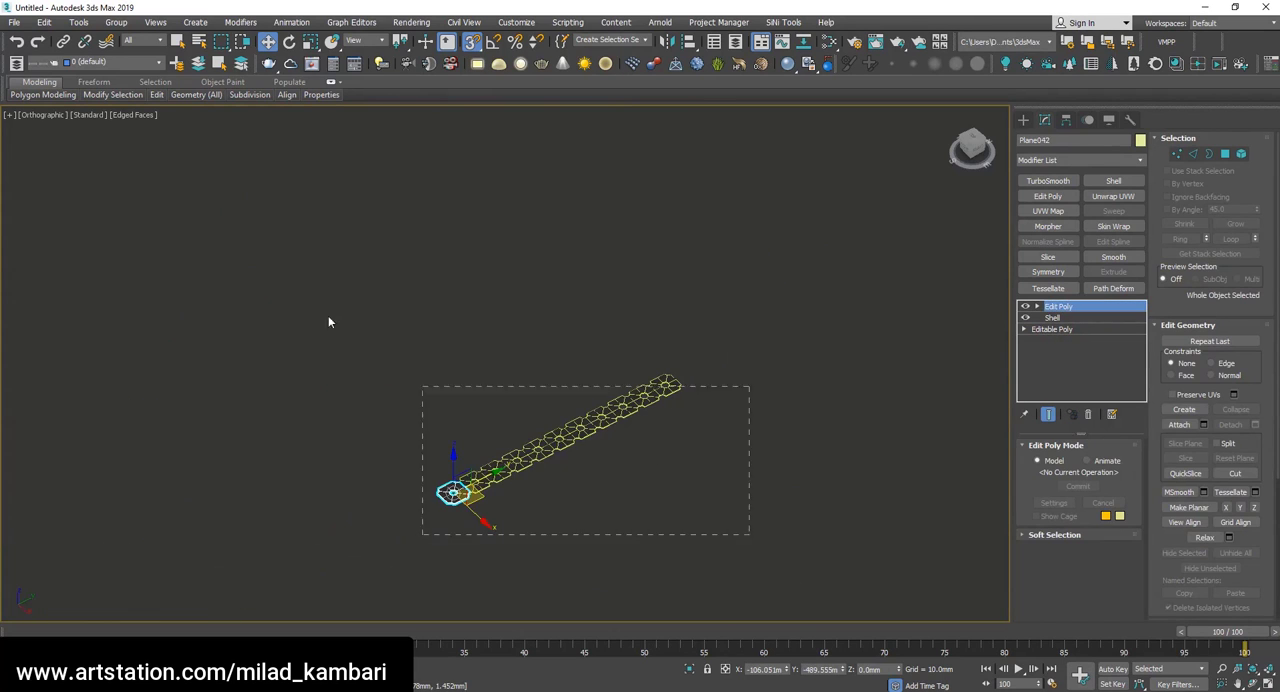
Select the whole row of tiles and clone it five times along the X axis, snapped edge to edge.
key(ctrl+a)
scroll(708, 406, up, 4)
scroll(506, 294, up, 3)
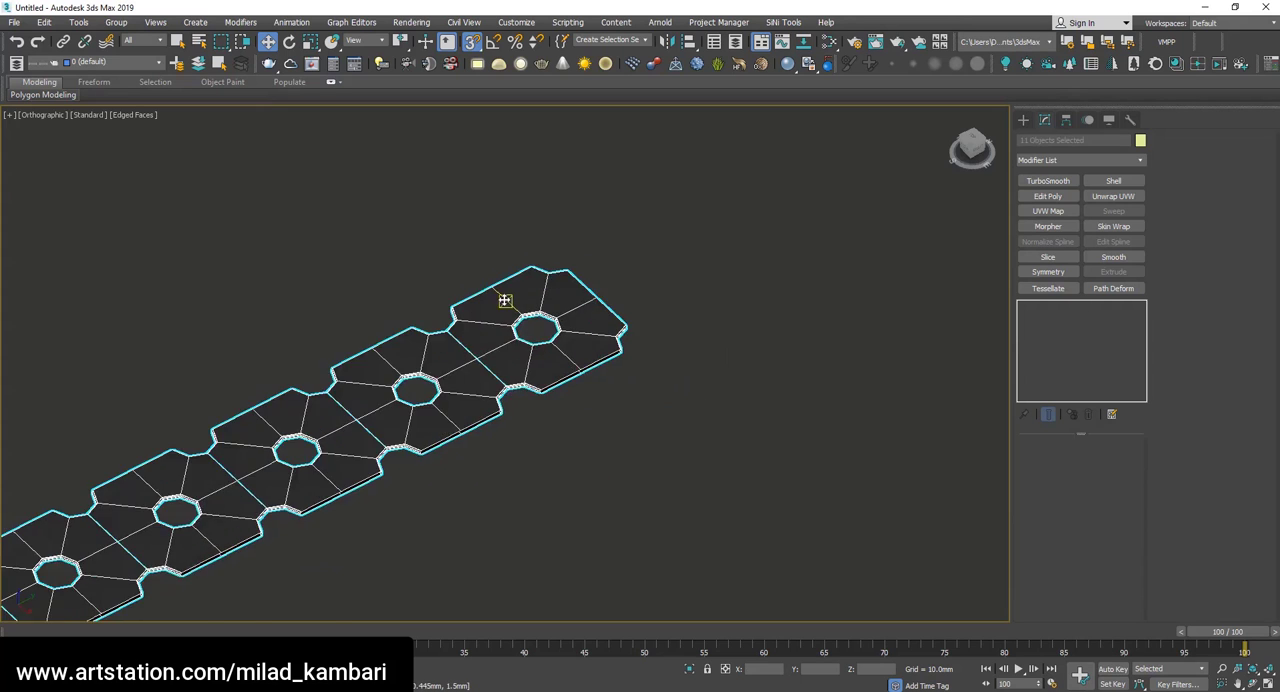
scroll(477, 274, up, 3)
scroll(628, 423, up, 3)
shift+drag(628, 423, 656, 446)
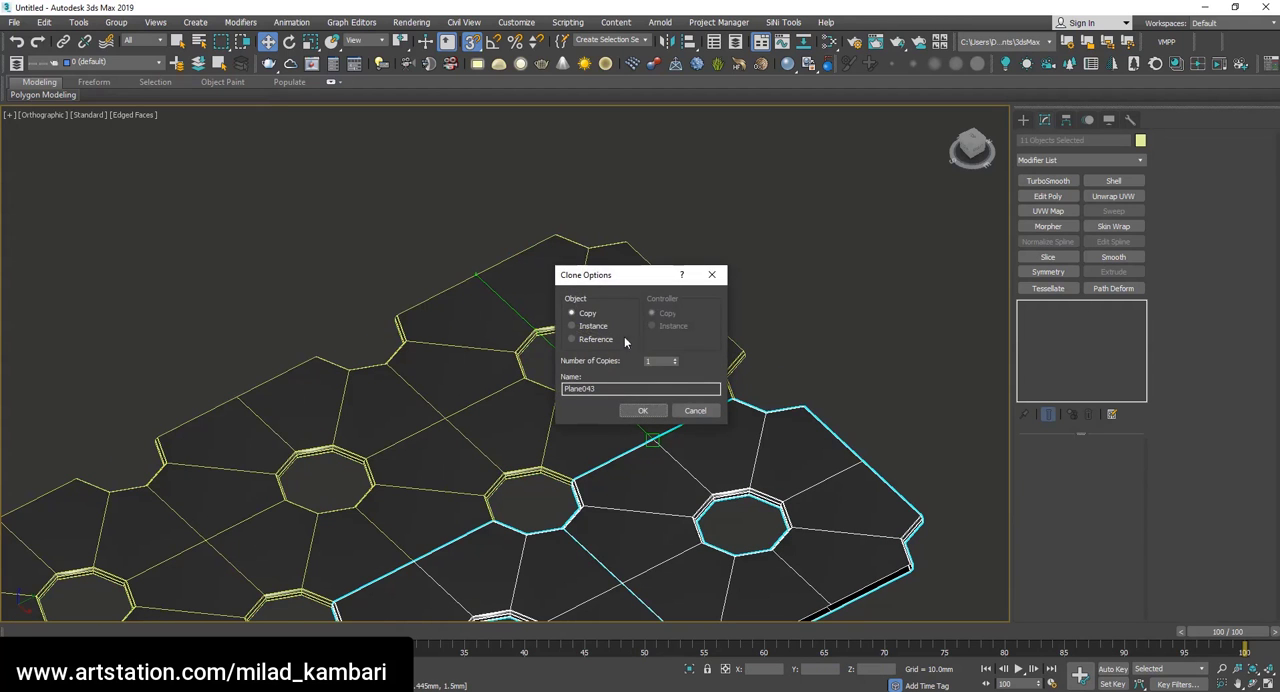
click(648, 411)
scroll(653, 412, down, 8)
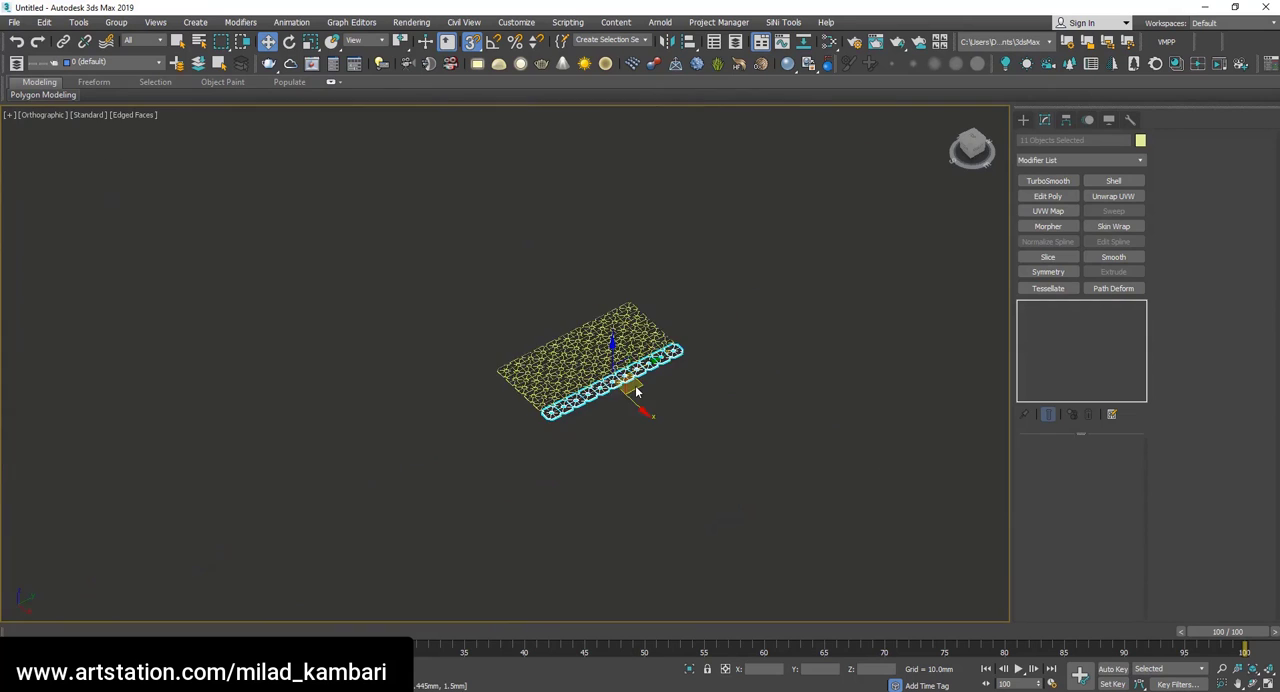
In the top view, select the corner tile Plane032 and attach all the other tile copies to it.
key(t)
scroll(635, 391, down, 10)
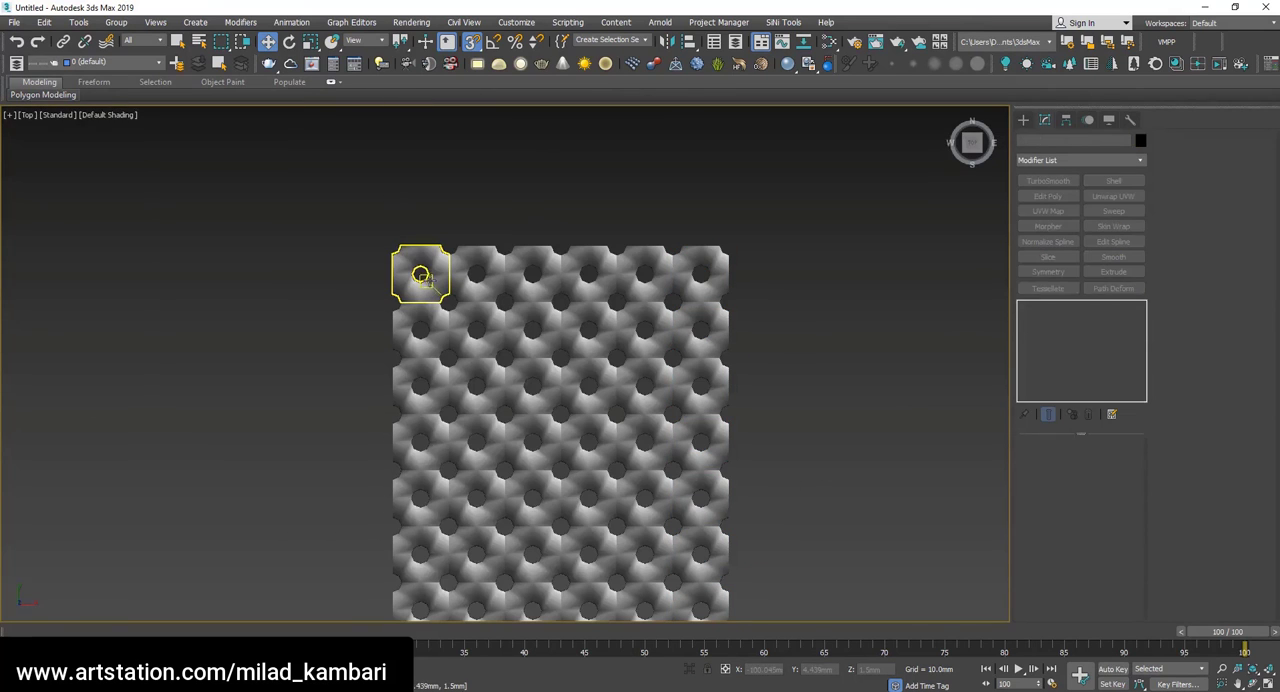
click(432, 284)
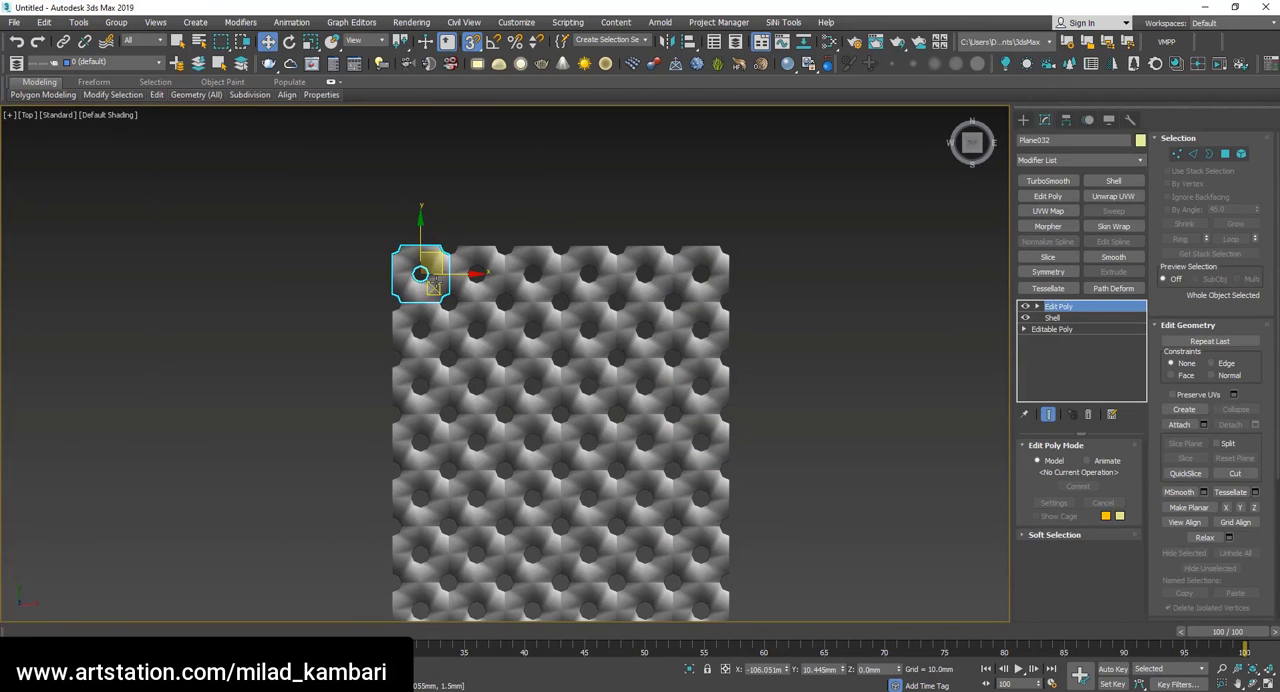
click(1203, 424)
click(77, 94)
scroll(128, 253, down, 5)
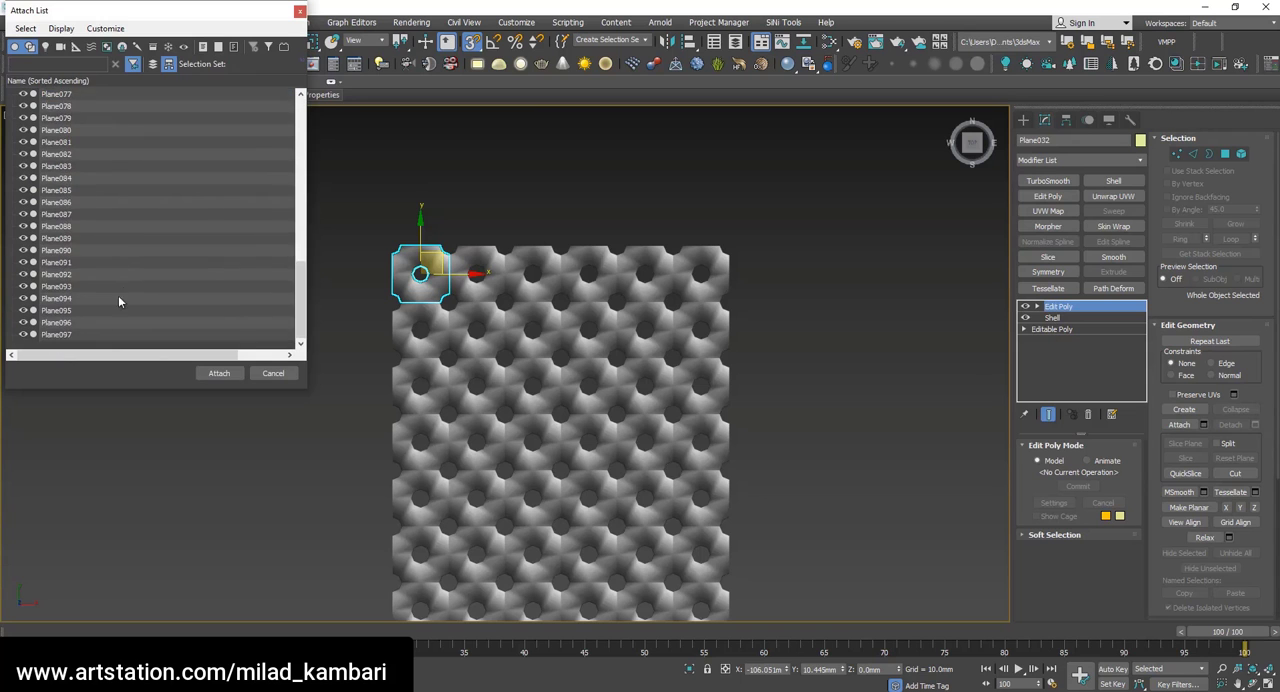
shift+click(118, 295)
click(219, 373)
Select all open borders of the attached mesh and convert the selection to vertices.
key(1)
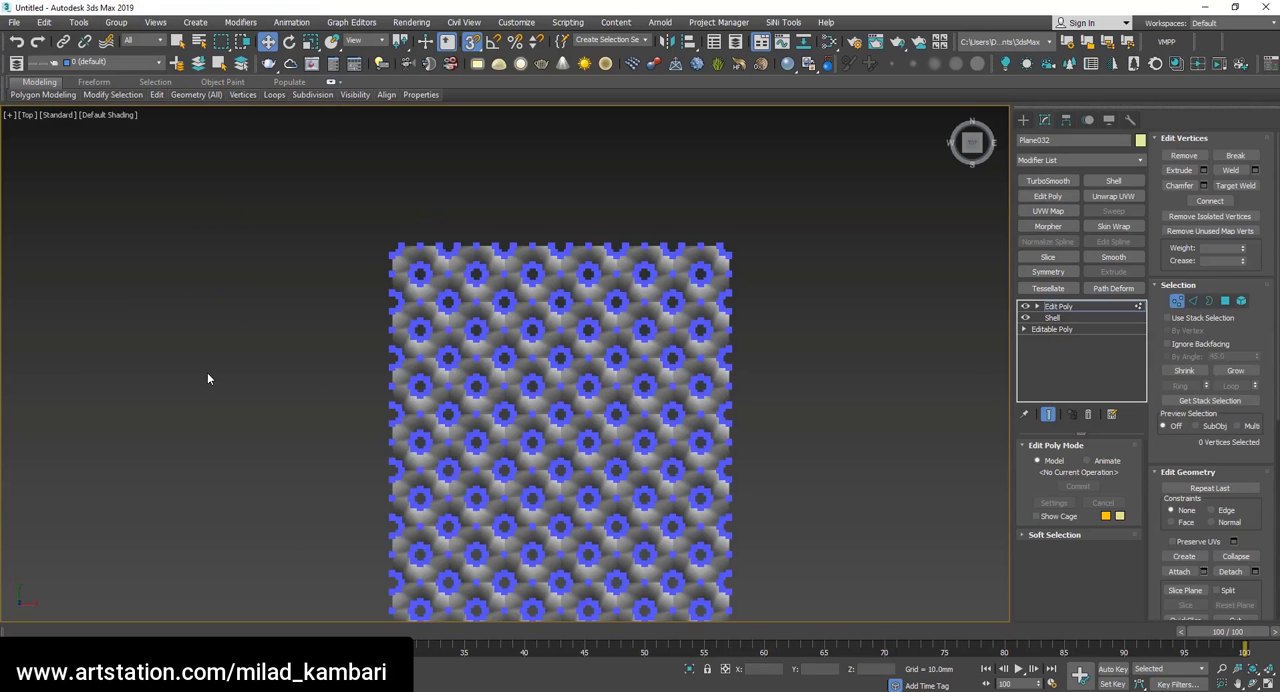
scroll(507, 288, up, 5)
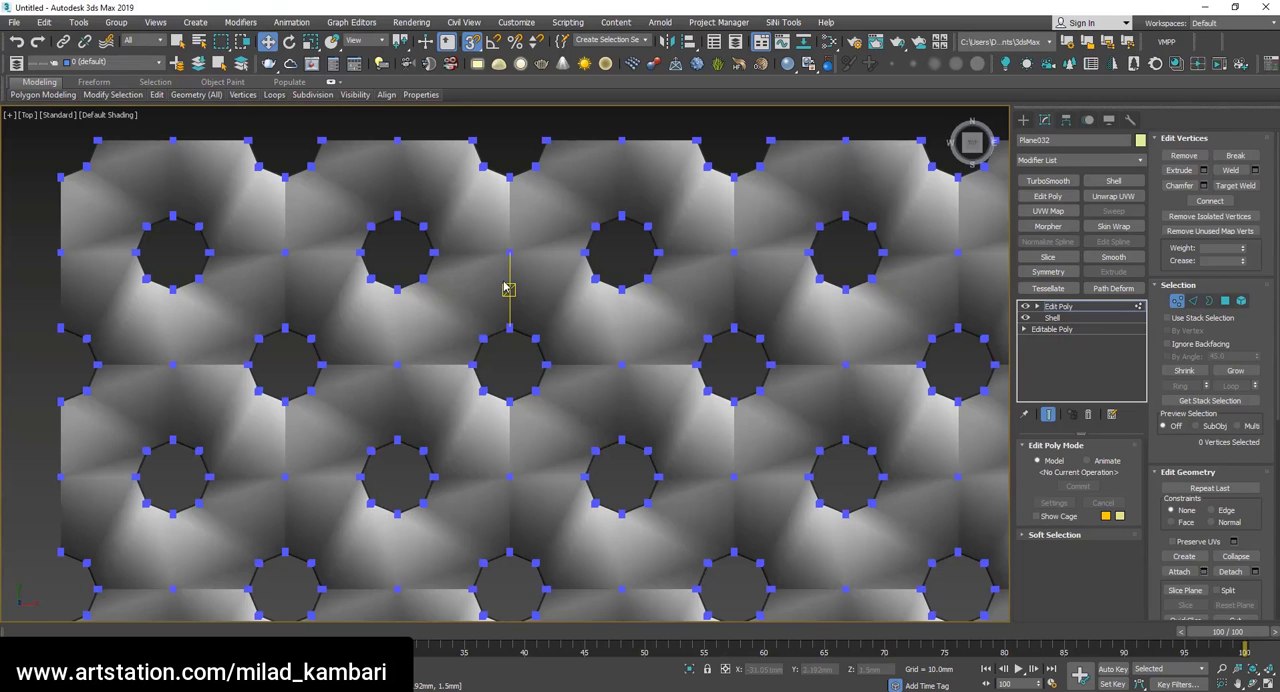
click(1207, 303)
key(ctrl+a)
click(511, 218)
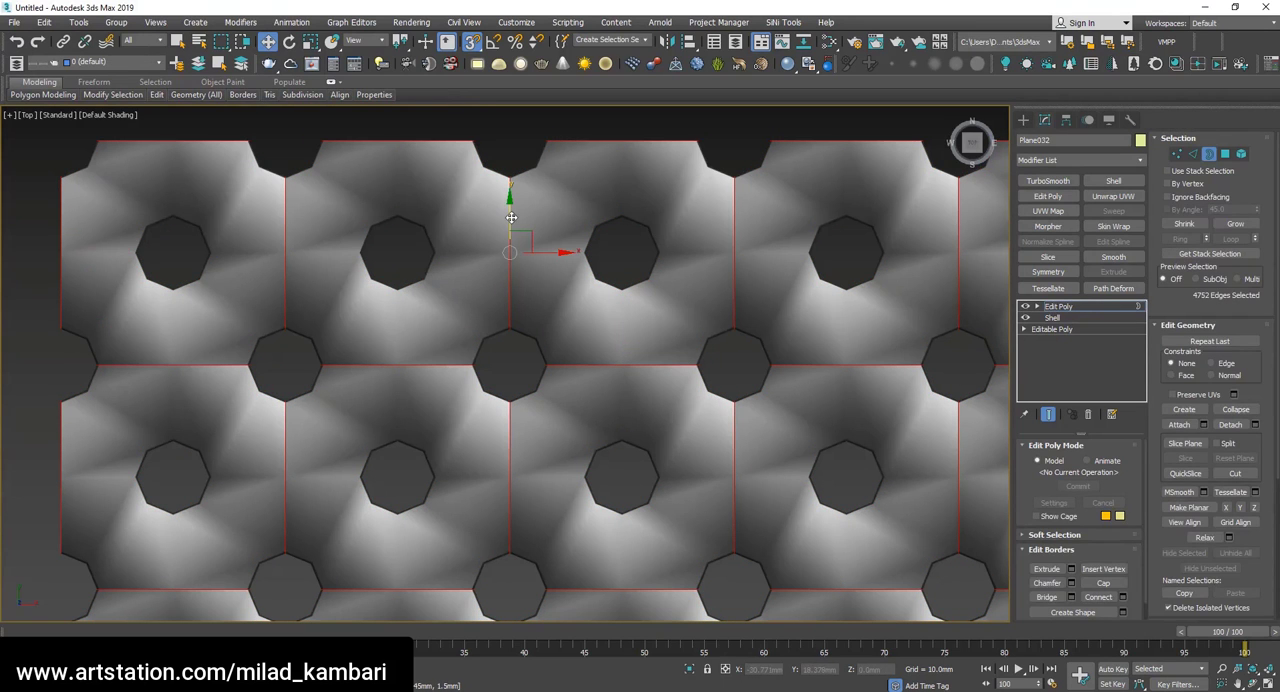
ctrl+click(1177, 153)
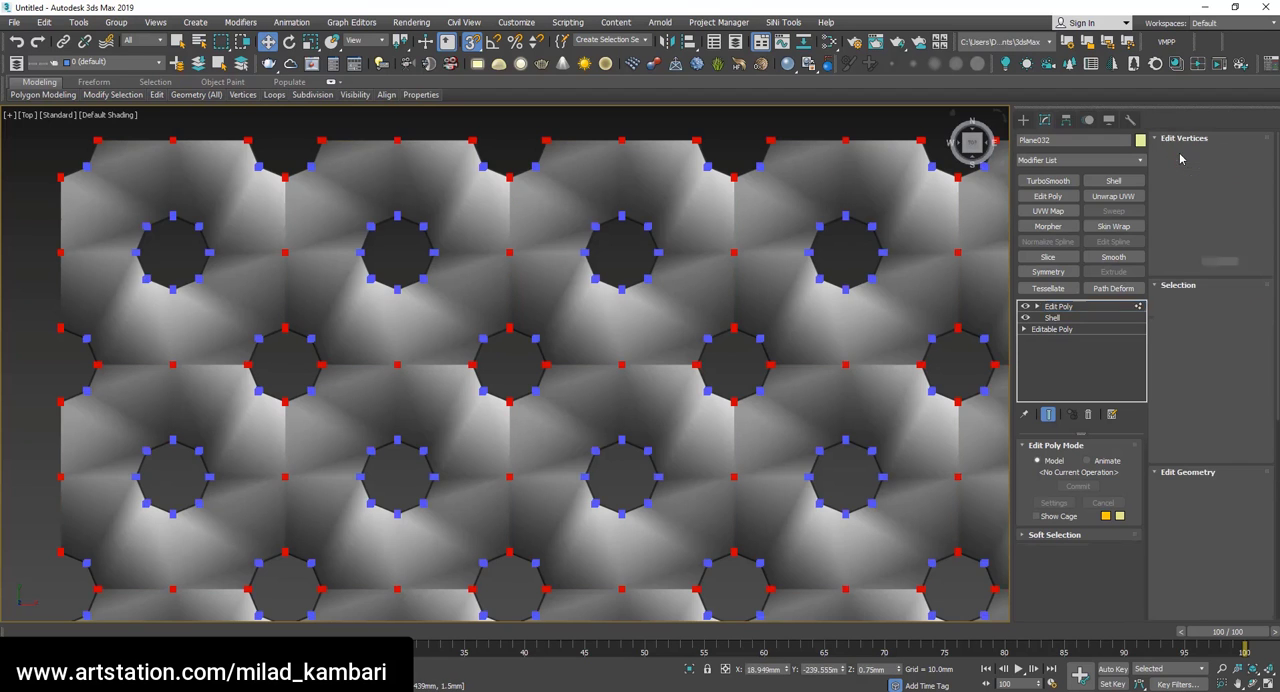
Weld the selected border vertices of the tile sheet with a 0.1 mm threshold, checking the seams around the holes.
key(e)
drag(603, 377, 634, 334)
scroll(634, 334, down, 3)
scroll(851, 448, up, 6)
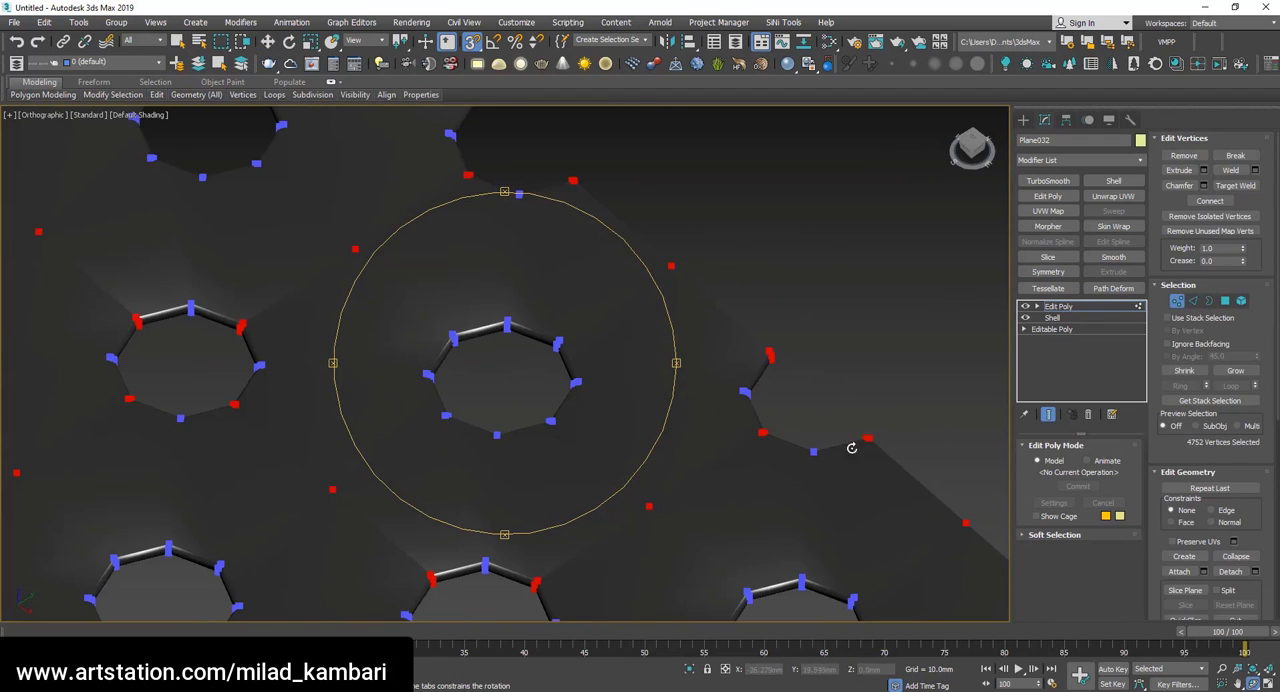
click(1255, 170)
scroll(449, 460, up, 6)
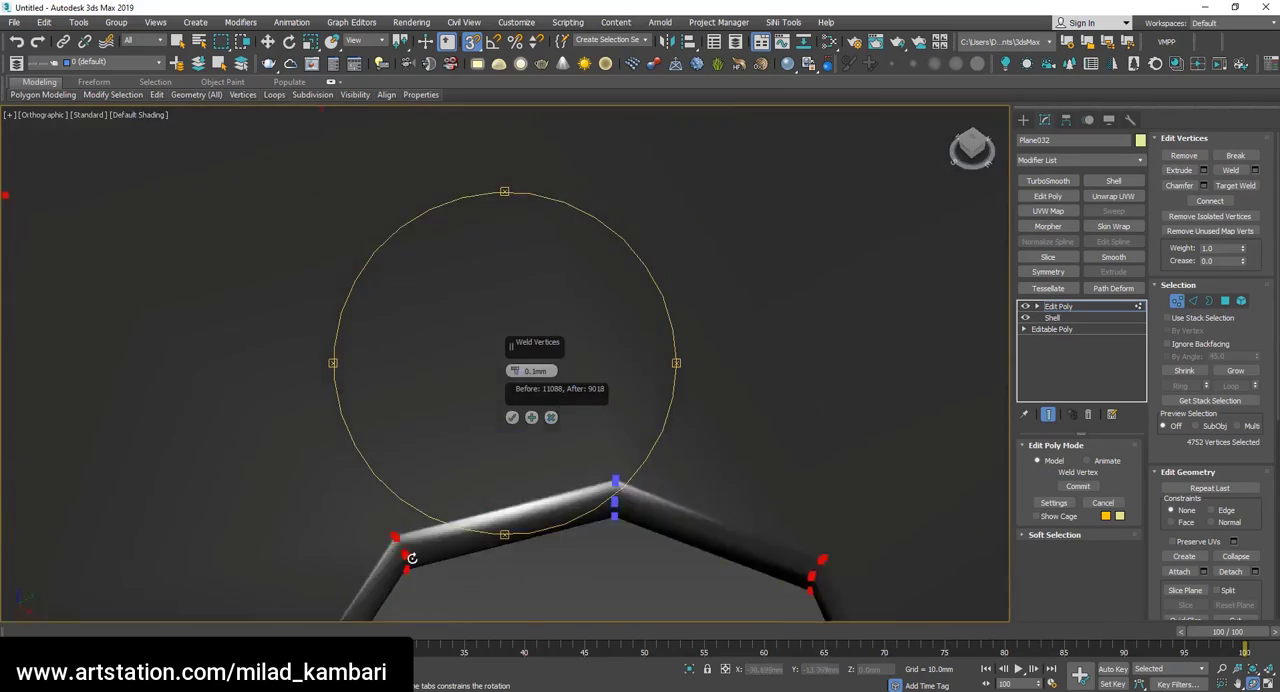
key(F4)
scroll(449, 460, down, 6)
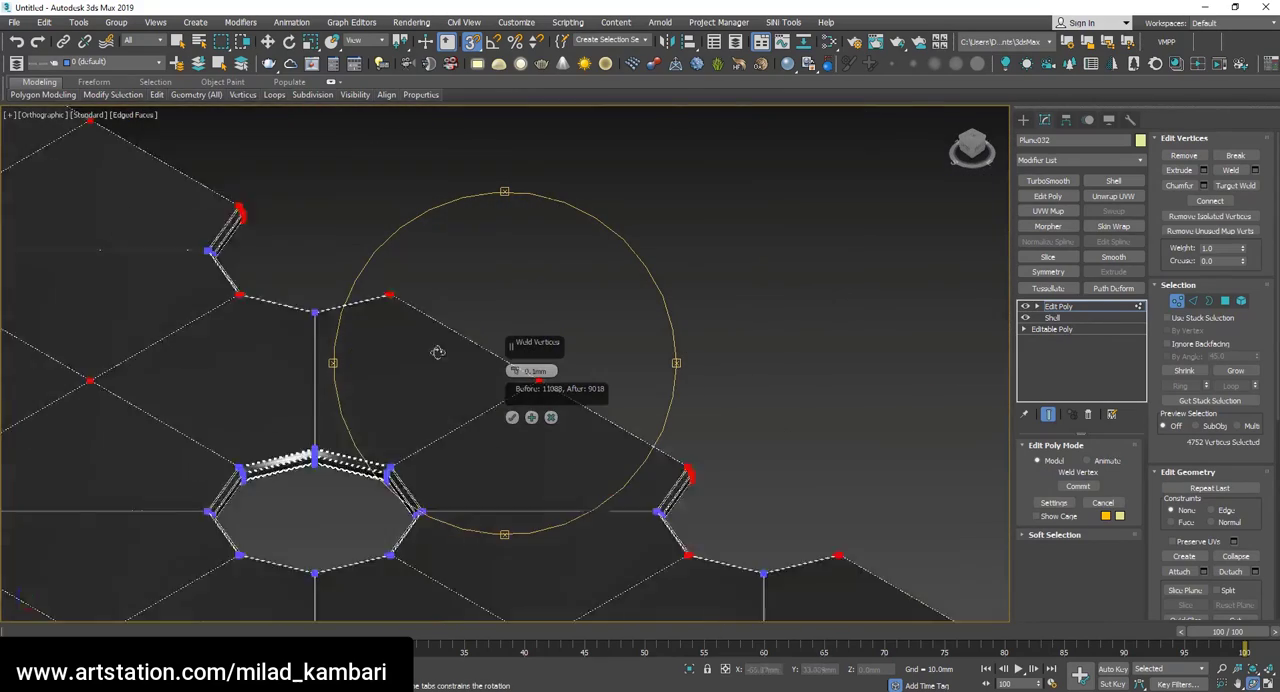
scroll(316, 323, up, 5)
scroll(316, 323, down, 6)
scroll(256, 323, up, 6)
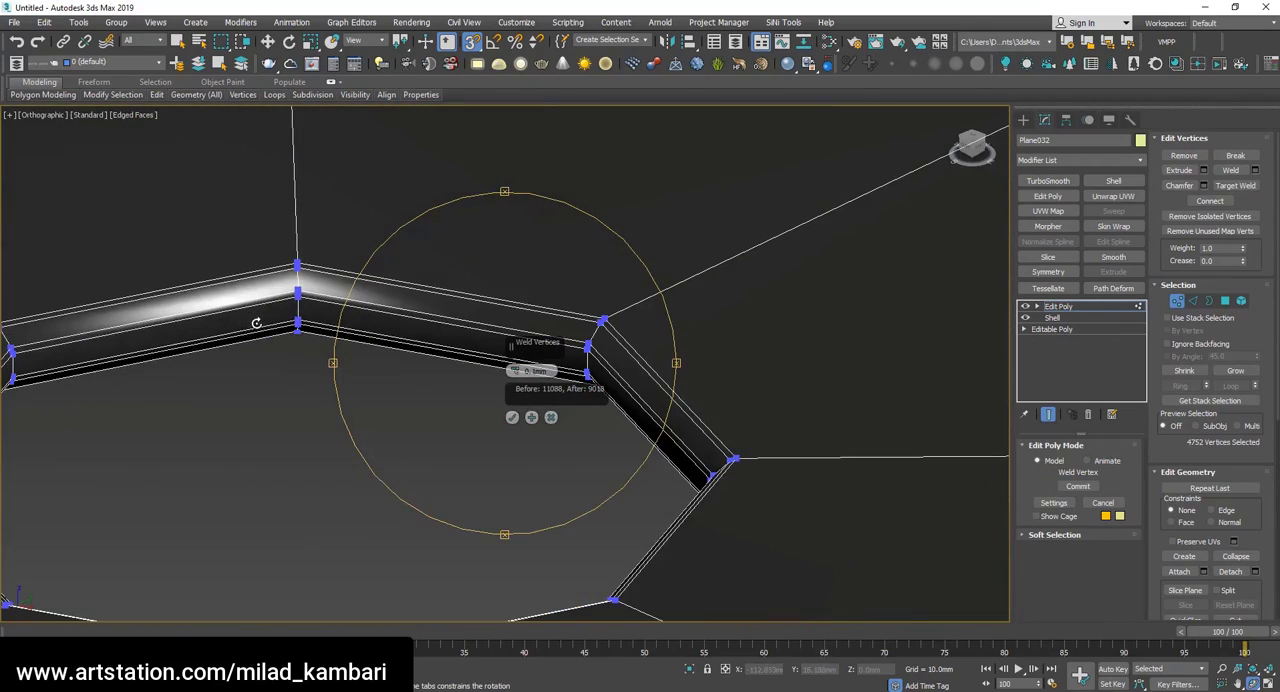
click(511, 418)
scroll(665, 370, down, 6)
Apply TurboSmooth to the welded sheet, inspect it with and without edged faces, and turn the modifier's display off.
click(1073, 309)
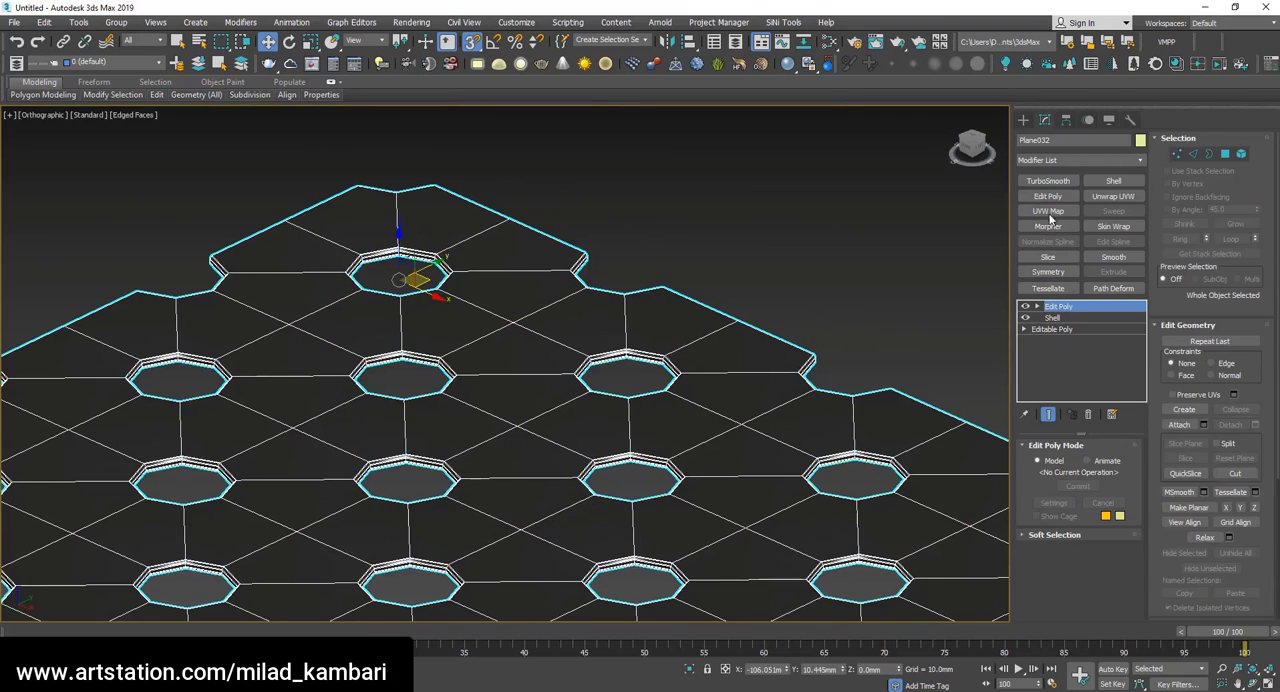
click(1051, 182)
key(F4)
scroll(692, 214, down, 4)
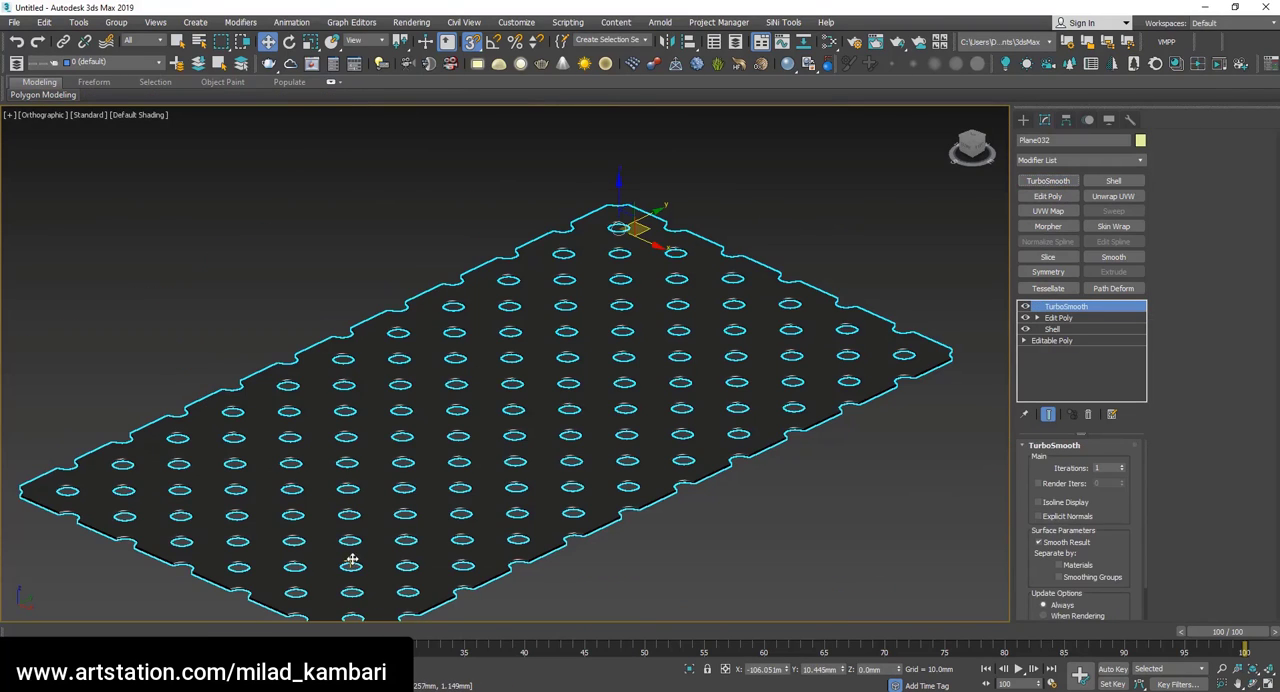
key(F4)
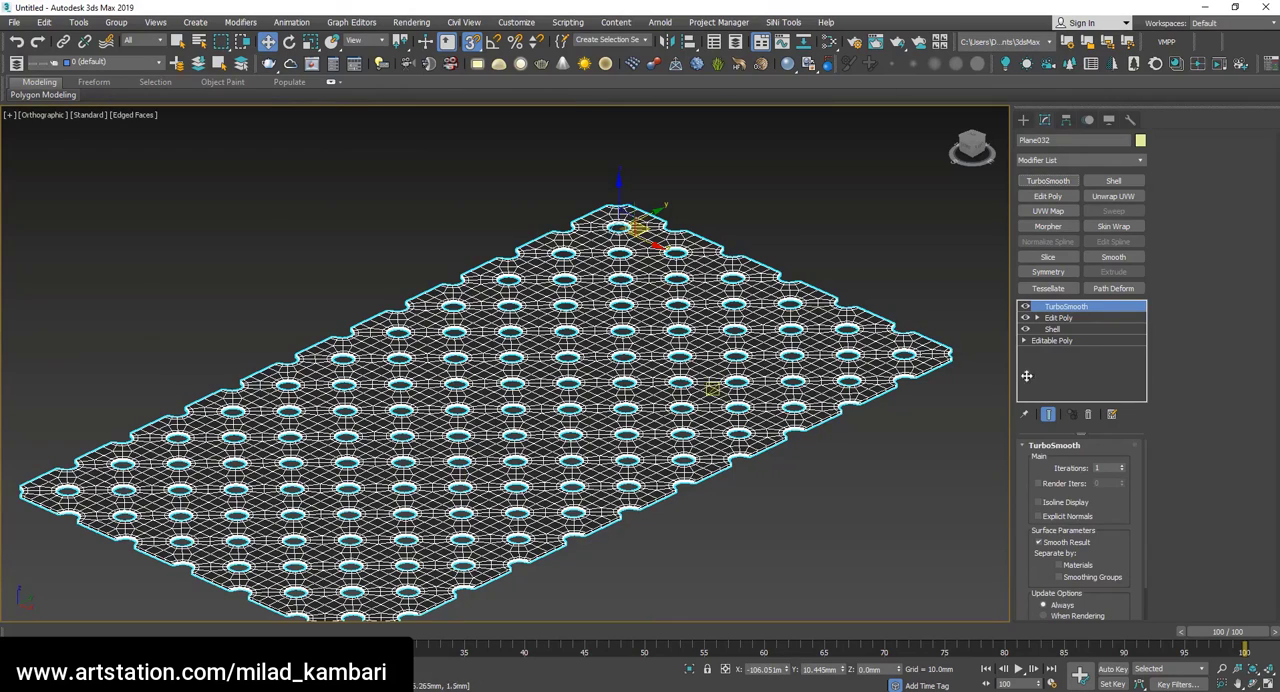
click(1024, 306)
Compare the sheet's lower rows of holes in the top view with the perforated barrel jacket in the reference photo.
key(t)
scroll(582, 585, up, 10)
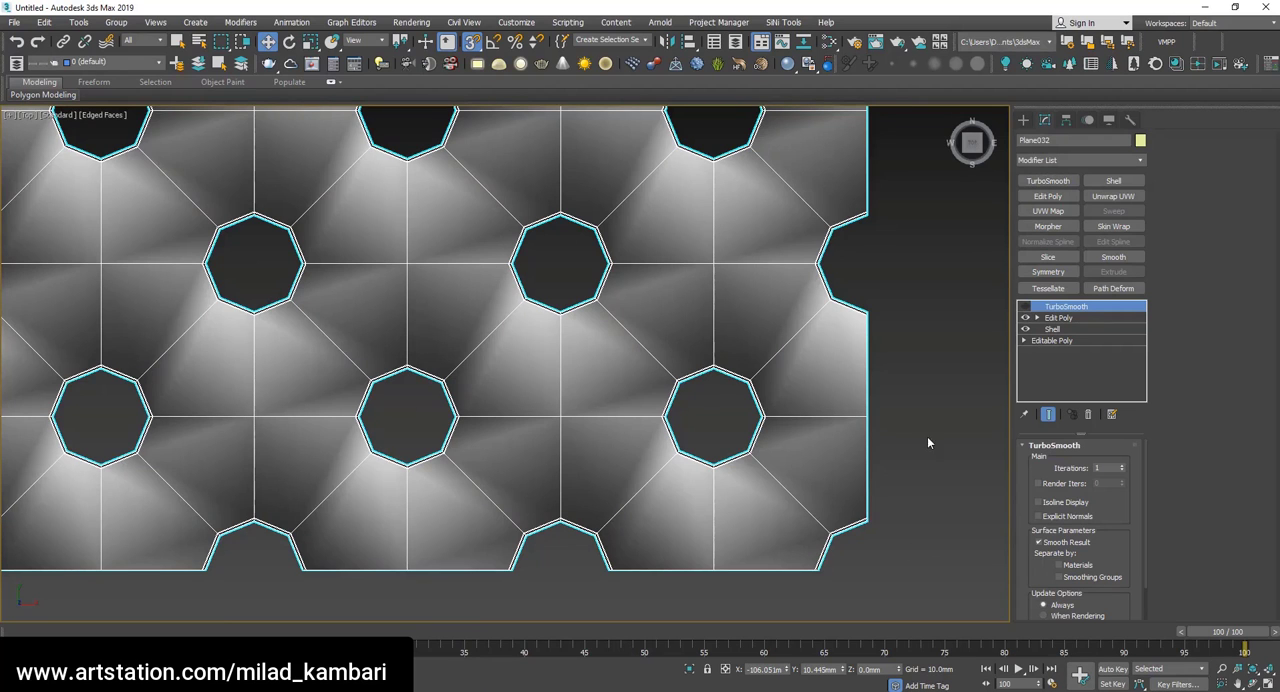
scroll(634, 466, down, 5)
scroll(811, 428, up, 5)
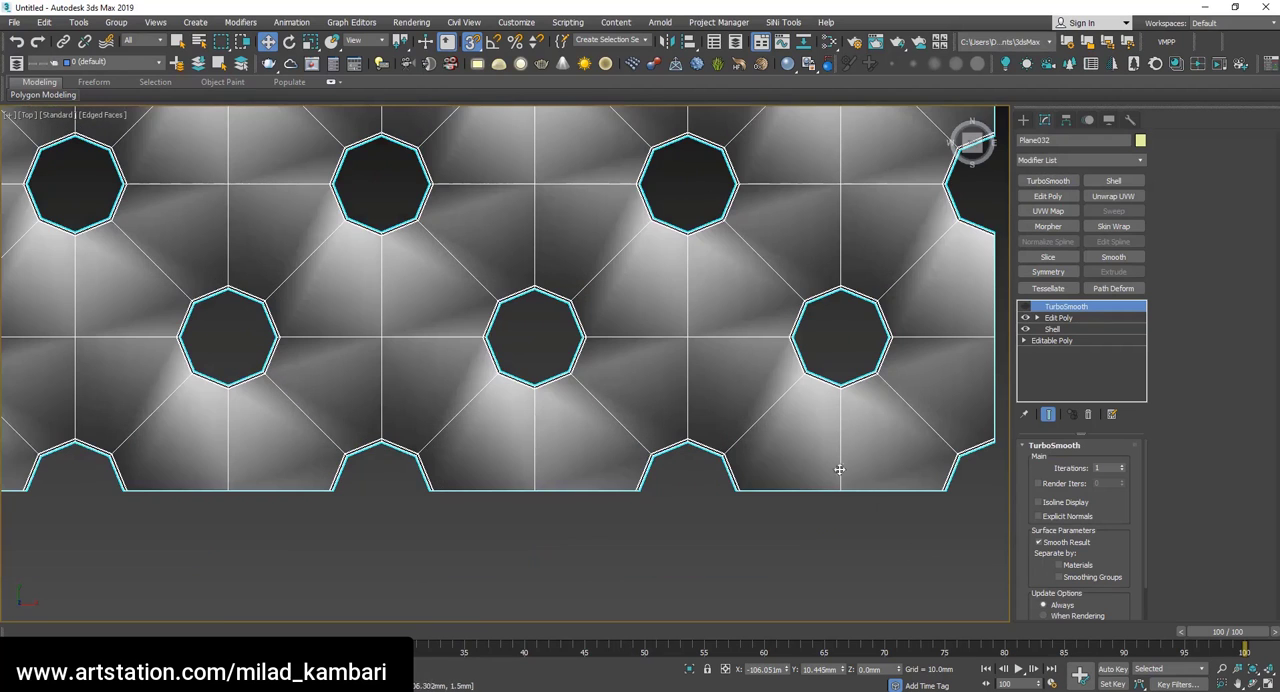
scroll(701, 507, down, 5)
key(alt+Tab)
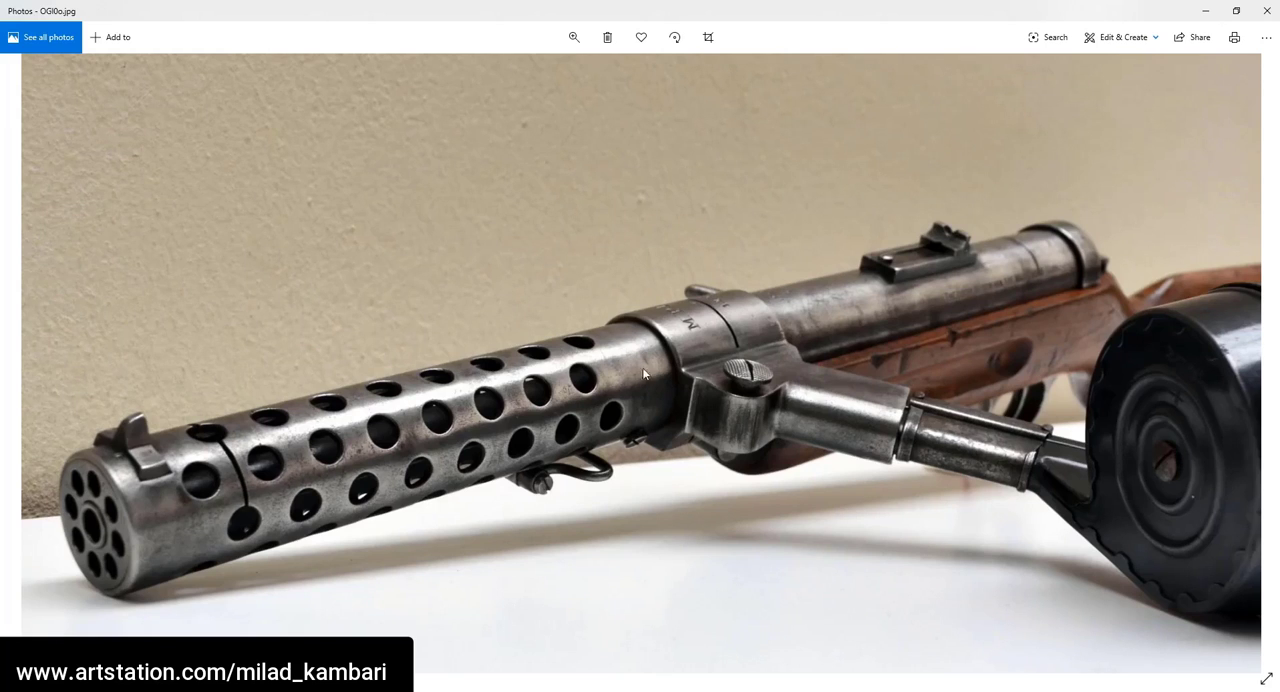
key(alt+Tab)
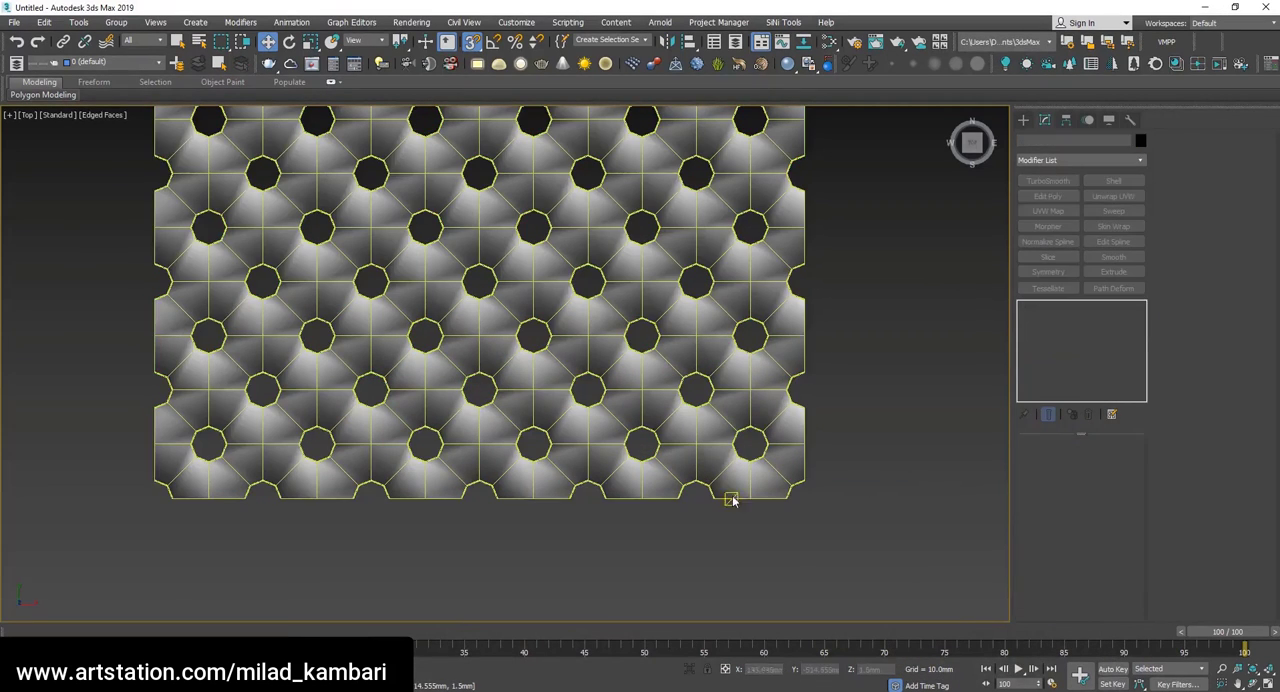
Reselect the sheet and add a second Edit Poly modifier above the first one and beneath TurboSmooth.
scroll(838, 508, up, 5)
click(1062, 318)
click(1050, 197)
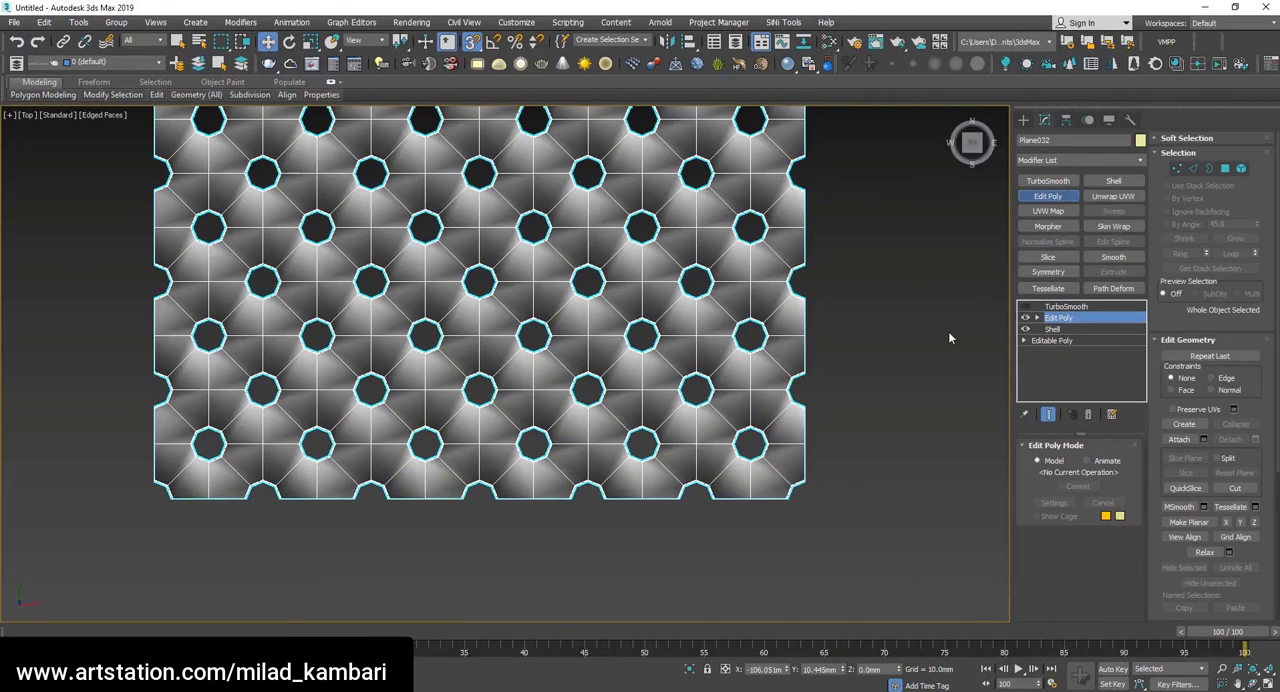
key(4)
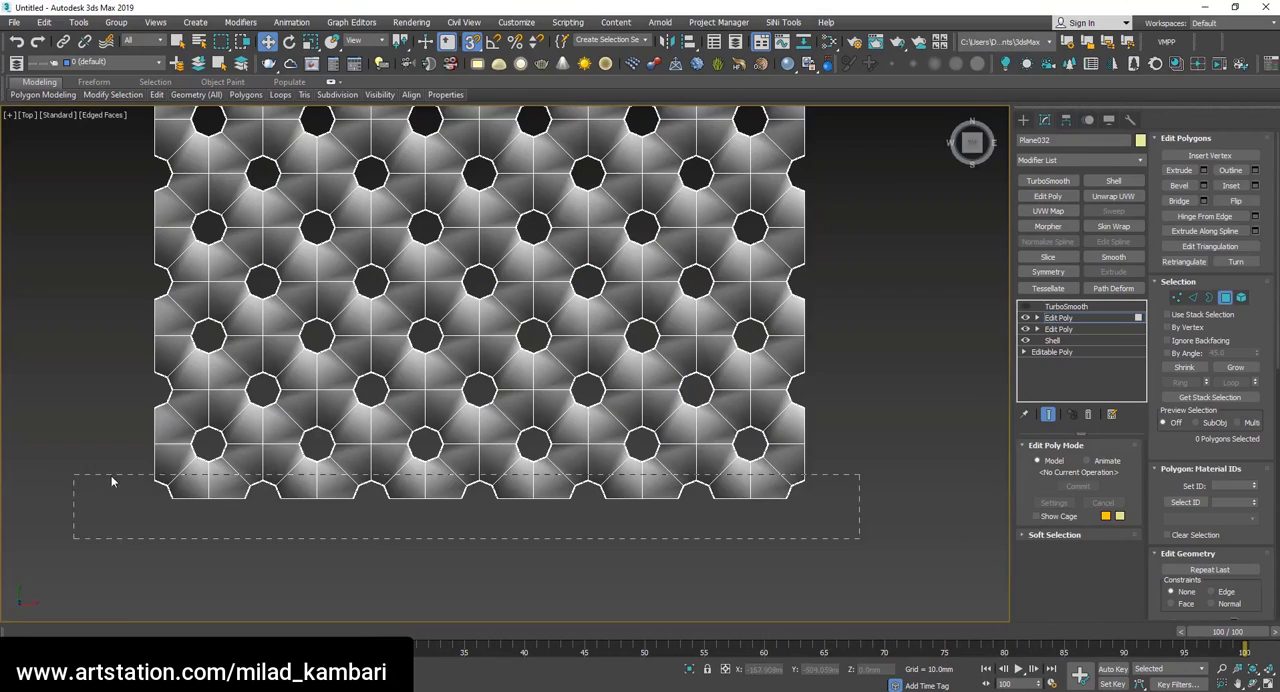
drag(111, 475, 111, 476)
scroll(717, 486, up, 6)
scroll(717, 486, down, 5)
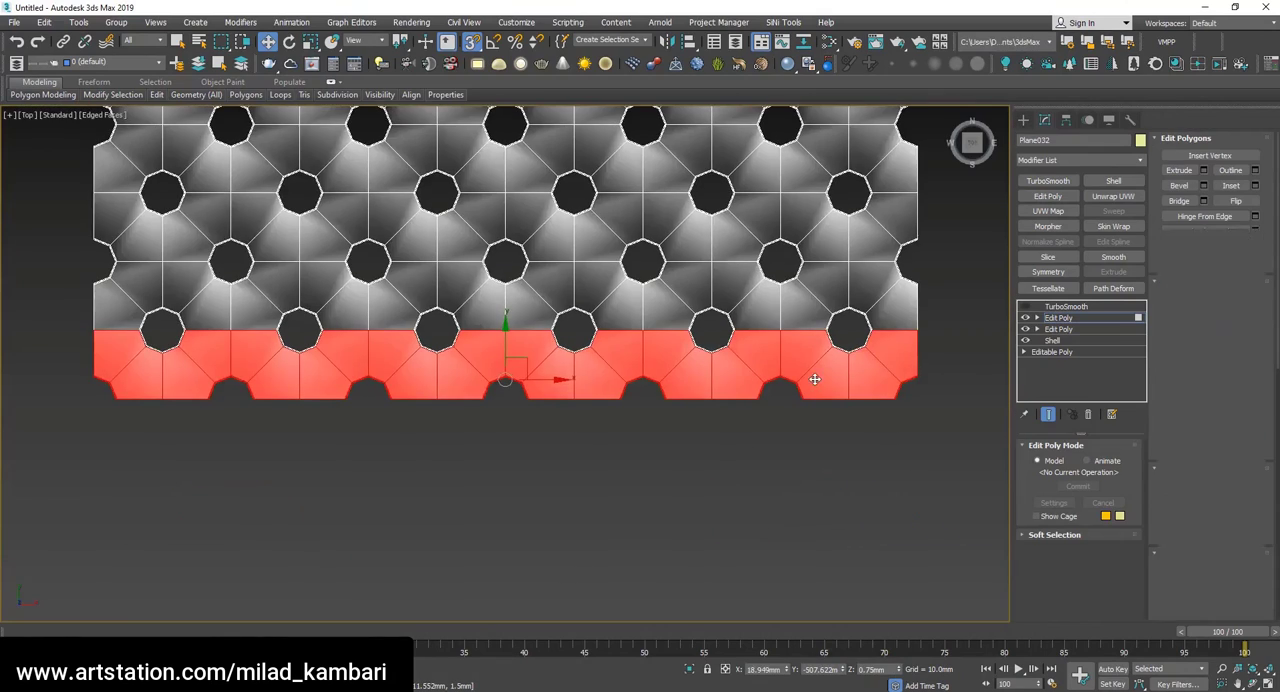
scroll(815, 379, up, 8)
Select all vertices of the half-hole cut-outs along the sheet's lower edge, including both corner cut-outs, with snapping off.
key(1)
drag(489, 489, 486, 492)
scroll(690, 460, down, 7)
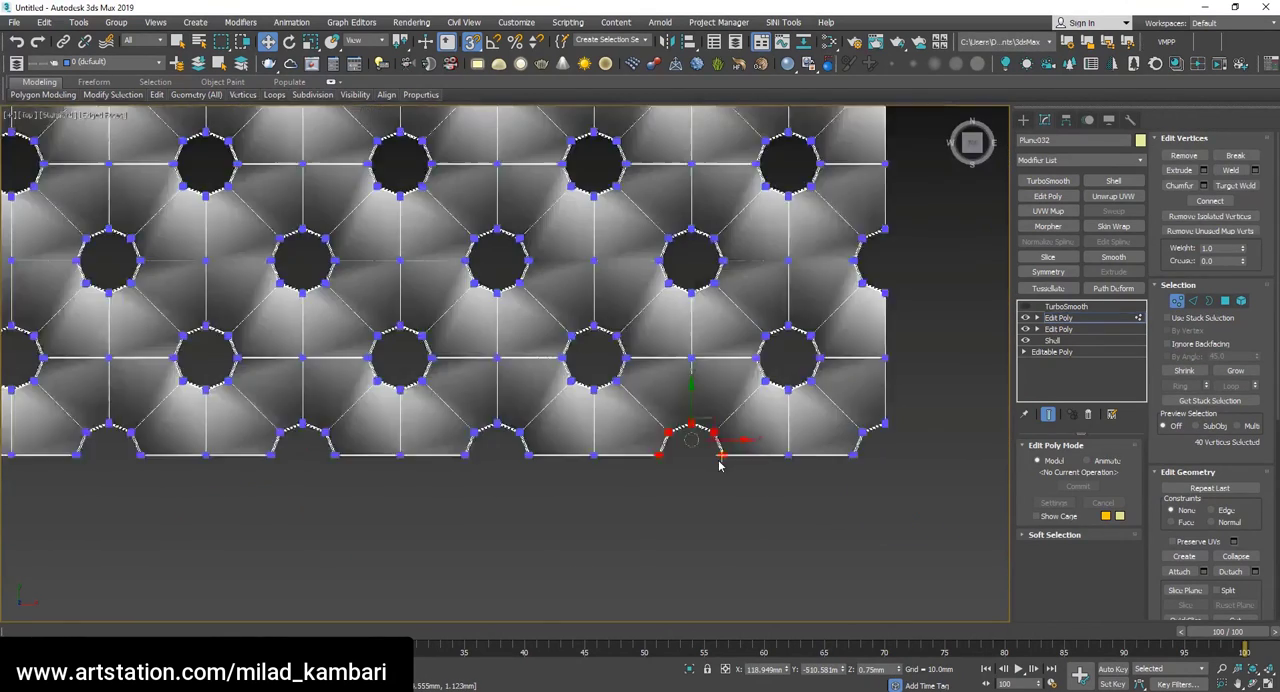
scroll(843, 486, up, 4)
ctrl+drag(843, 366, 762, 488)
scroll(759, 490, down, 4)
scroll(648, 483, up, 4)
key(s)
ctrl+drag(660, 501, 590, 450)
scroll(480, 466, down, 4)
ctrl+drag(518, 517, 405, 416)
scroll(406, 464, up, 6)
ctrl+drag(304, 517, 183, 408)
ctrl+drag(119, 510, 15, 426)
alt+drag(208, 431, 135, 347)
scroll(565, 390, down, 5)
Try to remove part of the corner cut-out's vertices from the selection in the front view.
key(f)
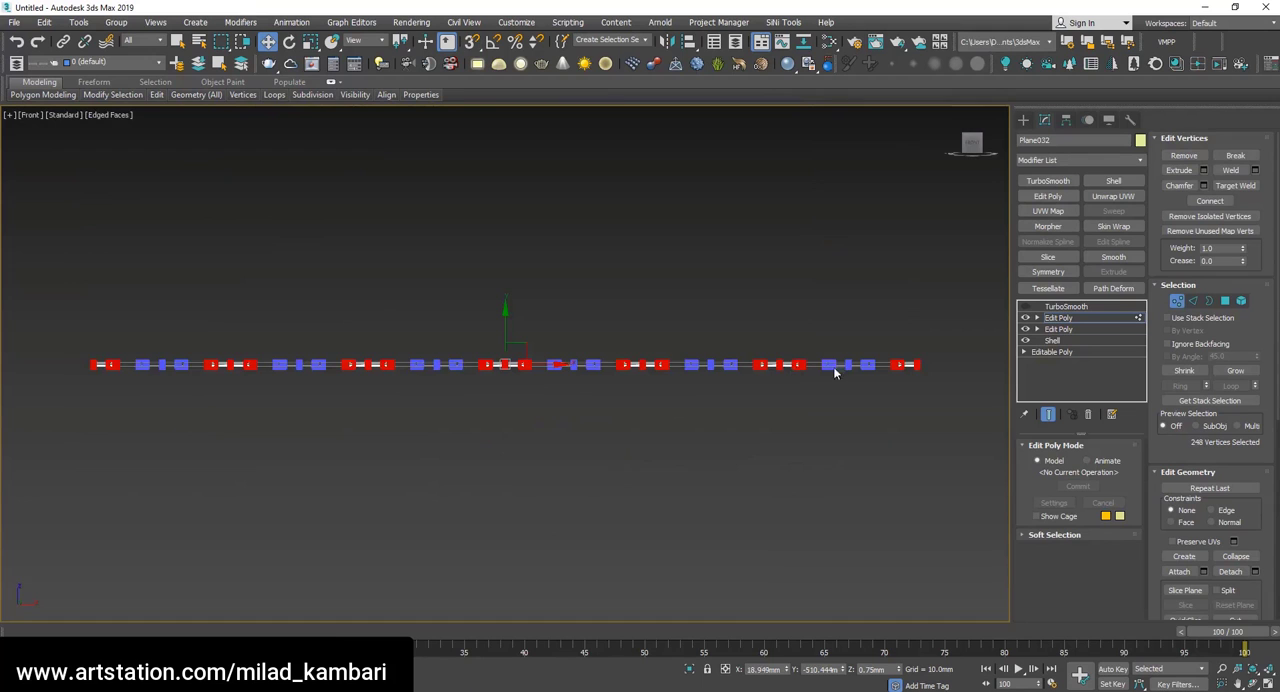
key(t)
key(f)
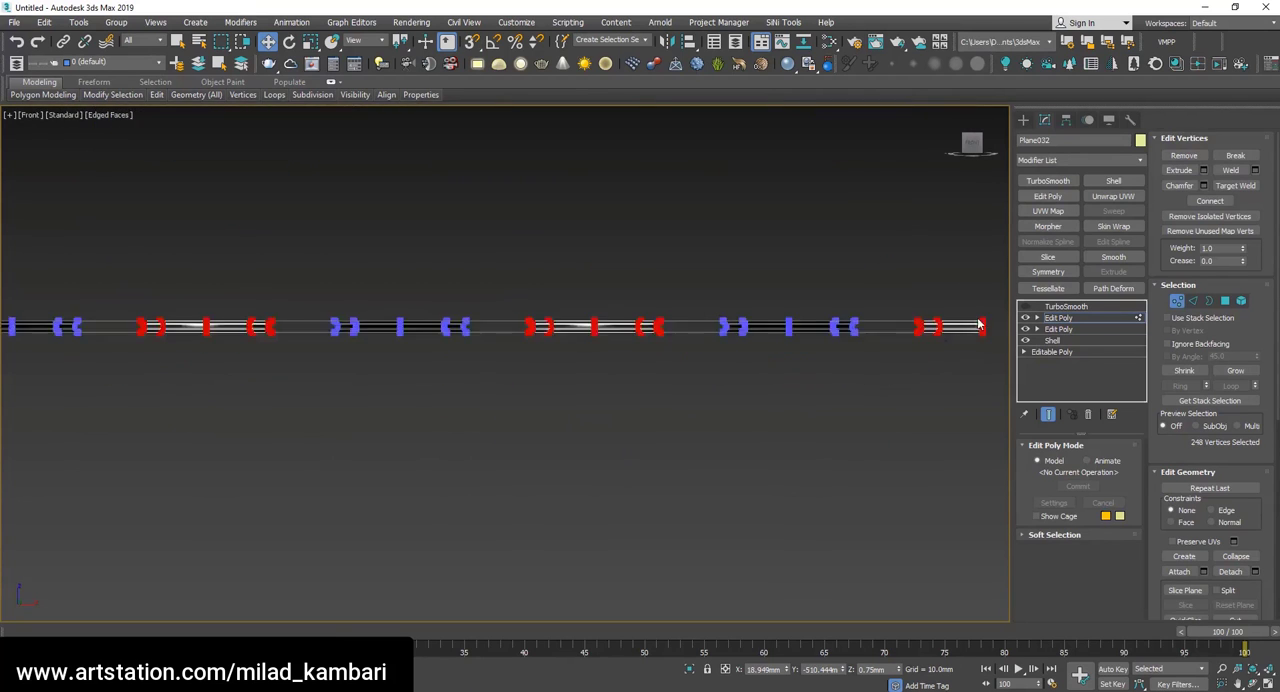
scroll(477, 317, up, 3)
scroll(695, 326, up, 3)
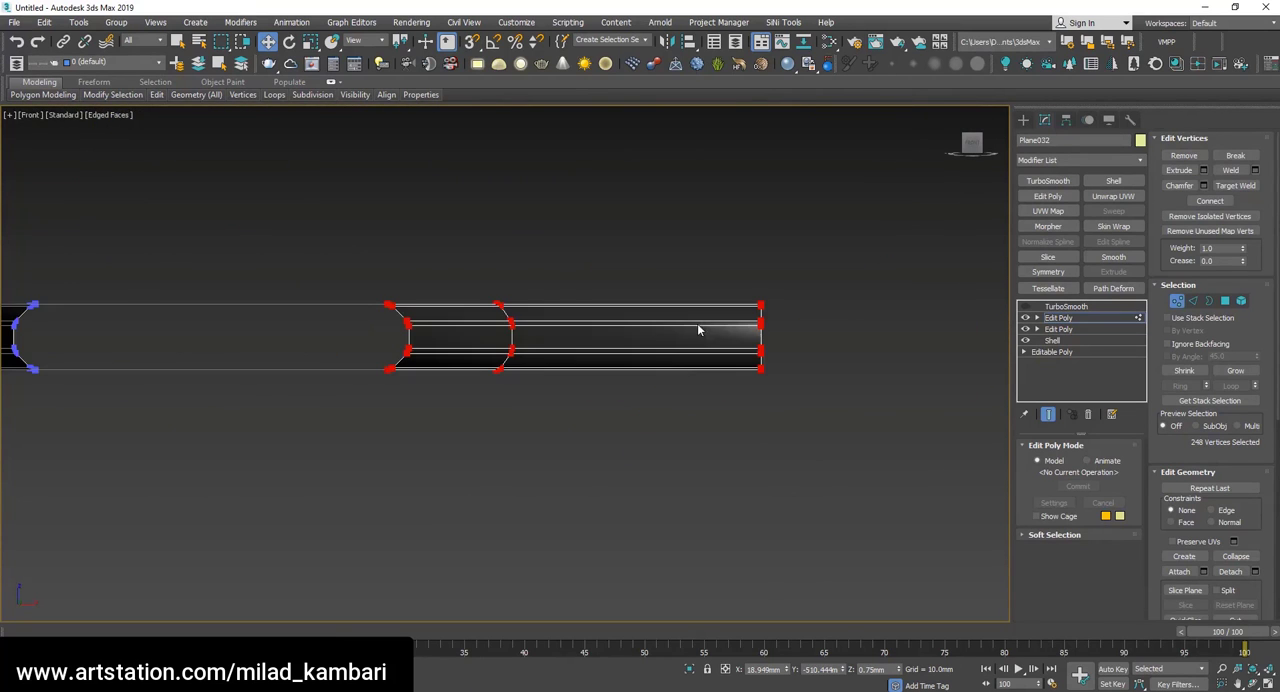
alt+drag(319, 311, 860, 395)
scroll(884, 357, down, 4)
scroll(471, 322, up, 3)
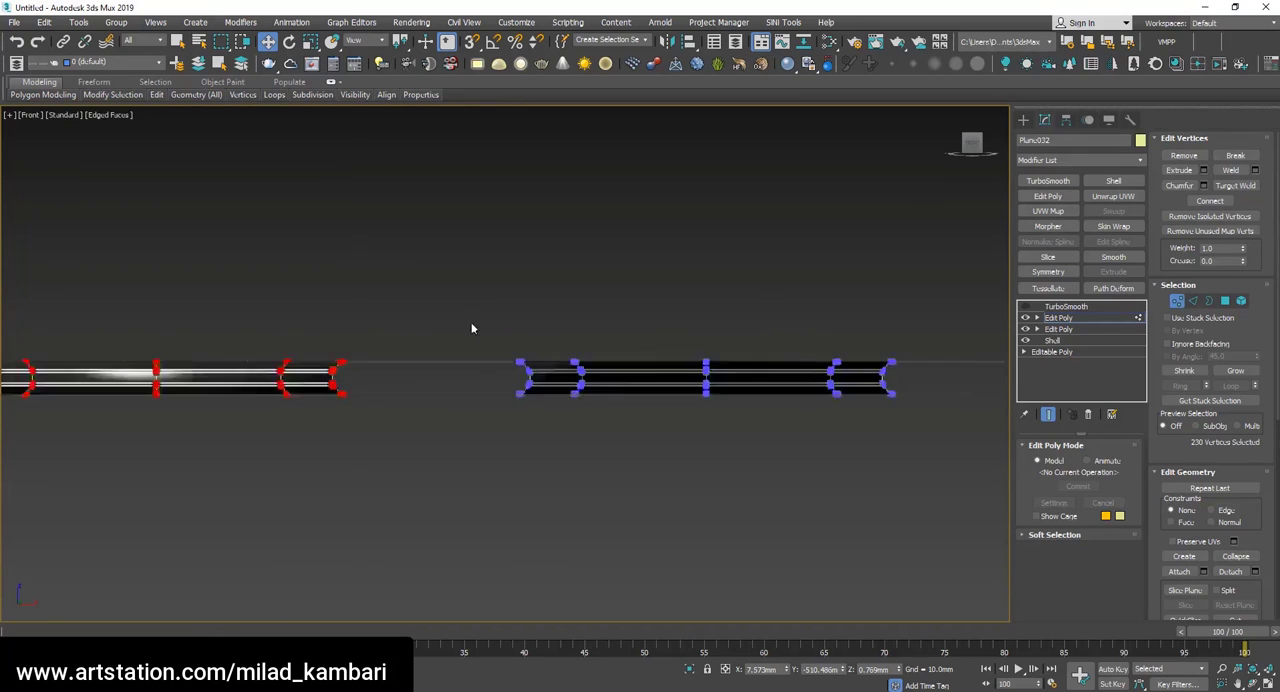
scroll(719, 360, down, 1)
key(t)
scroll(871, 383, up, 2)
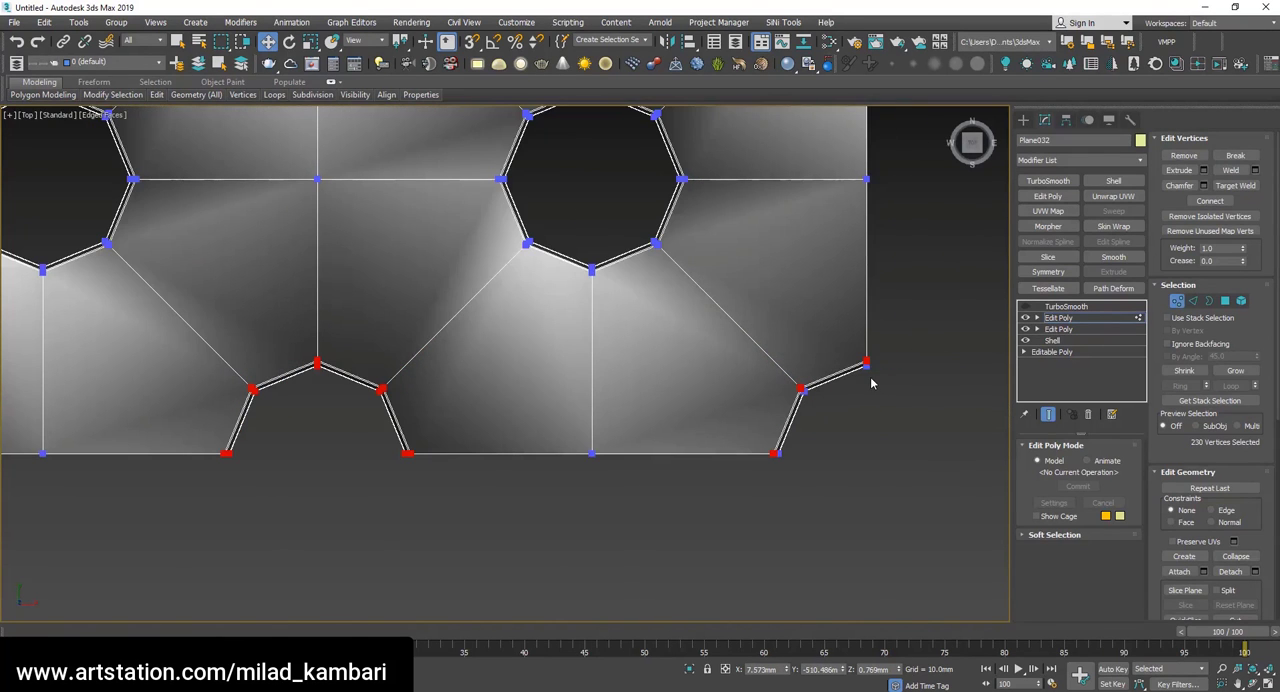
scroll(870, 383, down, 1)
alt+middle_drag(870, 383, 745, 347)
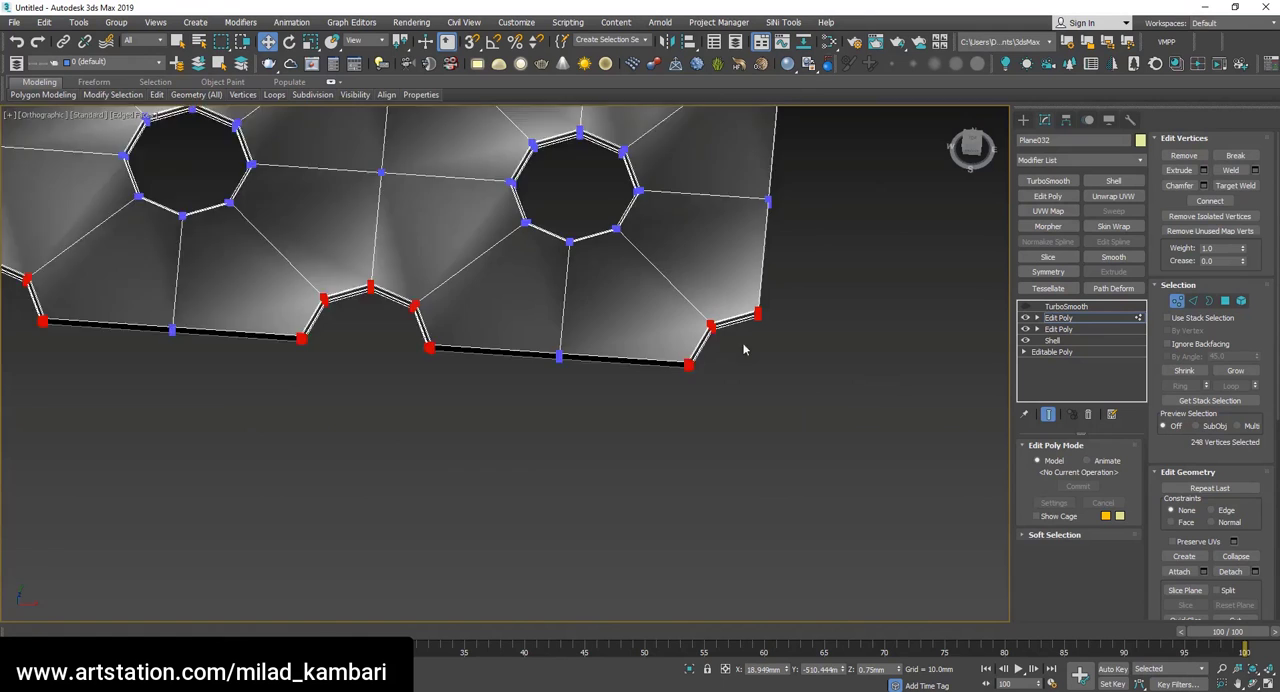
Delete the selected half-hole vertices along the sheet's lower edge together with their adjoining faces.
scroll(745, 345, up, 3)
alt+drag(846, 449, 631, 181)
key(ctrl+z)
scroll(586, 314, down, 3)
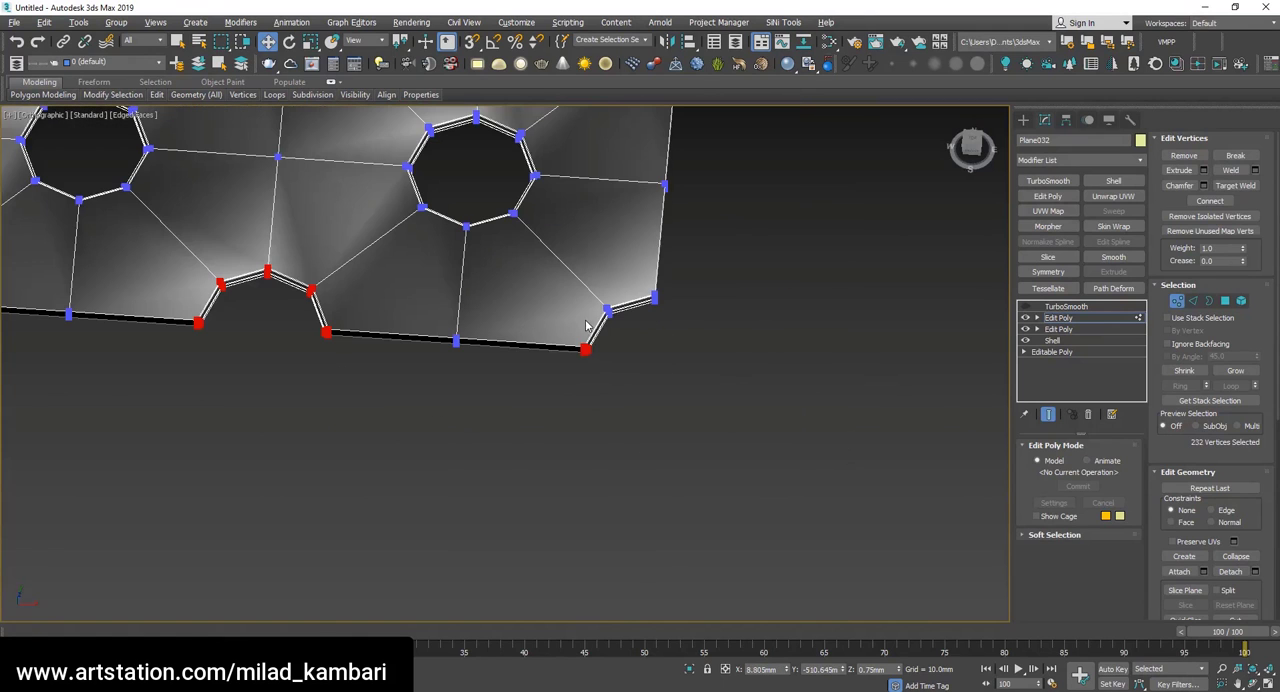
key(Delete)
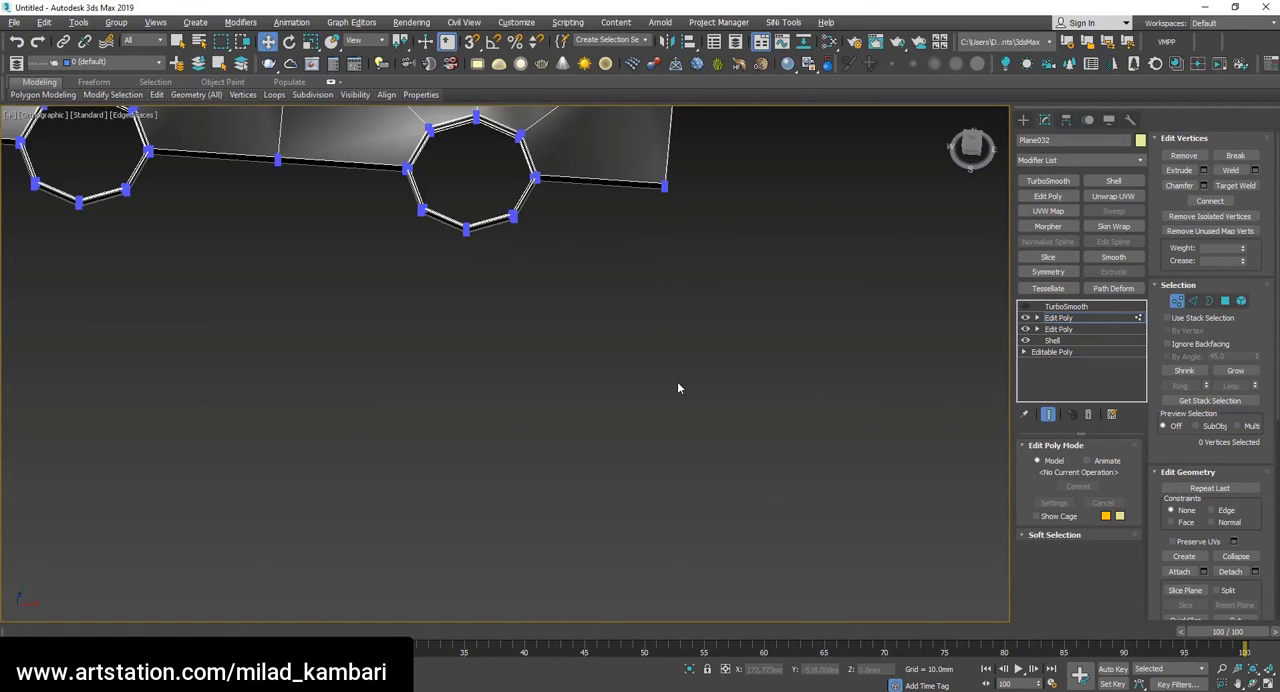
Select the open border left along the sheet's lower edge and check which edges it includes.
scroll(677, 386, down, 4)
key(3)
click(543, 310)
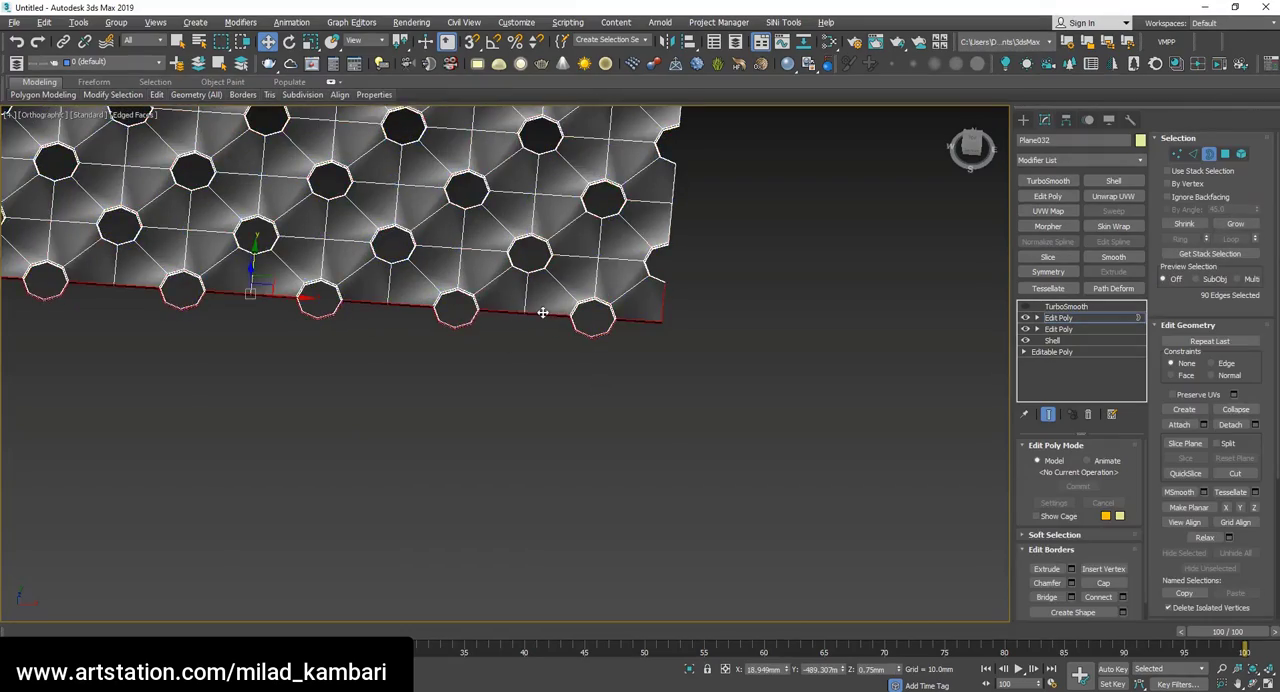
scroll(542, 311, down, 4)
key(t)
scroll(614, 598, up, 4)
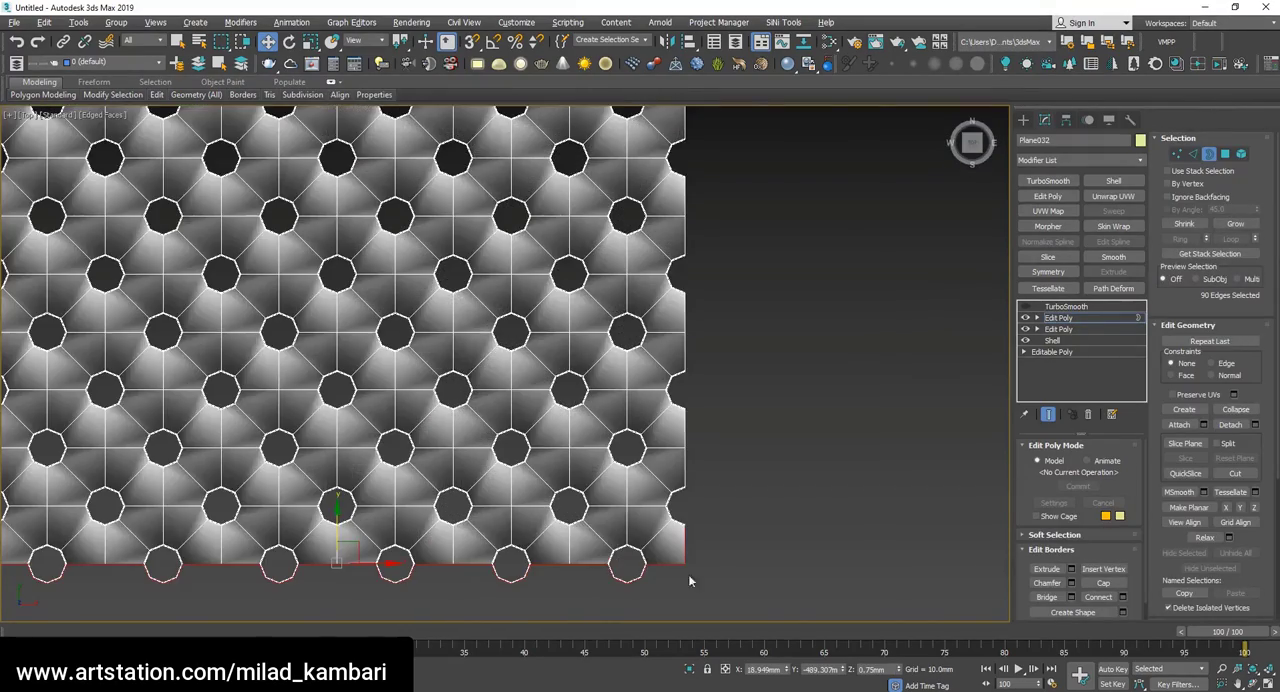
scroll(690, 516, down, 4)
scroll(690, 516, up, 5)
scroll(625, 360, down, 5)
alt+middle_drag(625, 360, 522, 480)
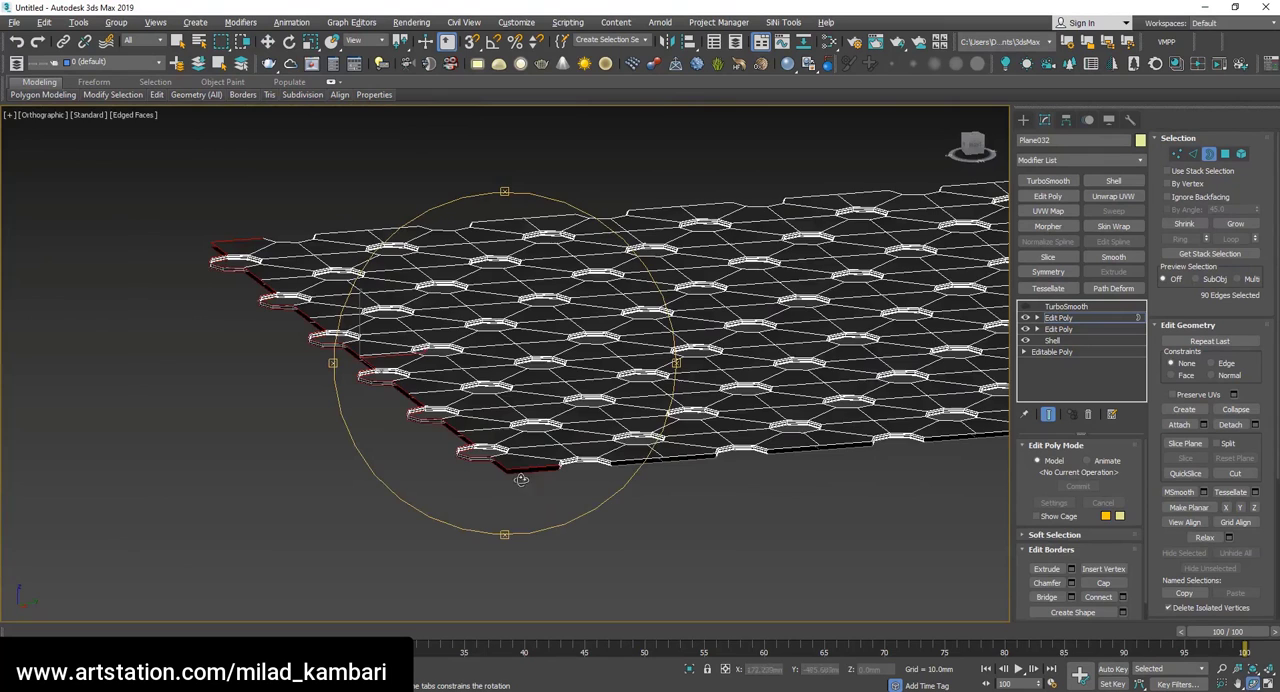
key(t)
scroll(580, 582, up, 5)
Switch to edge level and deselect the short side edges, keeping only the border edges along the lower row of holes.
middle_drag(575, 576, 697, 465)
key(w)
drag(937, 350, 90, 411)
click(558, 408)
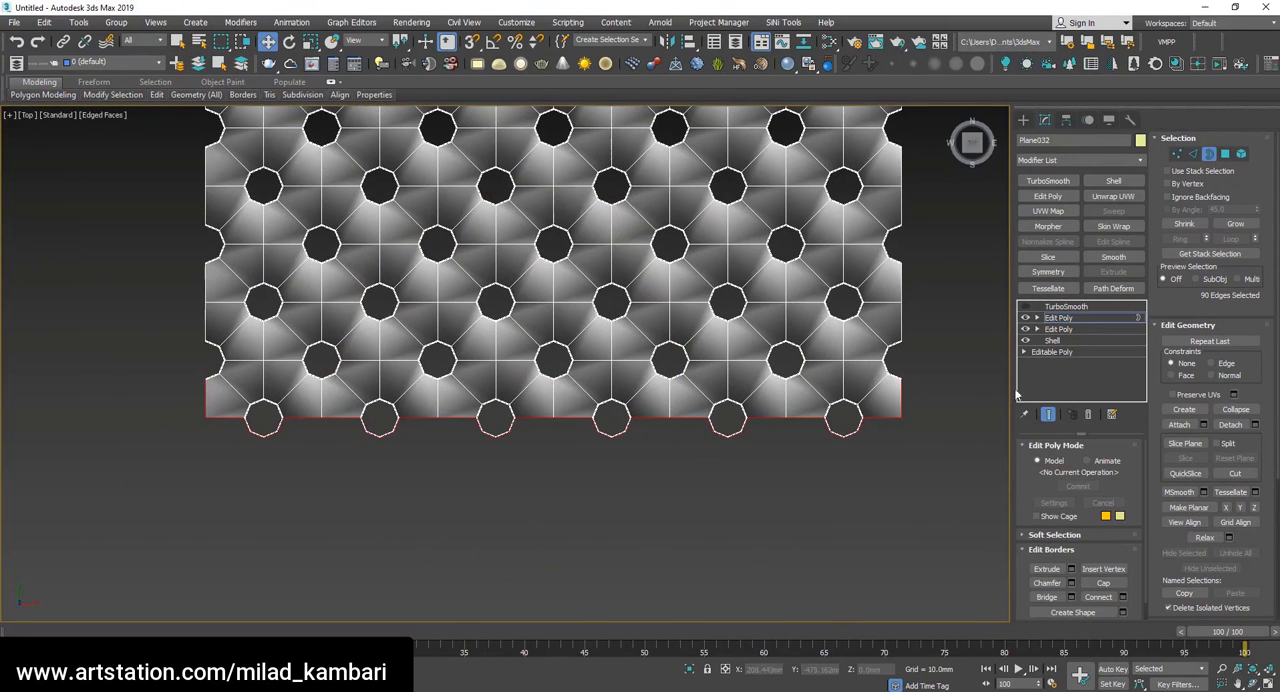
click(1196, 156)
drag(948, 352, 74, 415)
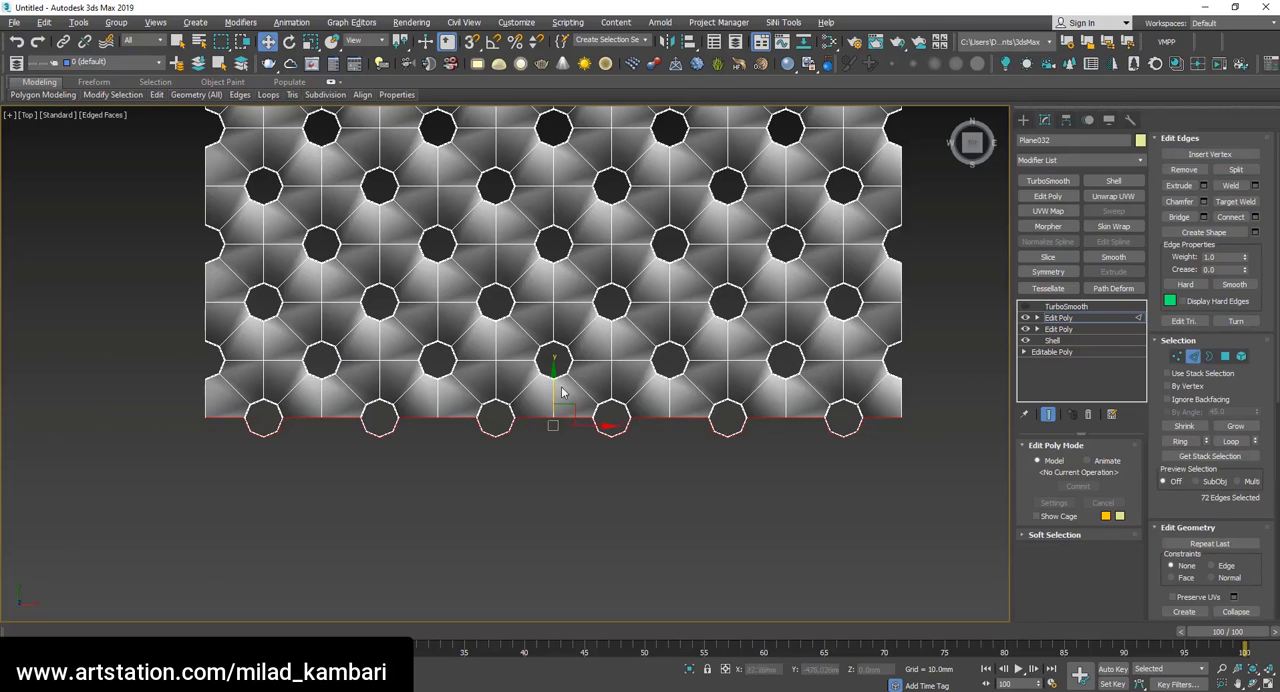
Extend the selected edges downward along Y into a new strip of faces and make them planar in Y.
shift+drag(554, 390, 541, 462)
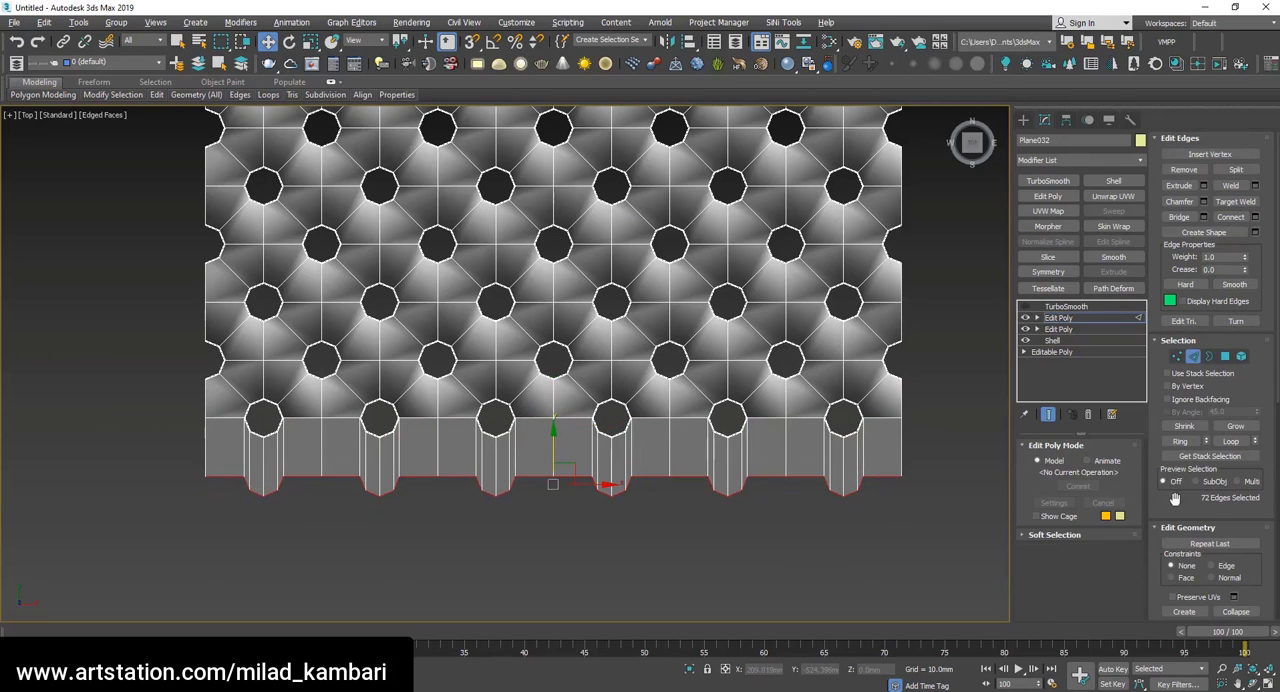
scroll(1175, 498, down, 3)
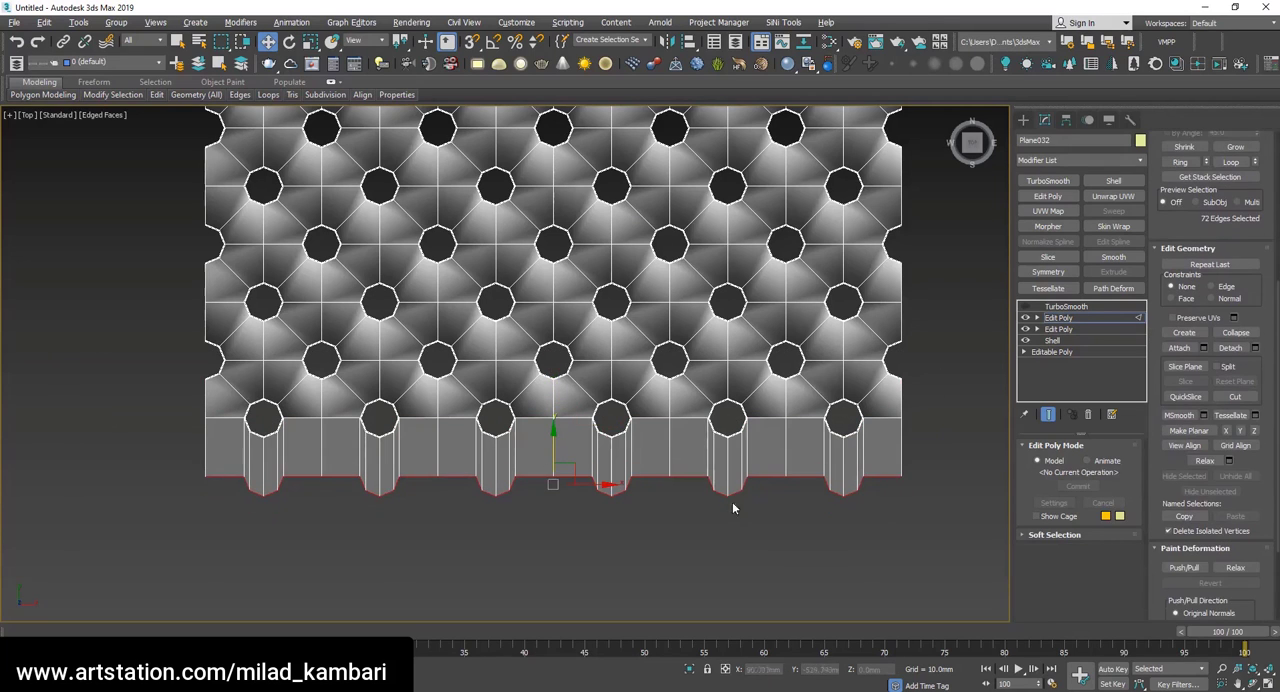
click(1241, 432)
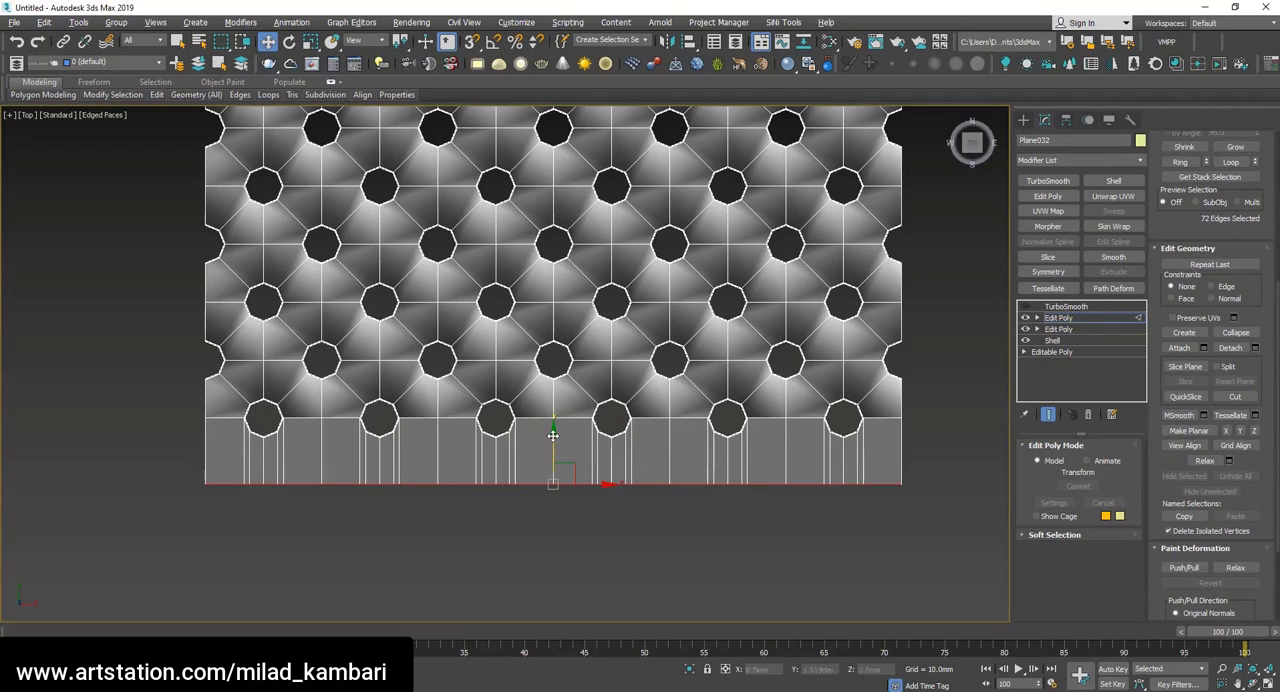
Select only the upper-layer vertices along the new strip's outer edge, leaving the lower-layer vertices unselected.
alt+middle_drag(544, 447, 597, 500)
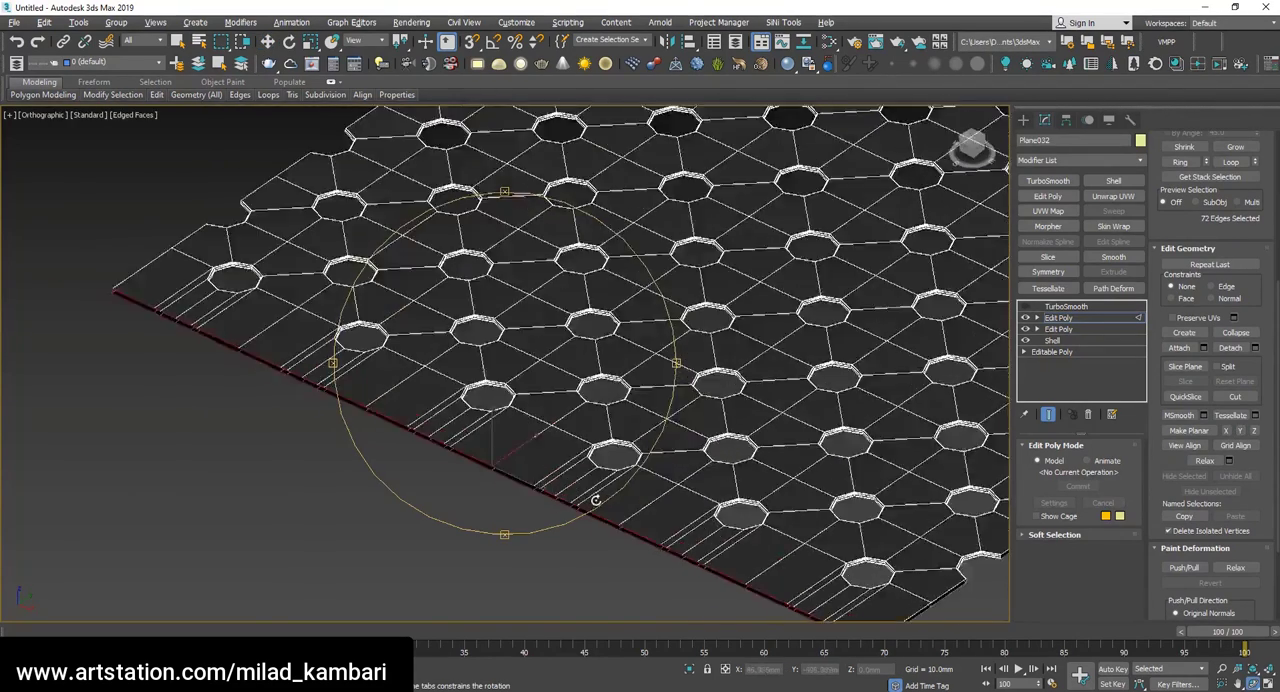
scroll(482, 447, up, 5)
alt+middle_drag(482, 447, 461, 369)
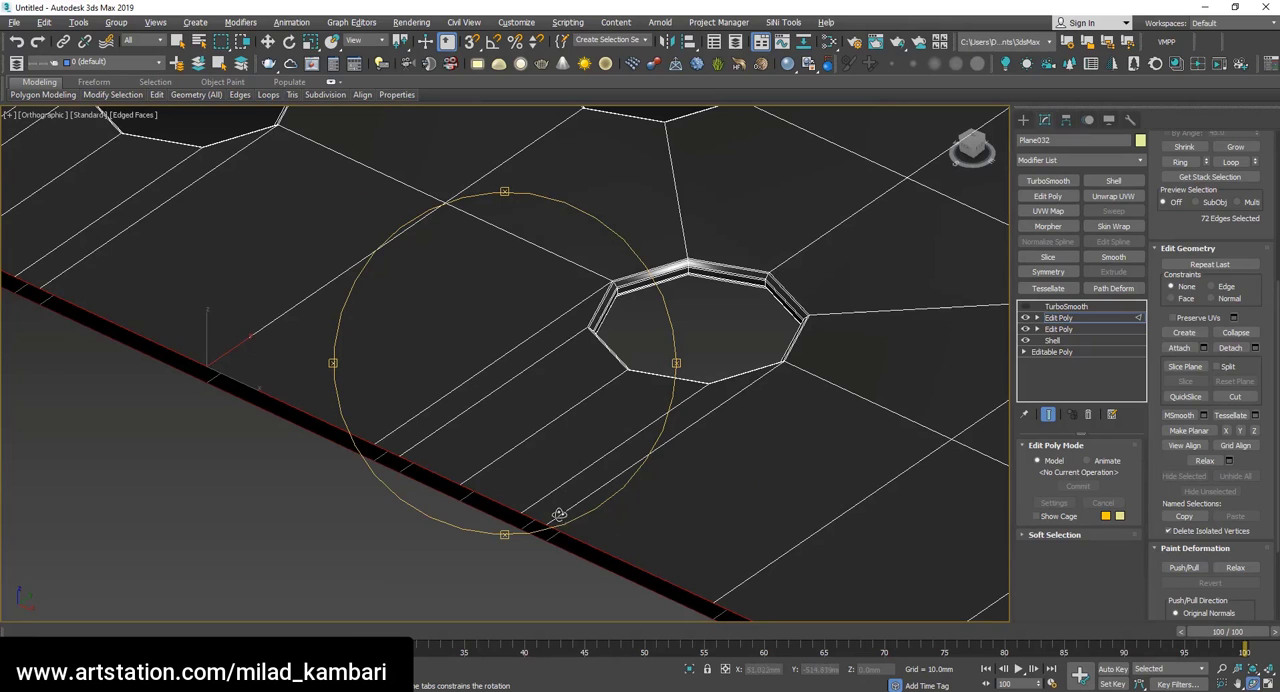
scroll(816, 363, up, 6)
scroll(856, 256, down, 7)
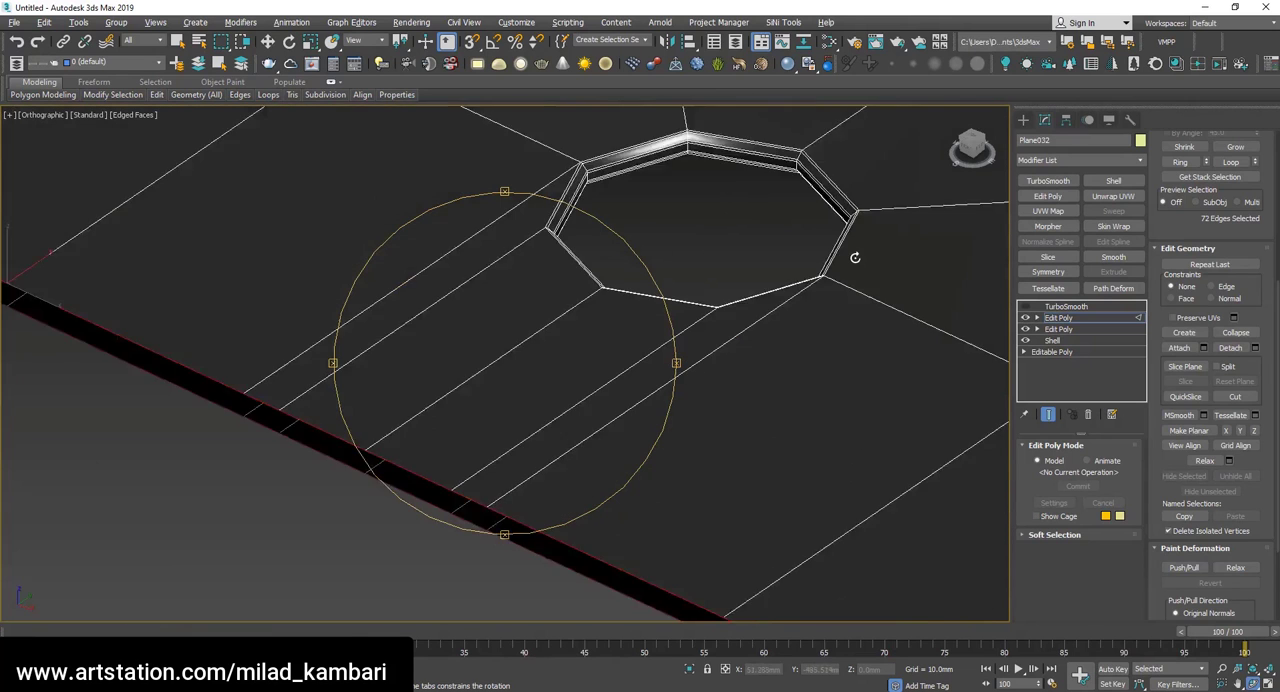
key(w)
key(1)
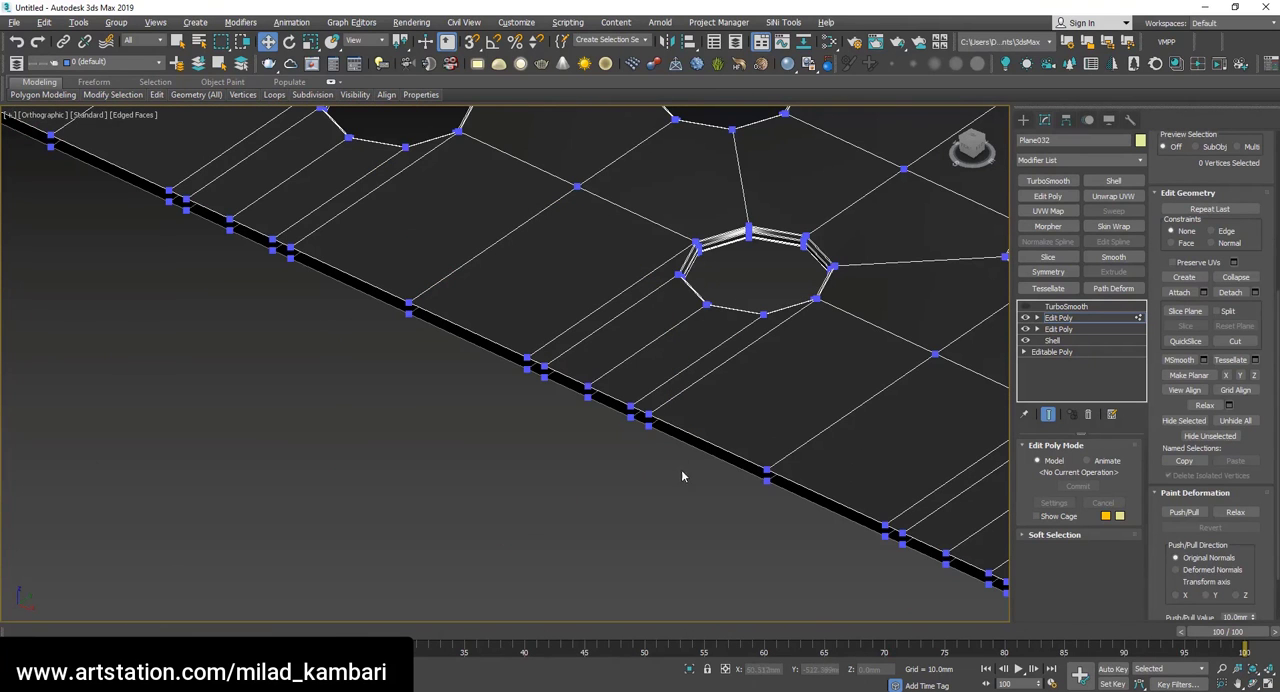
drag(682, 476, 528, 355)
key(t)
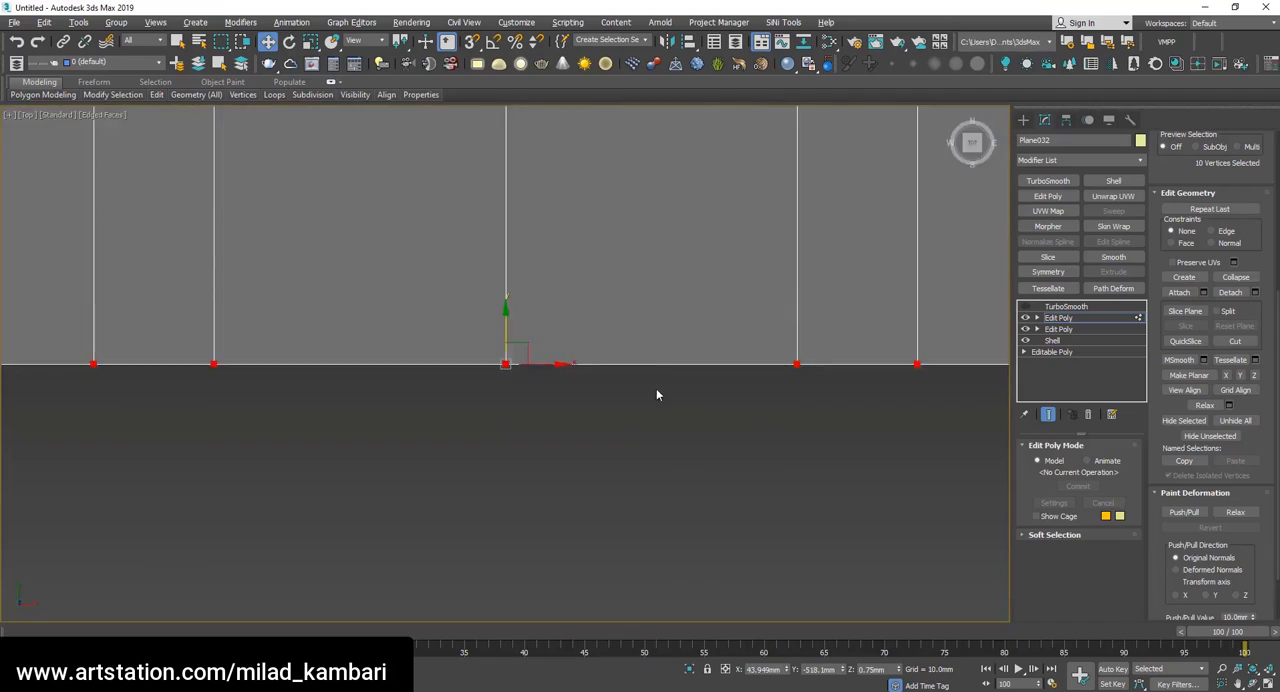
scroll(656, 391, down, 12)
drag(840, 424, 385, 391)
key(f)
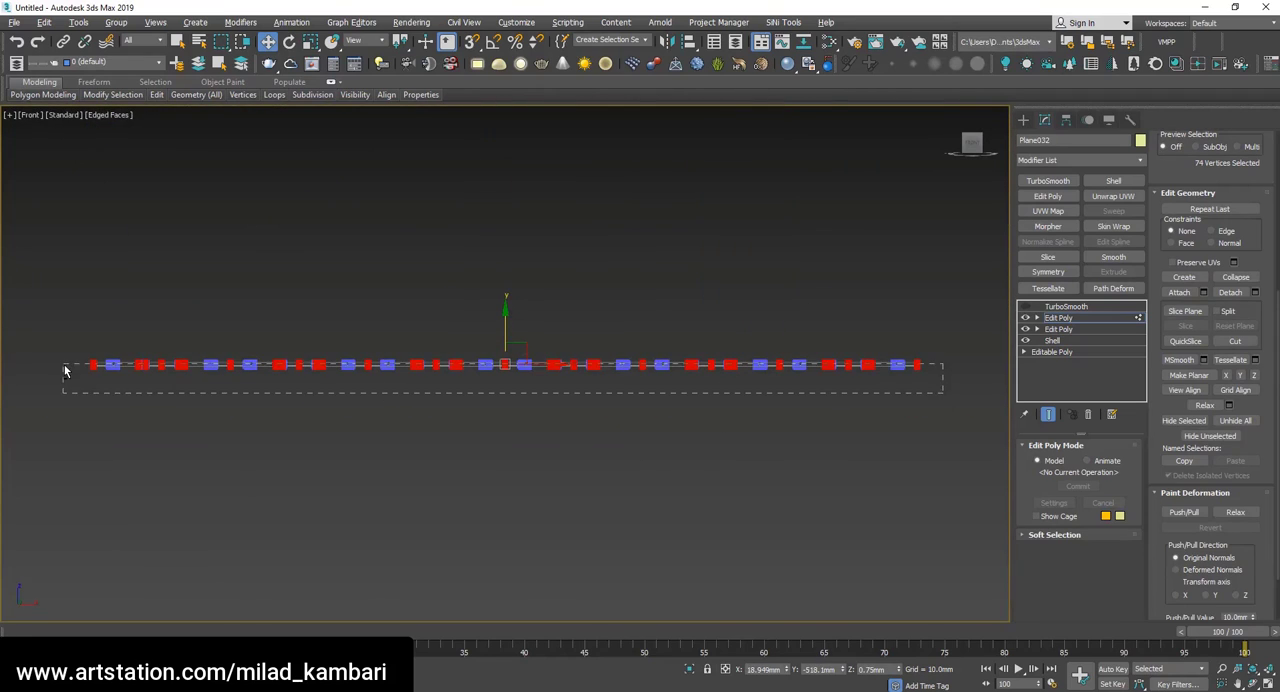
alt+drag(64, 366, 64, 365)
Try to weld the selected outer-edge vertices into single points below each hole with a weld threshold of about 6.9 mm.
key(ctrl+r)
drag(554, 343, 636, 411)
scroll(656, 404, up, 3)
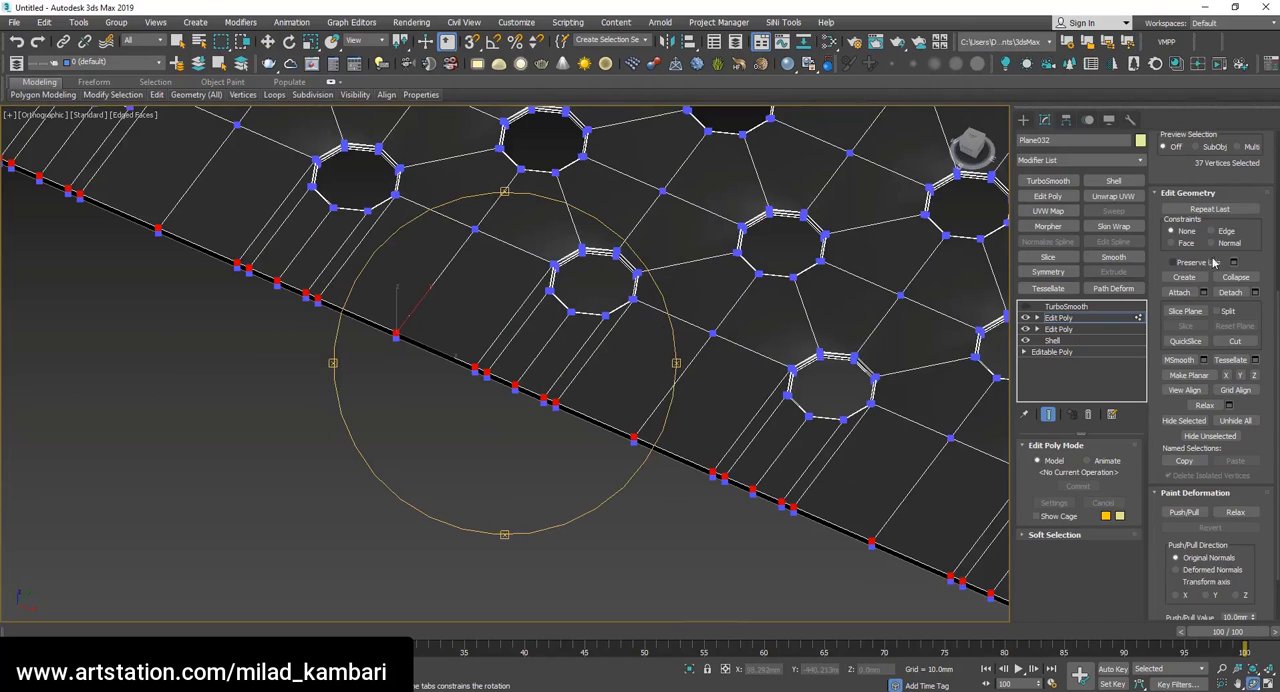
scroll(1255, 243, up, 5)
click(1256, 170)
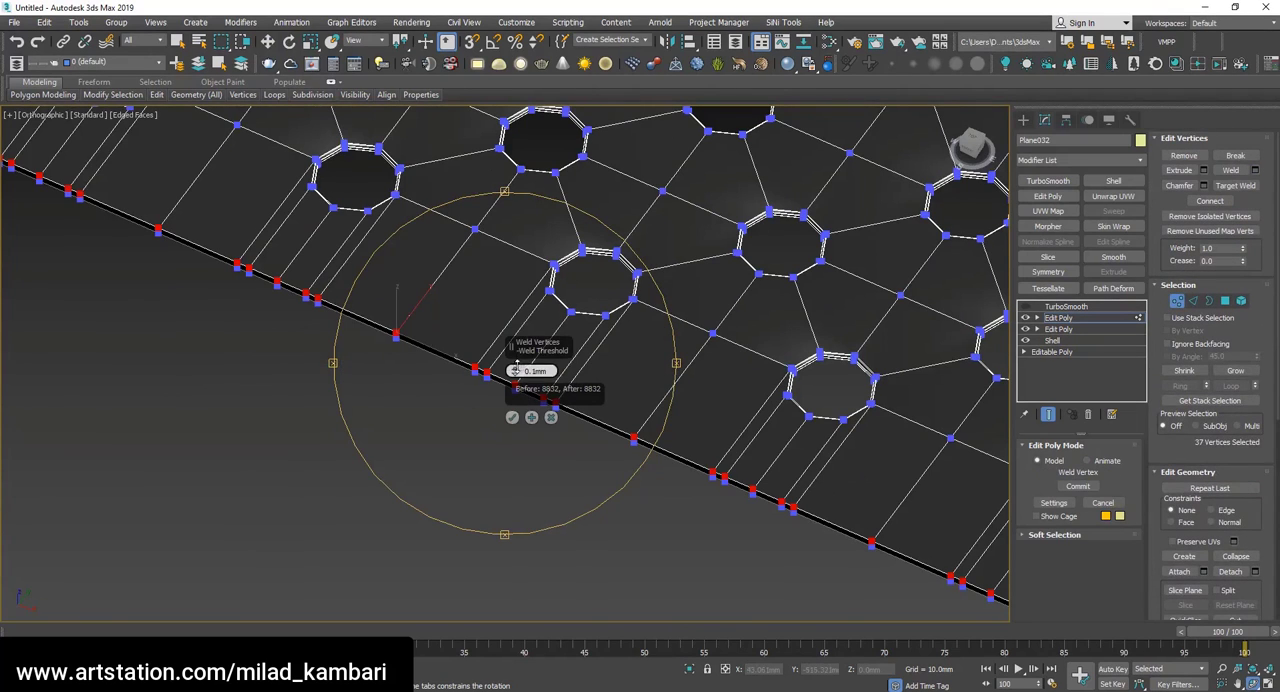
drag(515, 371, 514, 333)
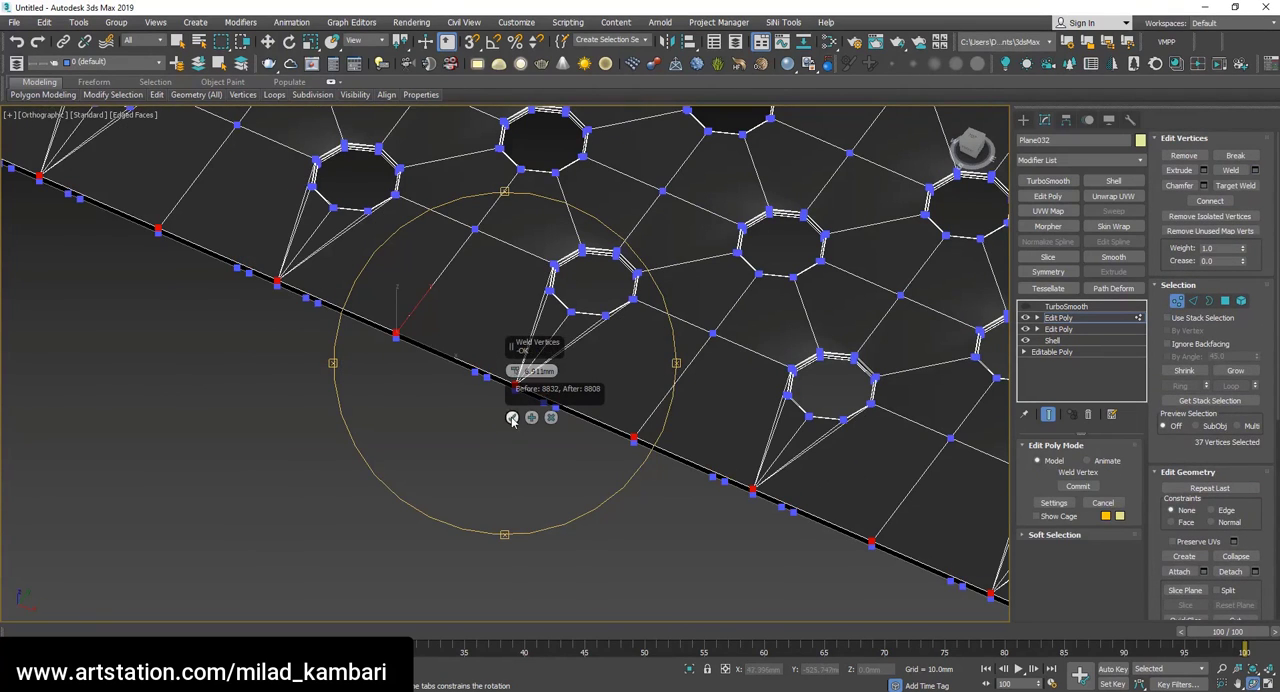
click(551, 418)
scroll(857, 495, up, 3)
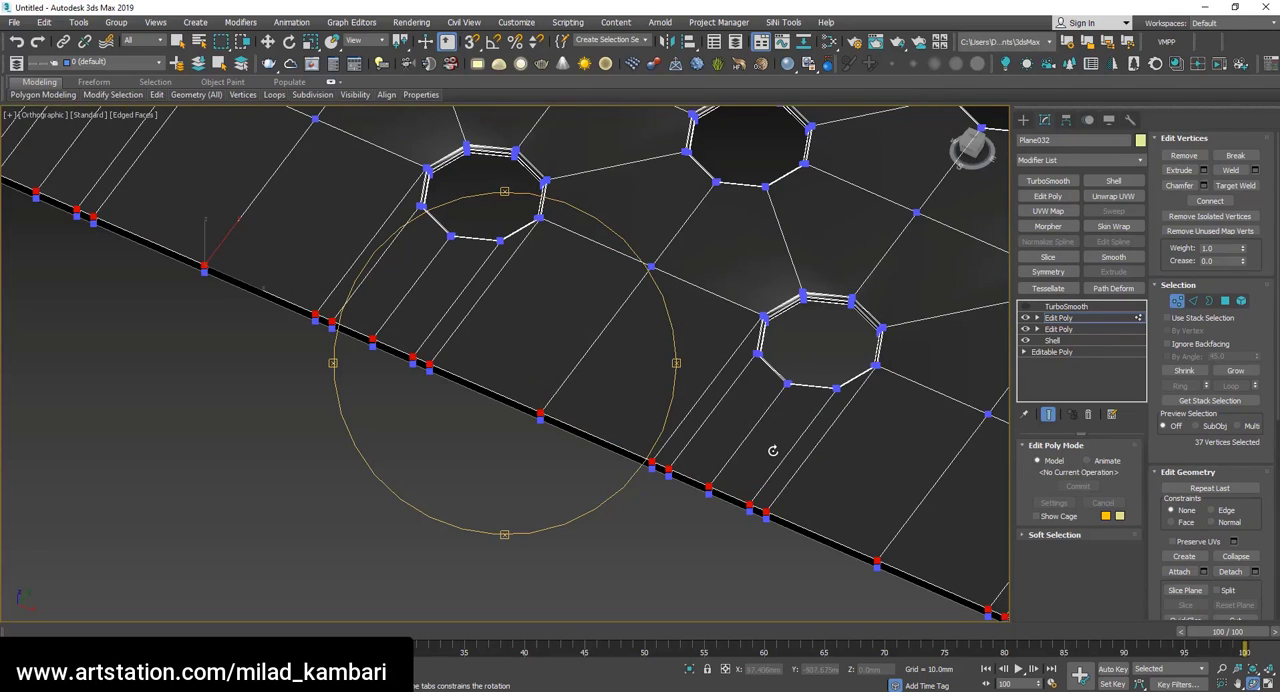
click(1256, 170)
scroll(820, 407, up, 3)
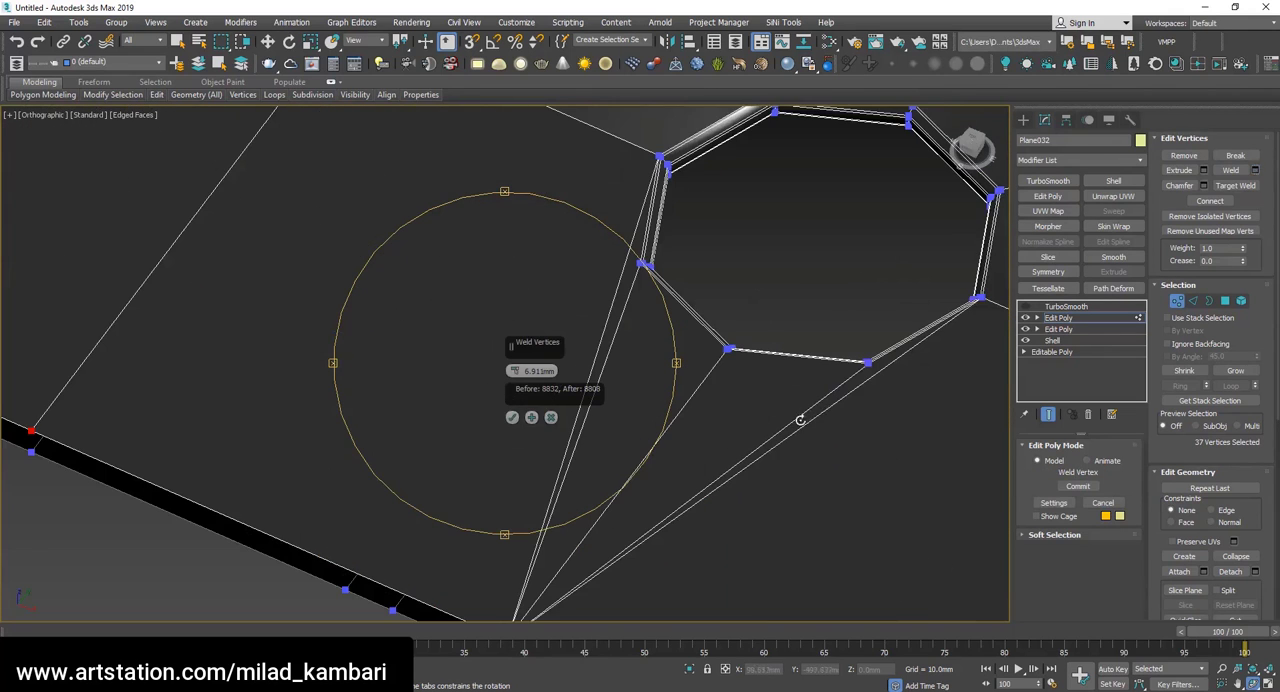
click(552, 418)
Select the two edges on each side of every end-row hole's middle edge in the strip and remove them together with their vertices.
scroll(665, 330, down, 2)
key(w)
key(2)
click(716, 440)
ctrl+click(684, 439)
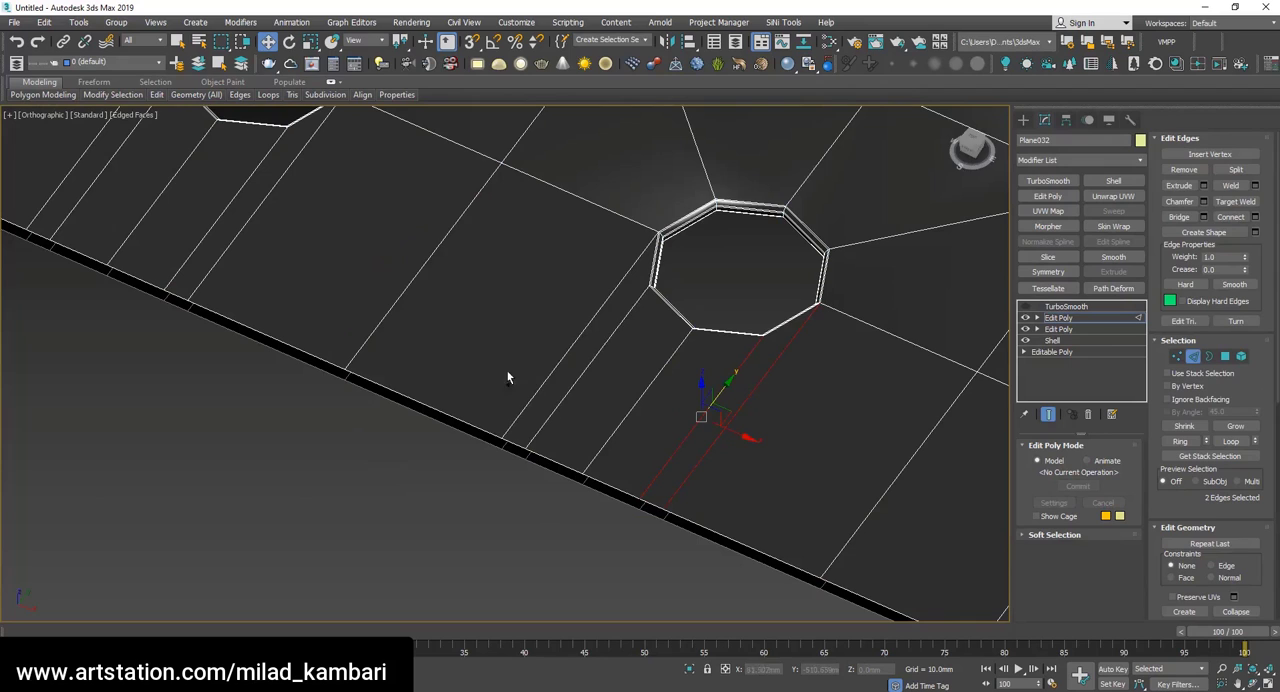
ctrl+click(572, 389)
ctrl+click(540, 388)
scroll(540, 355, down, 2)
scroll(612, 332, up, 3)
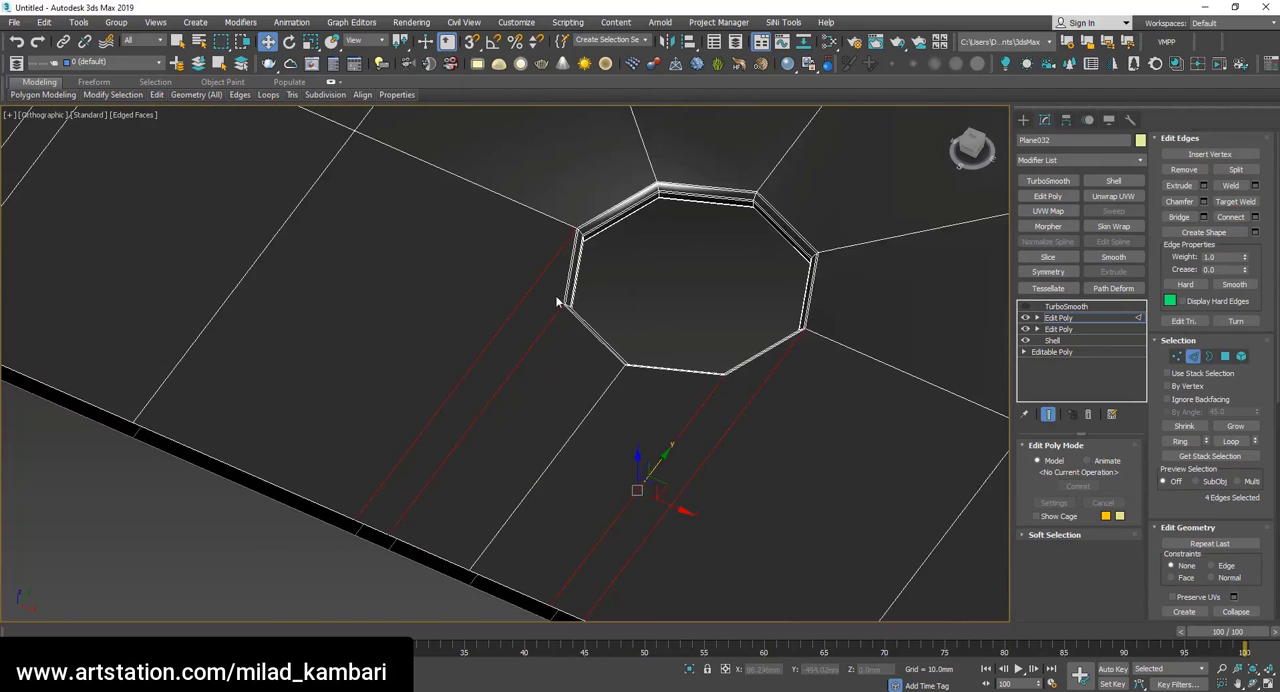
scroll(557, 301, up, 1)
middle_drag(559, 319, 593, 316)
scroll(593, 316, down, 6)
scroll(706, 379, up, 4)
ctrl+drag(768, 450, 661, 416)
ctrl+drag(574, 387, 497, 320)
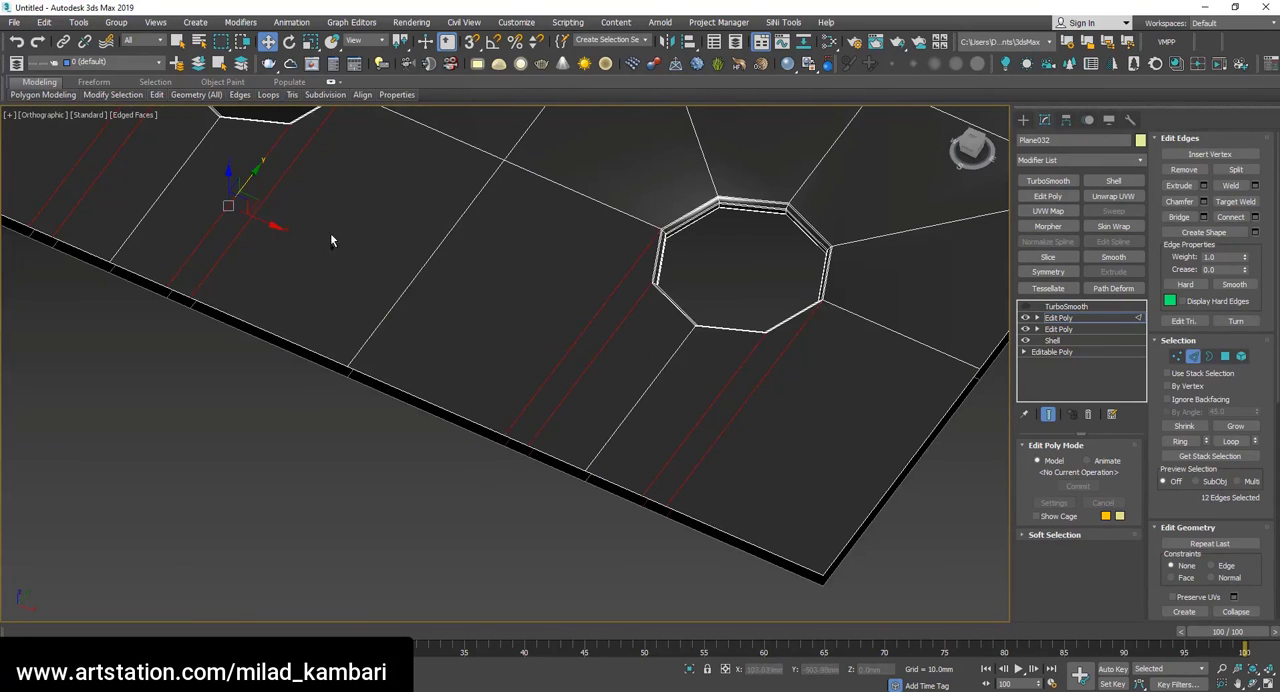
scroll(352, 304, down, 4)
scroll(597, 456, up, 5)
ctrl+drag(351, 320, 351, 322)
scroll(423, 335, down, 2)
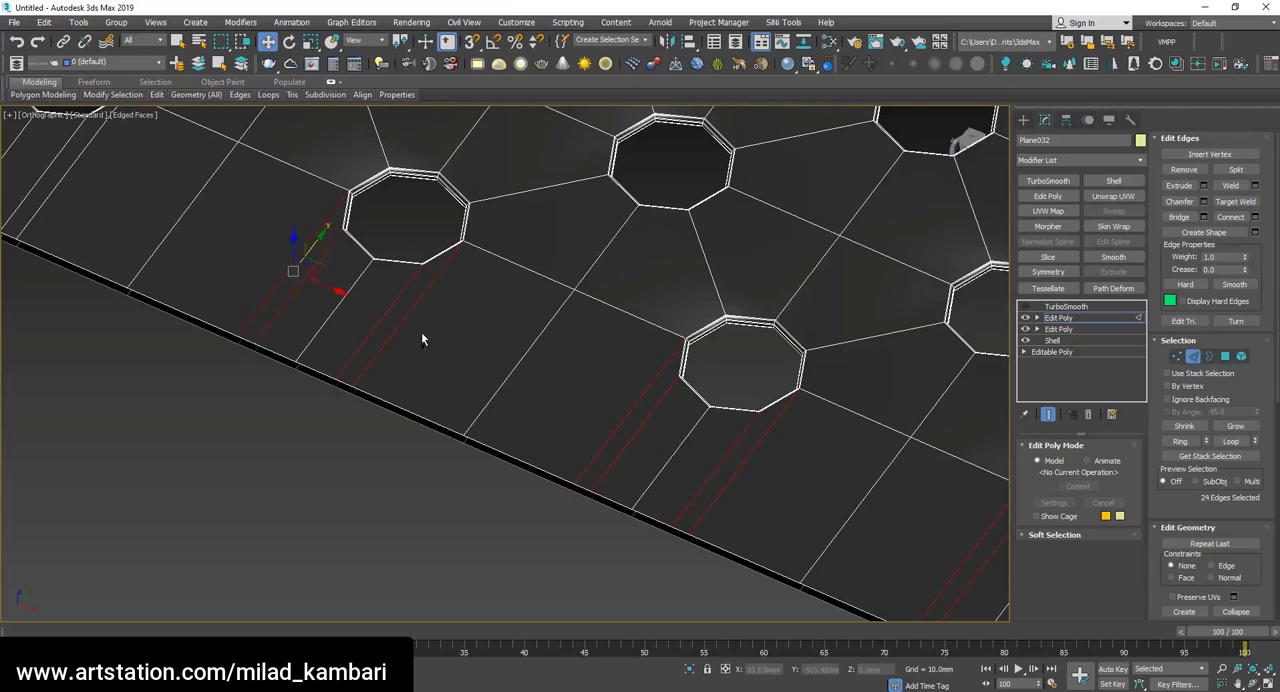
scroll(547, 413, down, 4)
scroll(431, 327, up, 5)
ctrl+drag(474, 397, 388, 357)
ctrl+drag(347, 338, 284, 315)
scroll(430, 328, down, 4)
scroll(330, 293, up, 4)
ctrl+drag(425, 368, 342, 342)
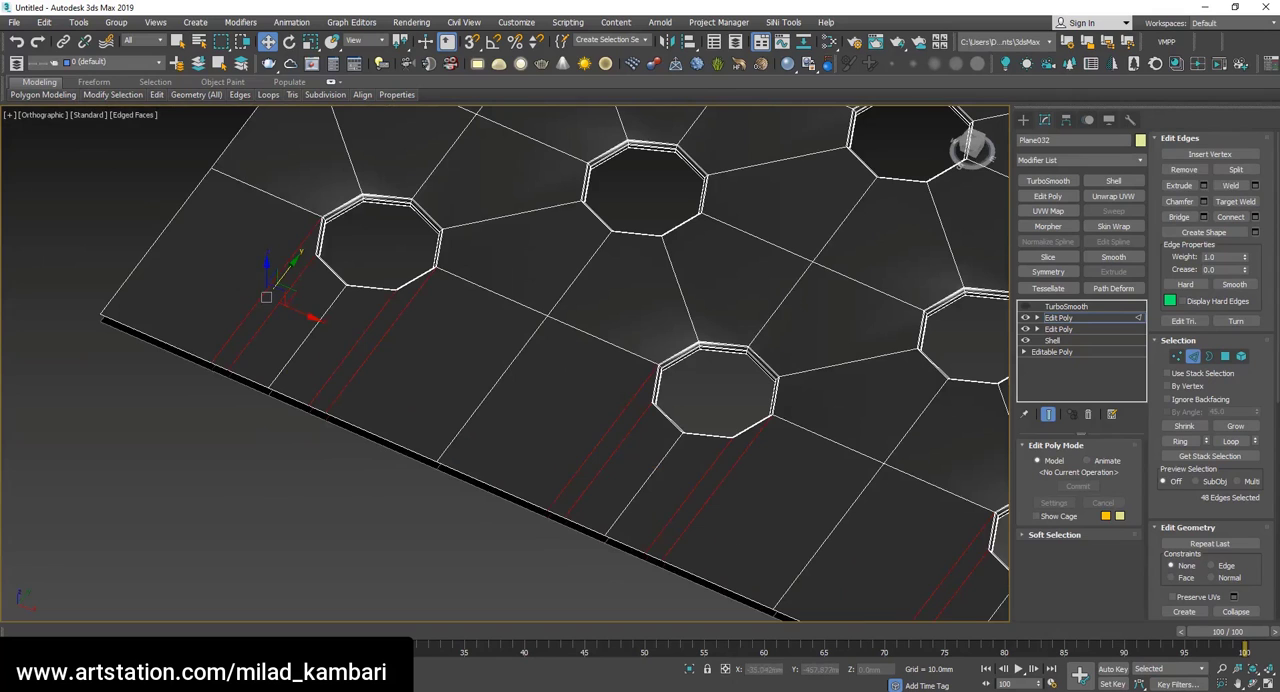
key(ctrl+BackSpace)
Select all vertices along the sheet's straight lower edge and move them about 9 mm up along Y to narrow the strip.
scroll(700, 440, up, 10)
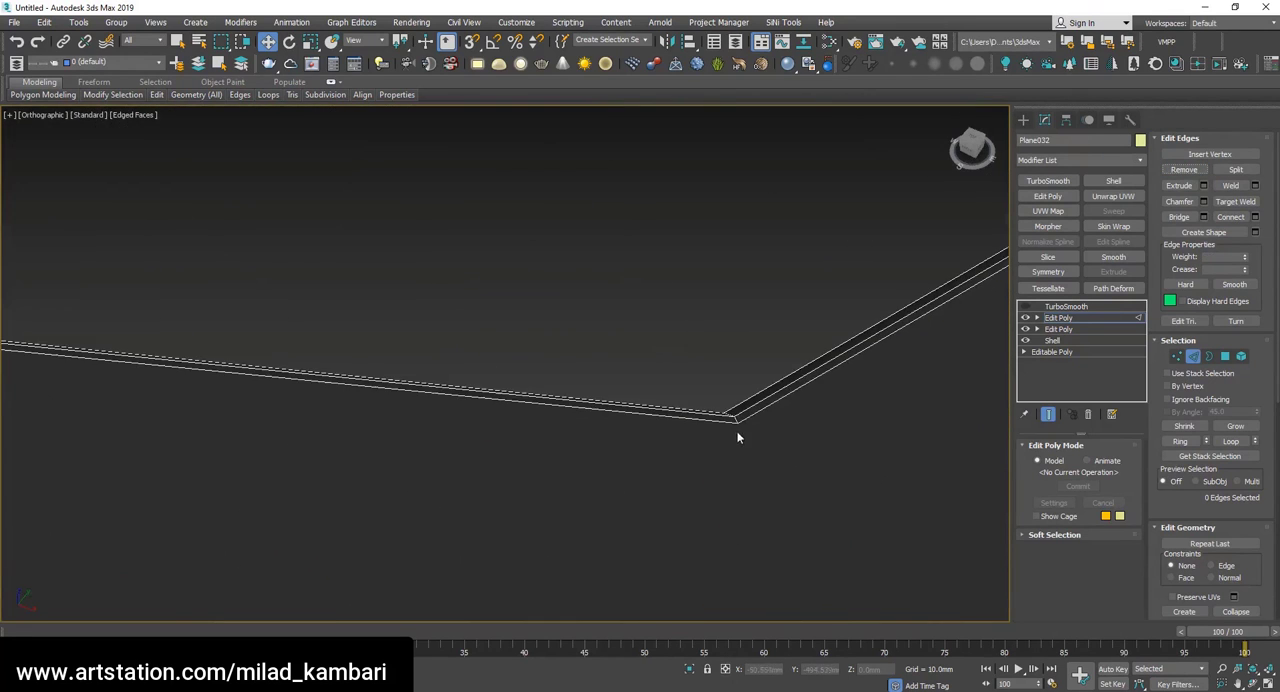
scroll(594, 347, down, 6)
key(t)
key(z)
scroll(547, 604, up, 5)
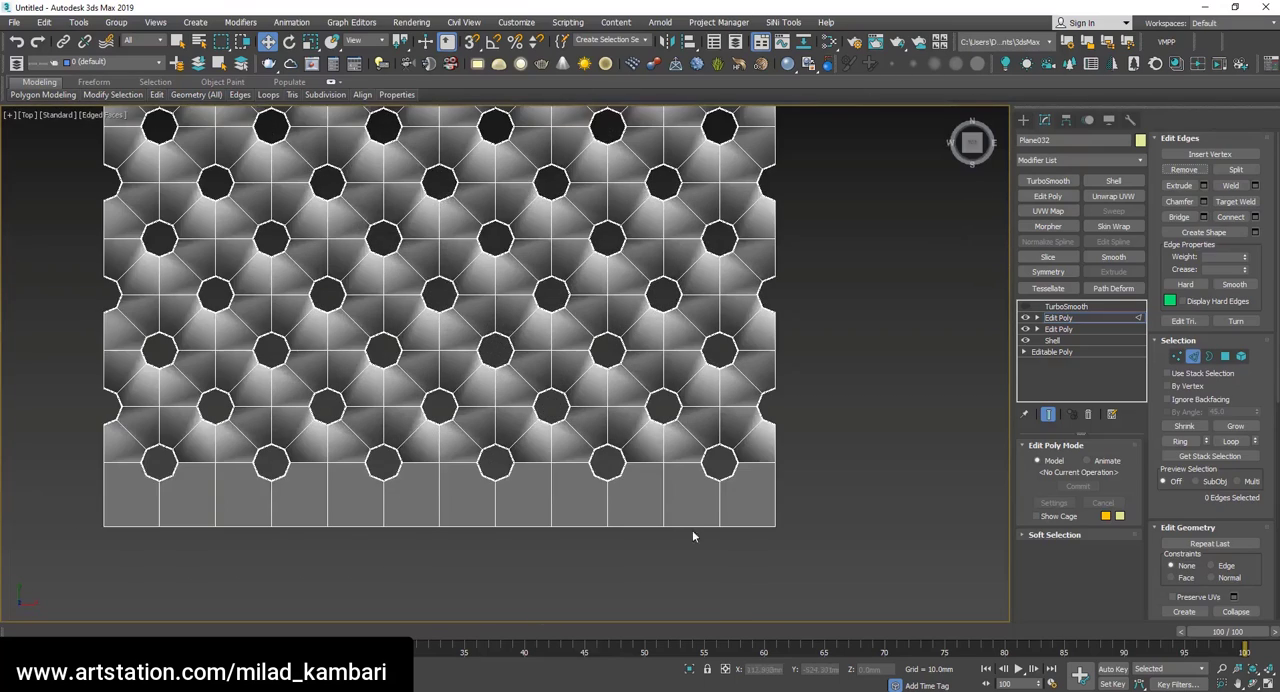
key(1)
drag(838, 542, 38, 495)
drag(437, 498, 437, 477)
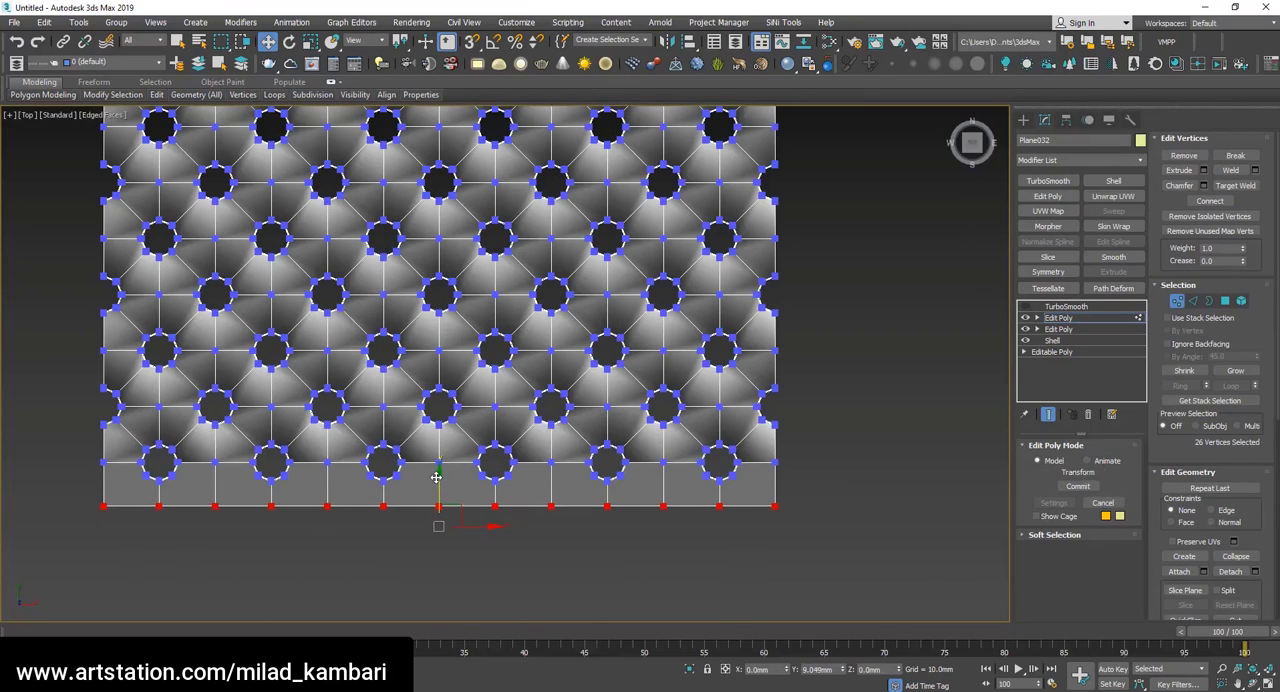
Switch to wireframe and connect one end-row hole's lower corner vertex diagonally to the nearest lower-edge vertex between the holes.
scroll(427, 489, up, 3)
click(464, 536)
scroll(356, 454, up, 4)
scroll(380, 370, down, 3)
scroll(480, 402, up, 2)
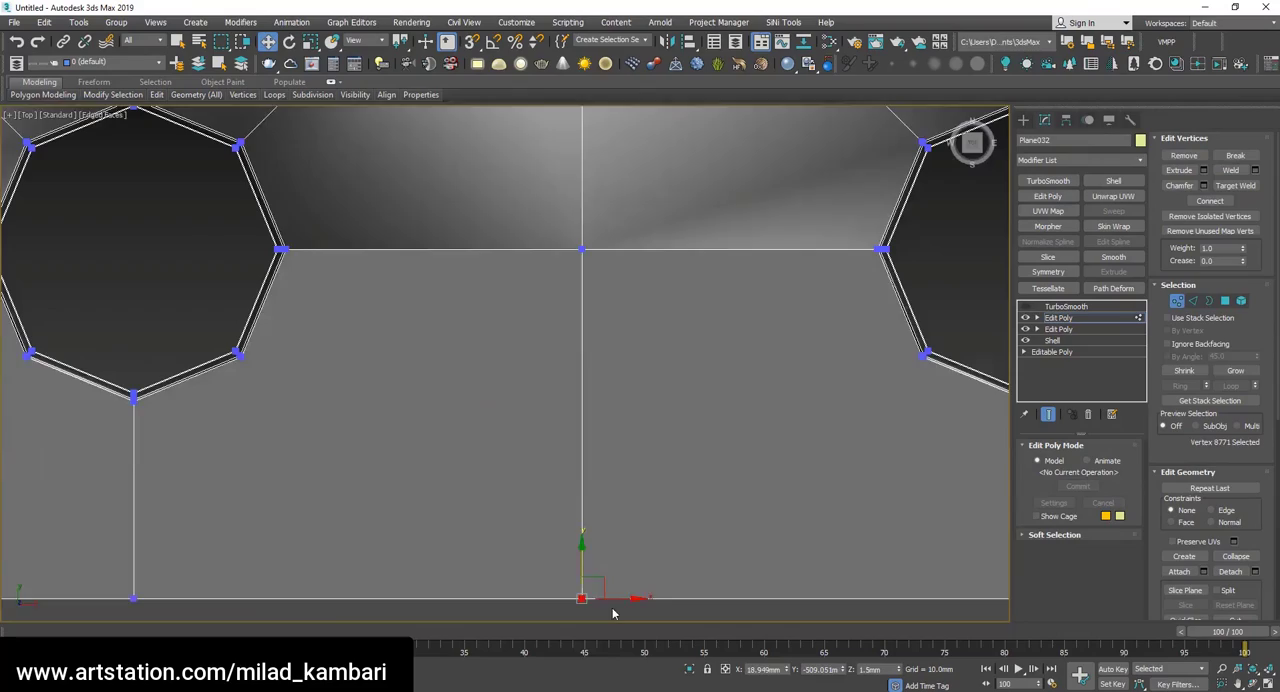
key(F3)
drag(613, 613, 241, 357)
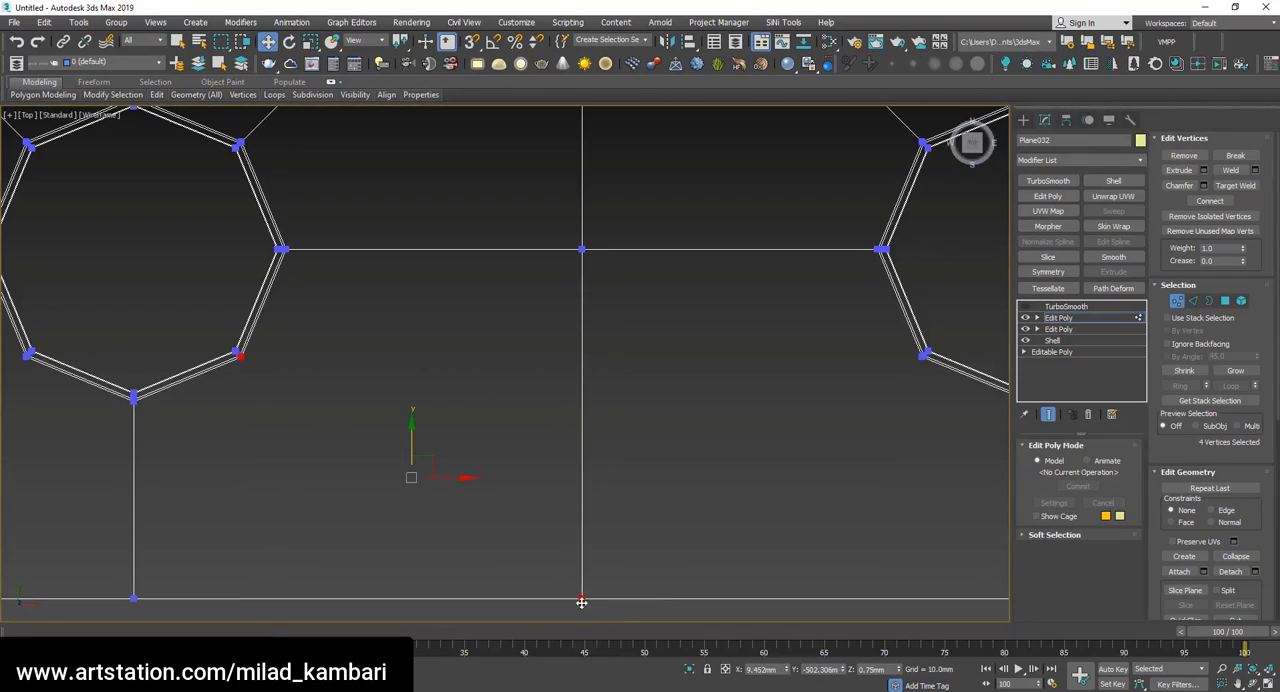
scroll(260, 360, down, 5)
key(e)
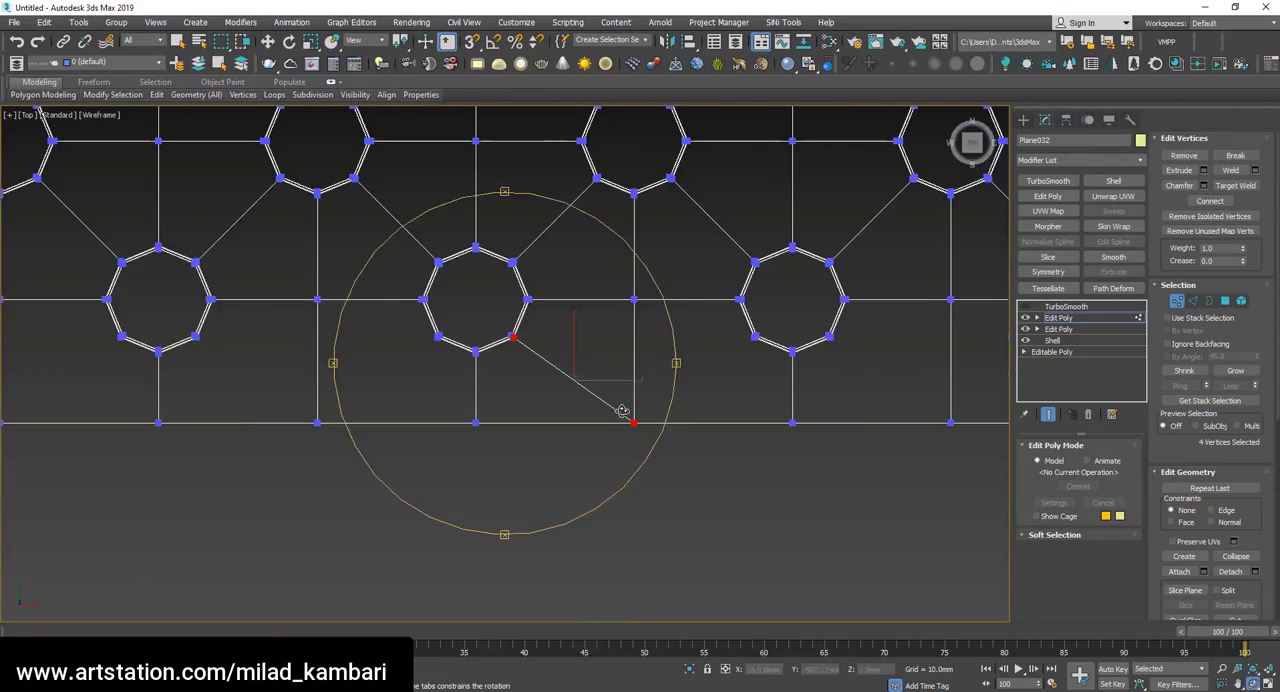
alt+middle_drag(560, 400, 582, 286)
drag(584, 287, 594, 366)
scroll(596, 364, up, 8)
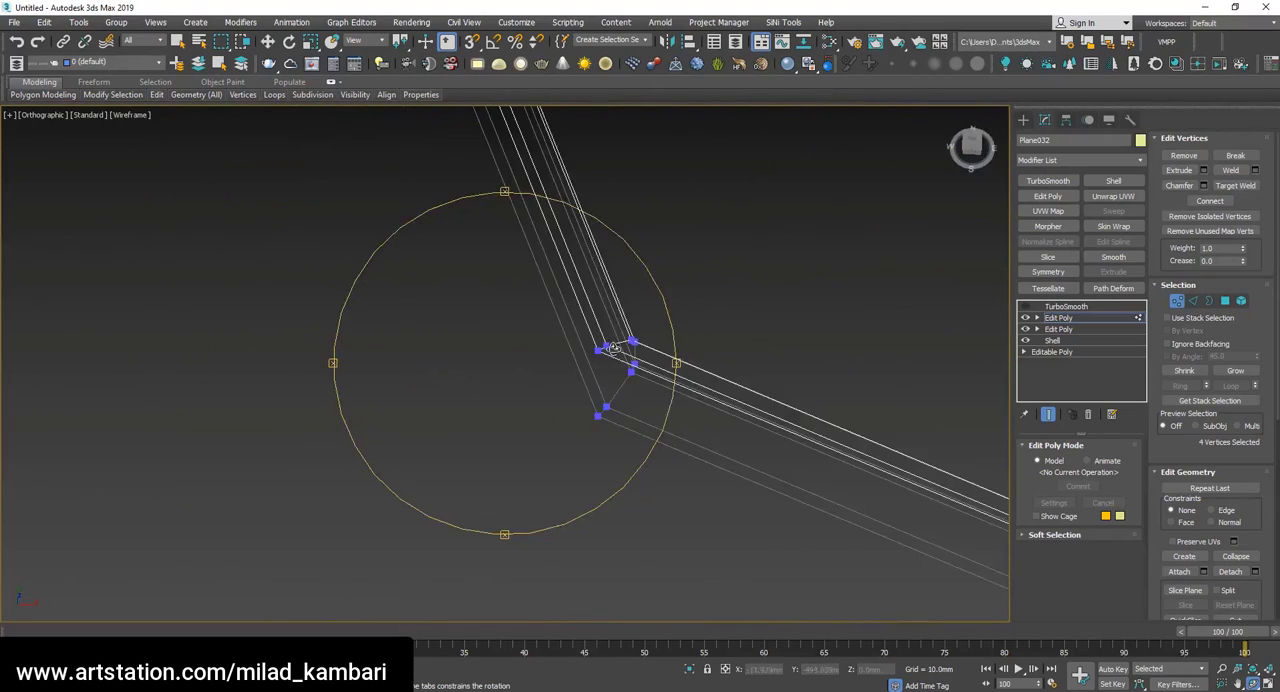
Connect the adjoining lower hole corners to the lower-edge vertices between them, including the vertices of all layers.
key(w)
scroll(720, 301, down, 4)
drag(720, 297, 331, 573)
click(1210, 201)
scroll(156, 411, down, 2)
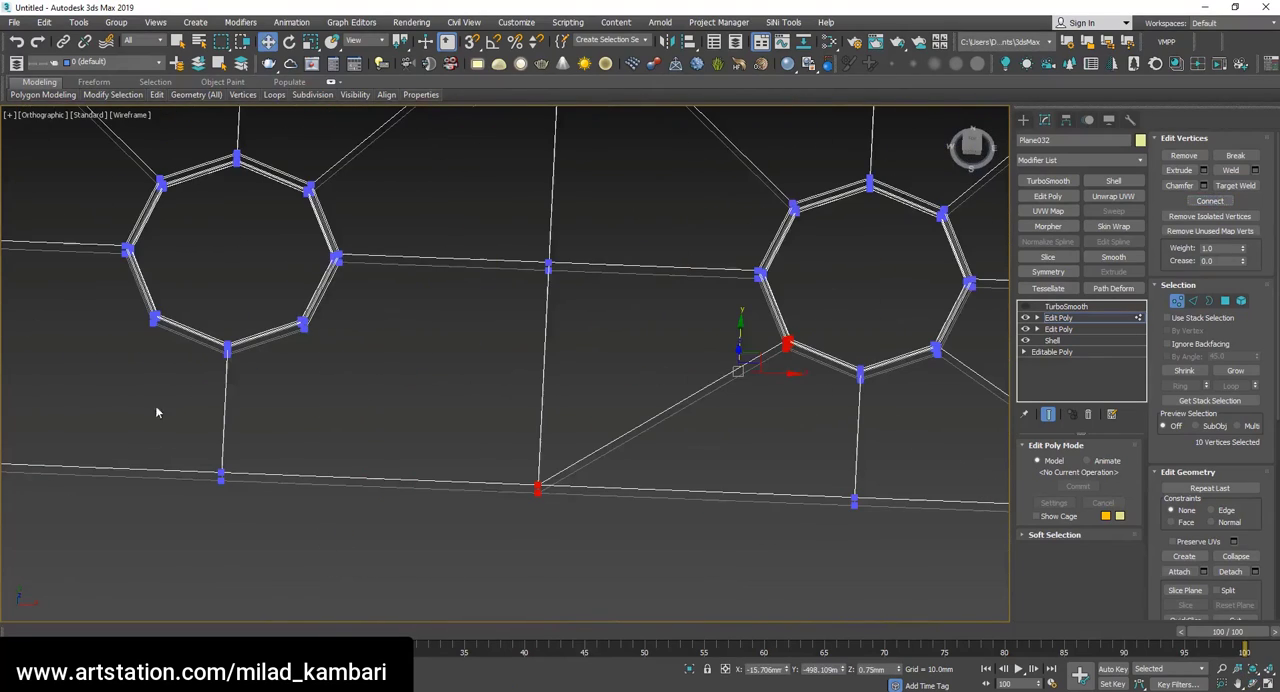
drag(284, 299, 284, 297)
click(1212, 201)
scroll(220, 468, down, 5)
Select the remaining lower corner vertices of the end-row holes with their nearest lower-edge vertices and connect them diagonally.
key(t)
key(z)
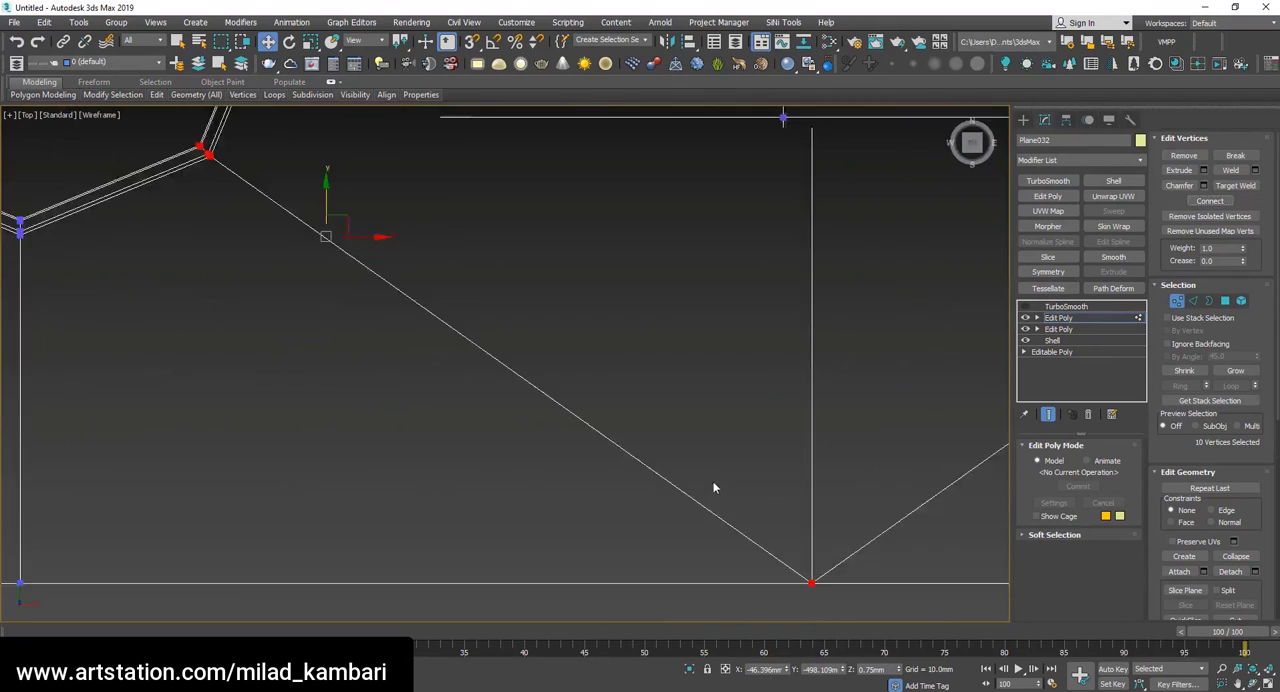
scroll(645, 460, down, 12)
scroll(940, 468, up, 2)
drag(946, 472, 288, 444)
drag(574, 448, 887, 431)
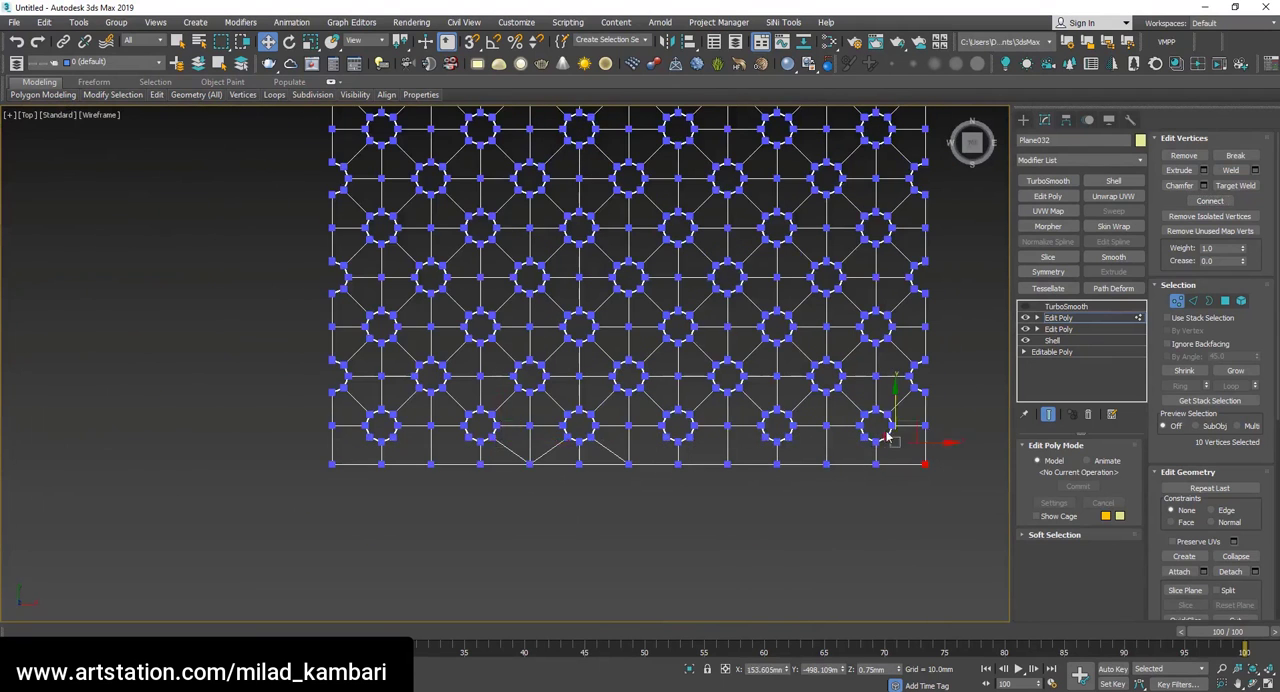
scroll(877, 461, up, 5)
ctrl+drag(854, 494, 710, 386)
ctrl+drag(677, 493, 618, 382)
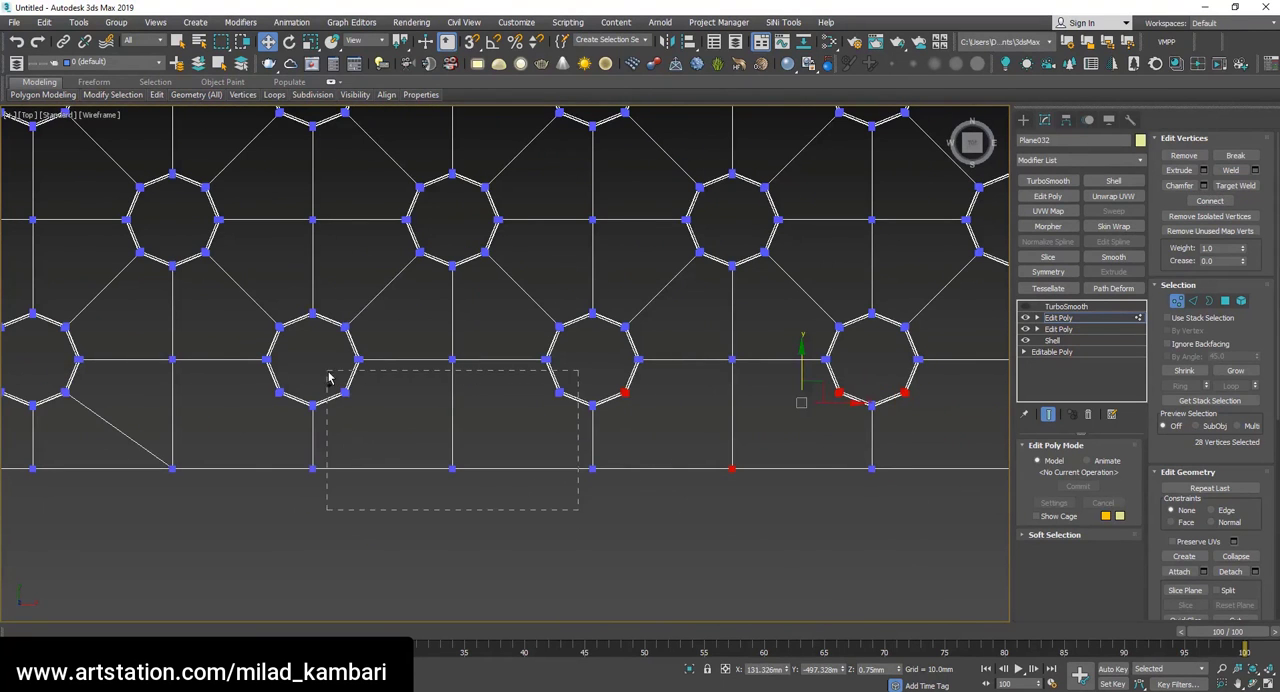
ctrl+drag(578, 510, 328, 378)
middle_drag(580, 436, 673, 448)
ctrl+drag(481, 397, 481, 397)
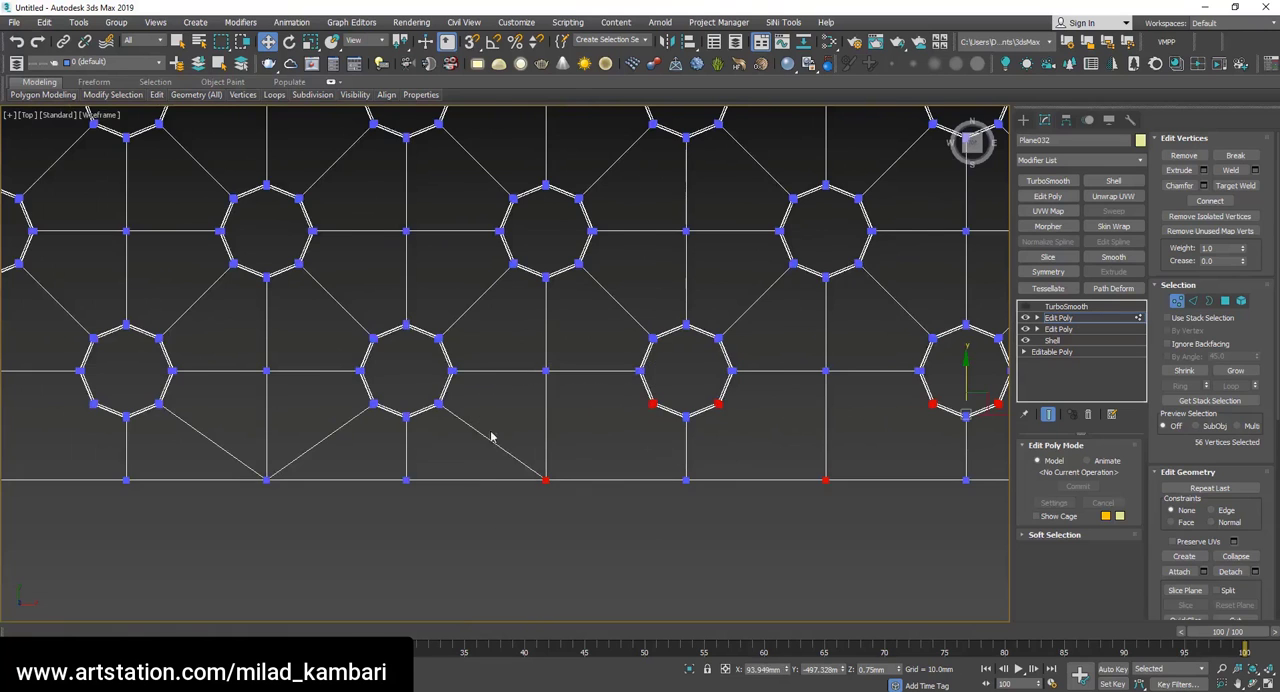
middle_drag(374, 519, 498, 519)
middle_drag(146, 430, 267, 439)
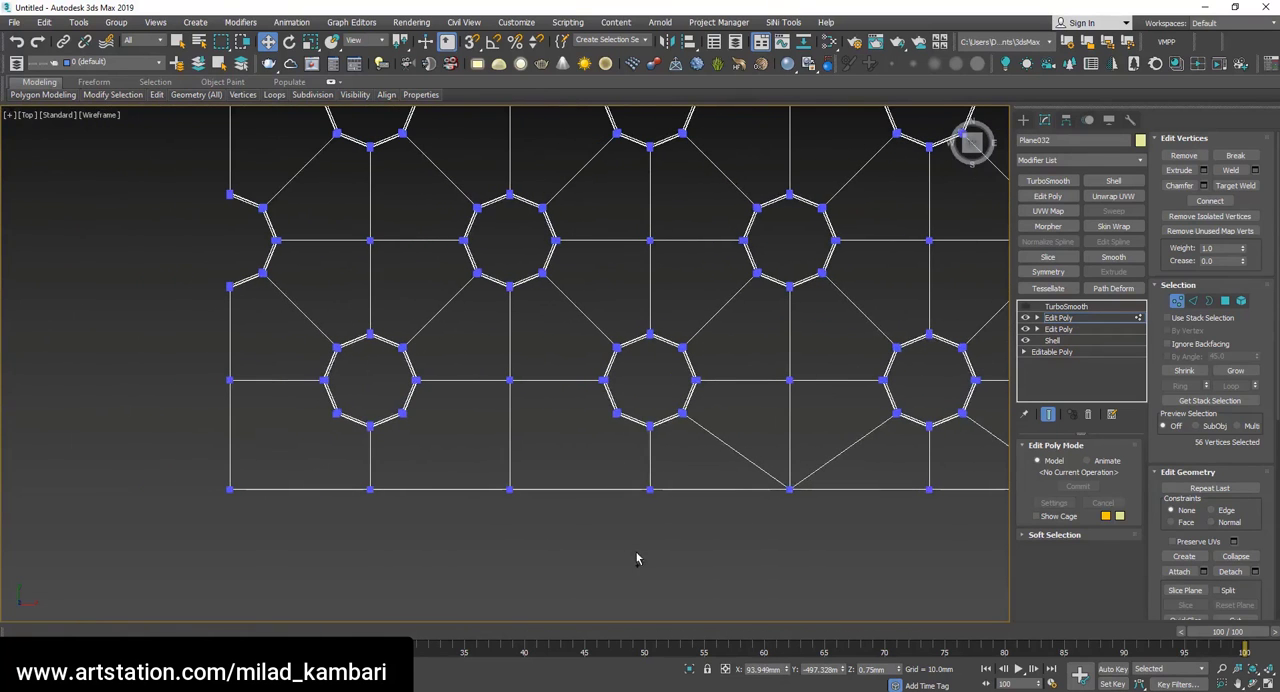
ctrl+drag(390, 404, 390, 402)
click(1210, 202)
Select only the edges along the sheet's straight lower end and extend them downward along Y into another strip of faces.
scroll(383, 362, down, 4)
scroll(634, 398, up, 2)
key(3)
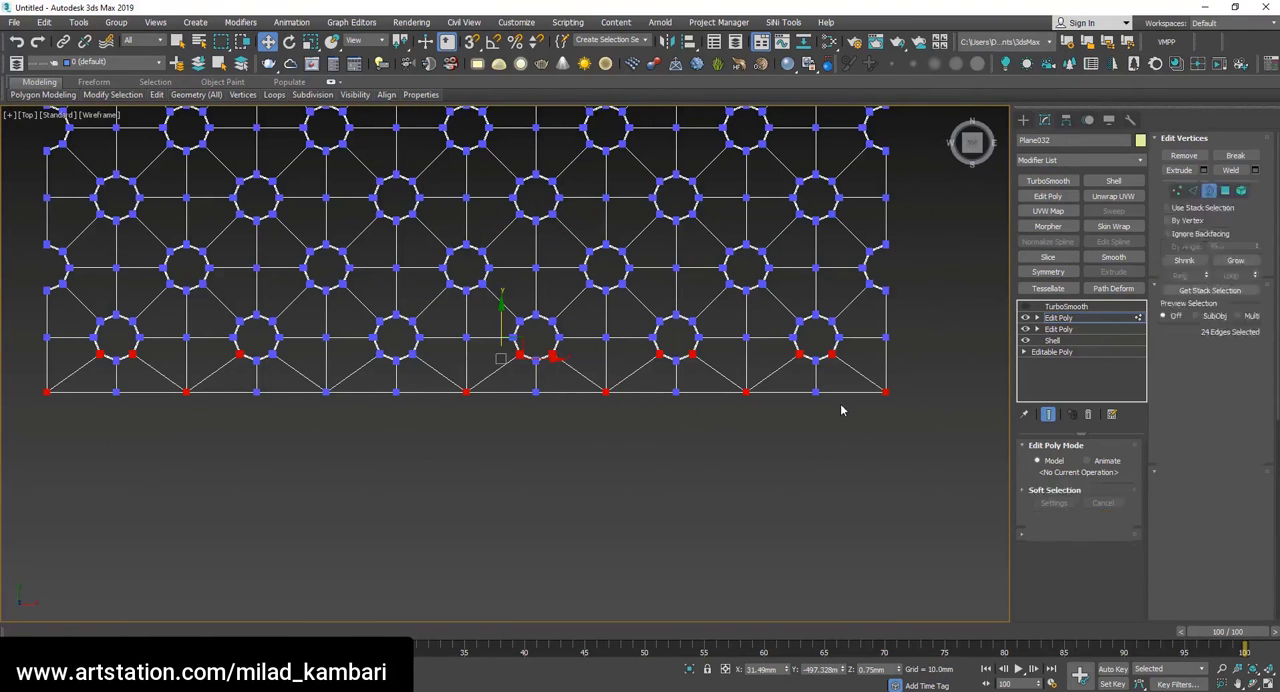
key(2)
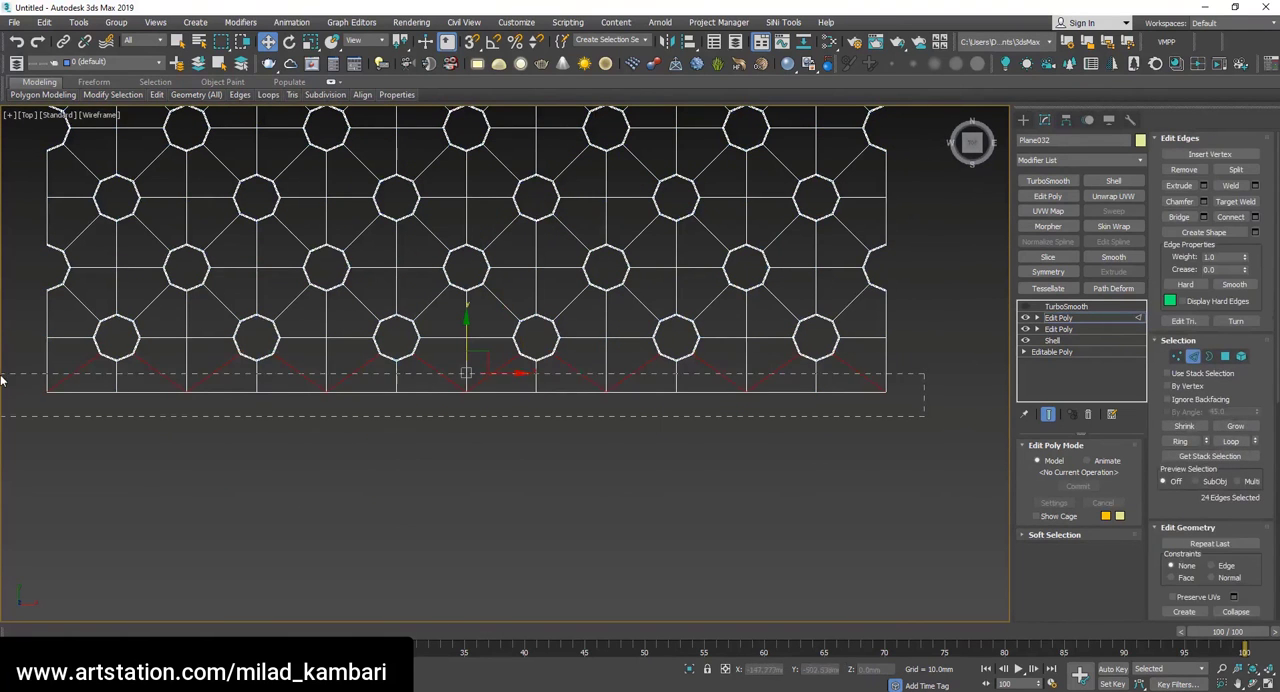
ctrl+drag(2, 379, 1, 374)
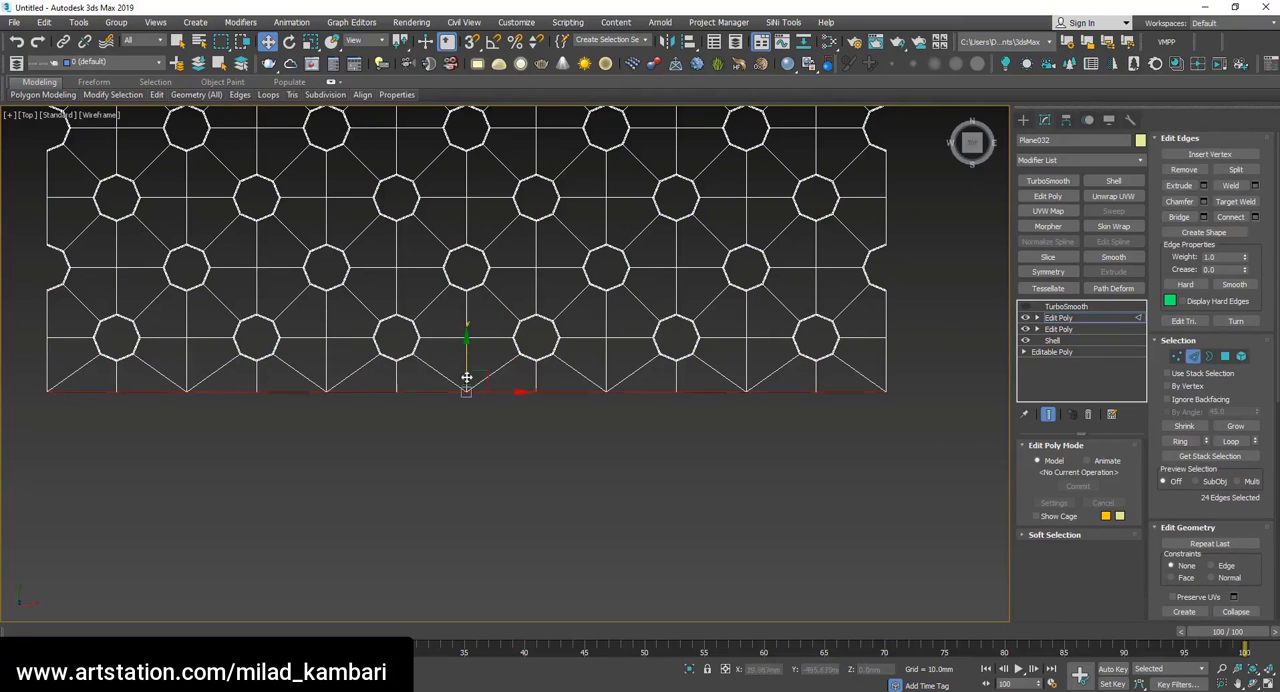
shift+drag(466, 378, 461, 410)
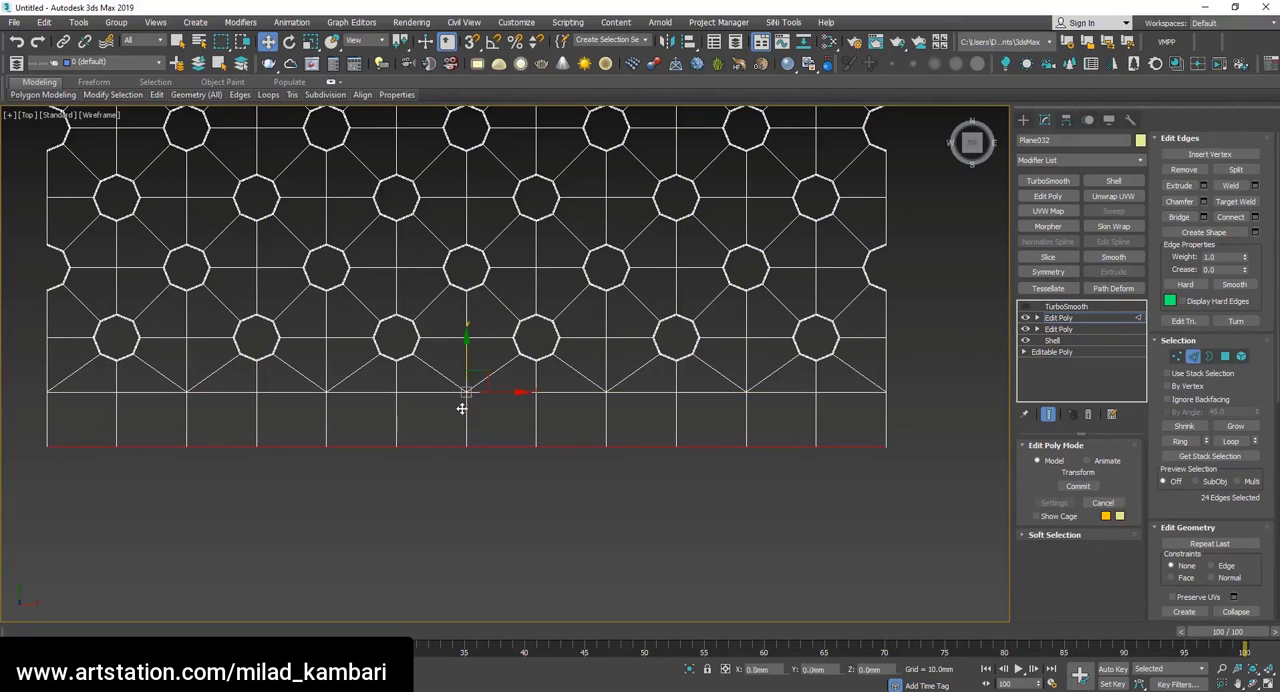
scroll(742, 402, down, 6)
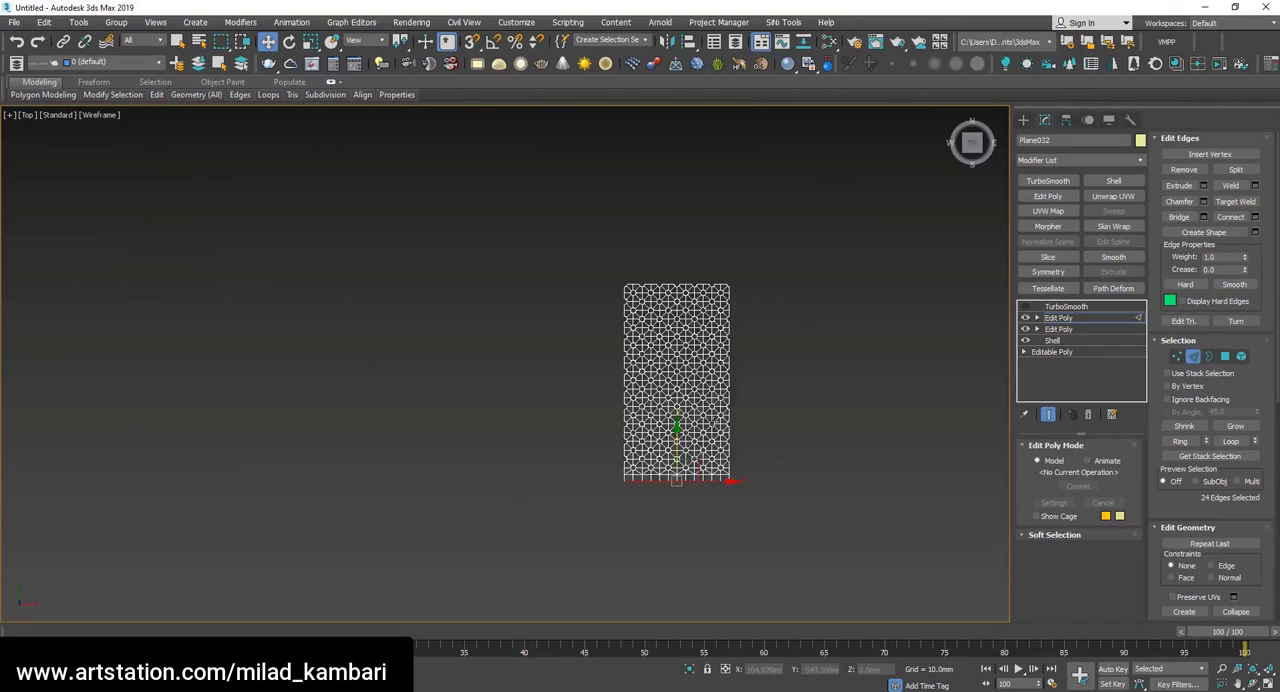
scroll(688, 540, up, 4)
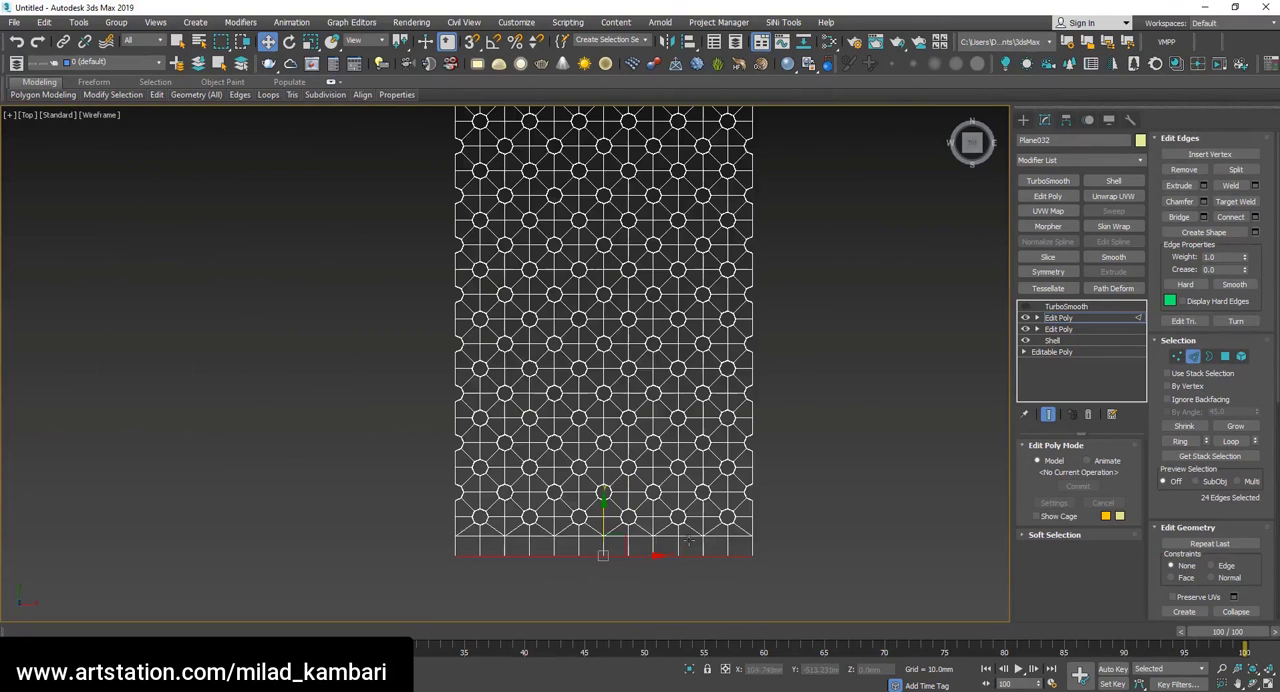
scroll(691, 547, down, 5)
scroll(686, 425, up, 5)
scroll(642, 273, down, 4)
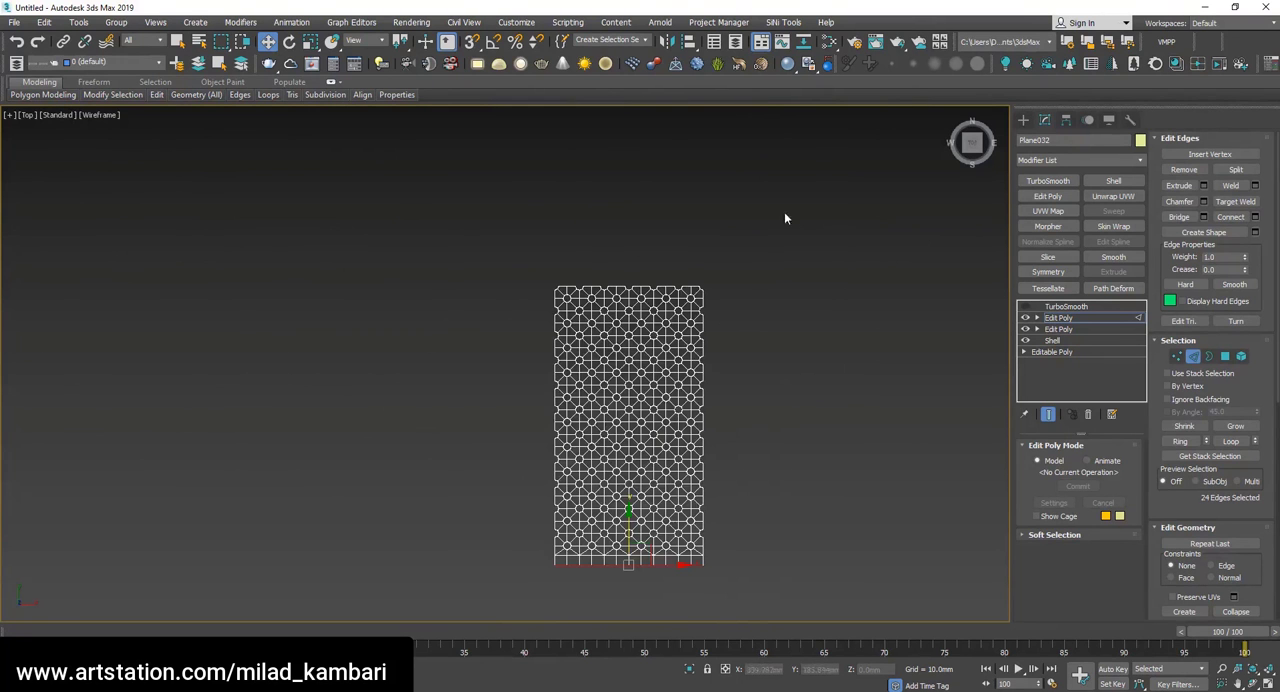
drag(430, 410, 430, 410)
scroll(675, 410, up, 5)
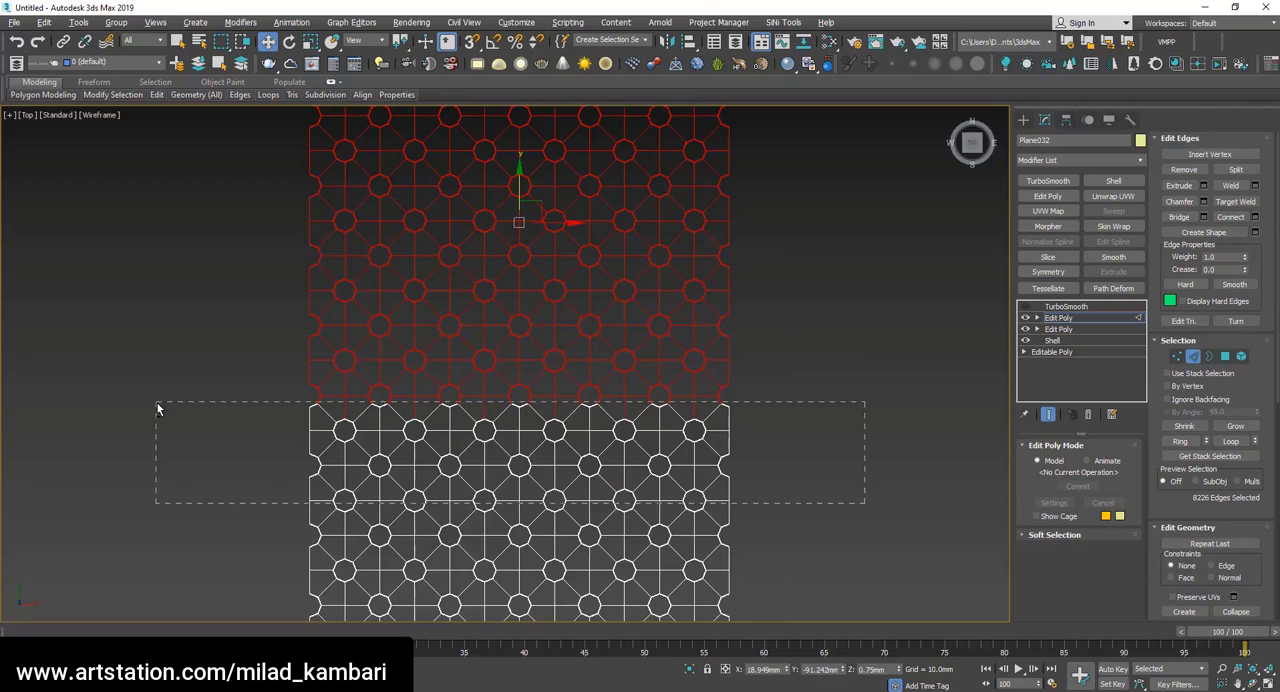
alt+drag(157, 403, 157, 403)
scroll(331, 371, up, 5)
scroll(254, 289, down, 2)
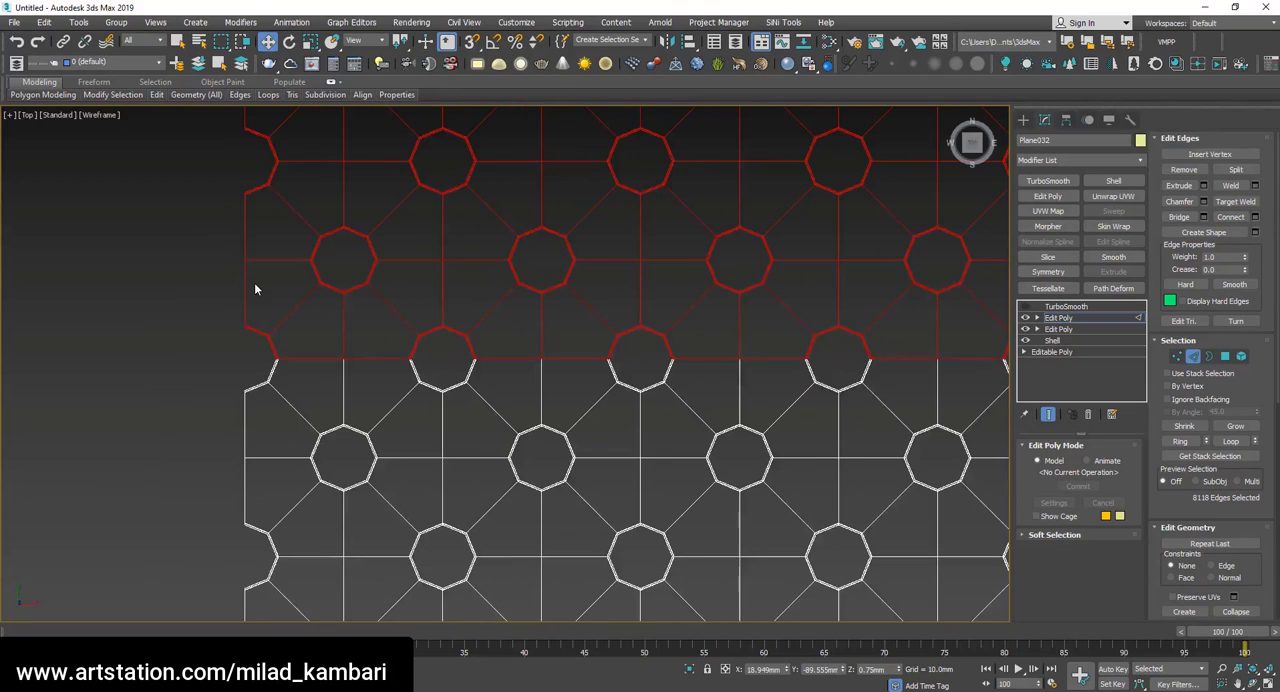
scroll(255, 289, down, 3)
drag(651, 386, 140, 346)
Select all vertices in the sheet's upper half, down to just above a hole row's centerline, and delete them.
key(1)
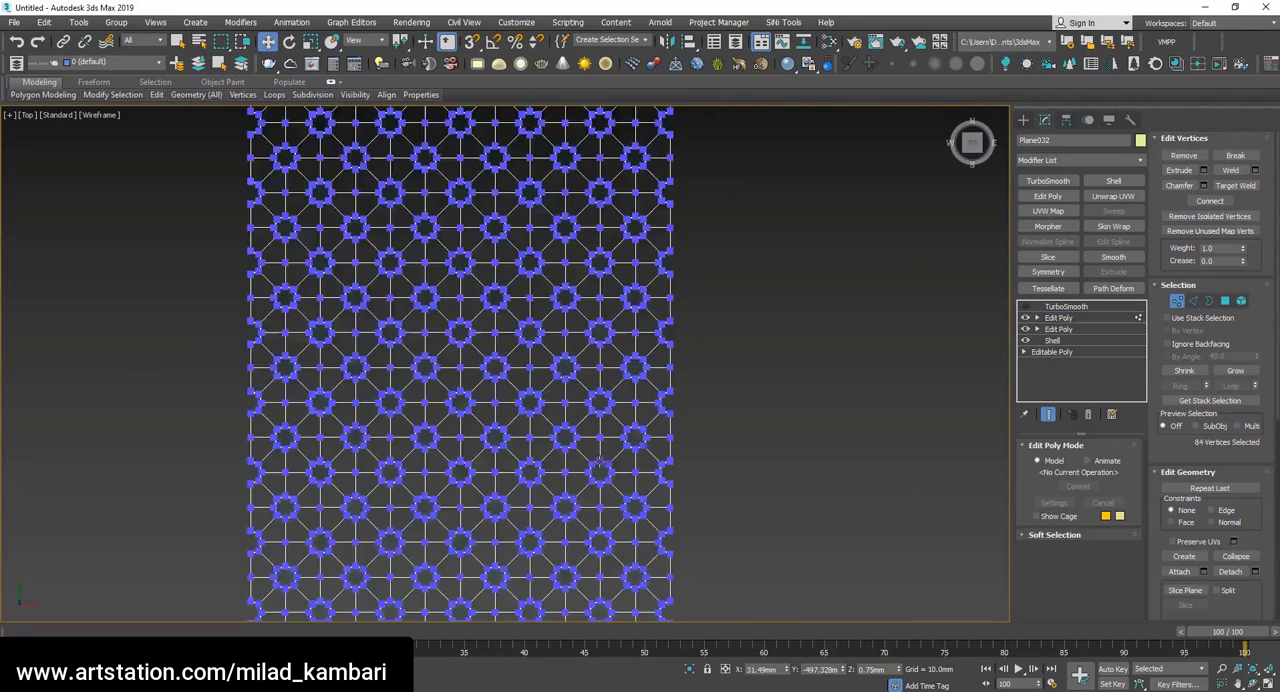
scroll(620, 455, down, 3)
drag(691, 191, 371, 406)
scroll(371, 406, up, 5)
middle_drag(628, 411, 344, 400)
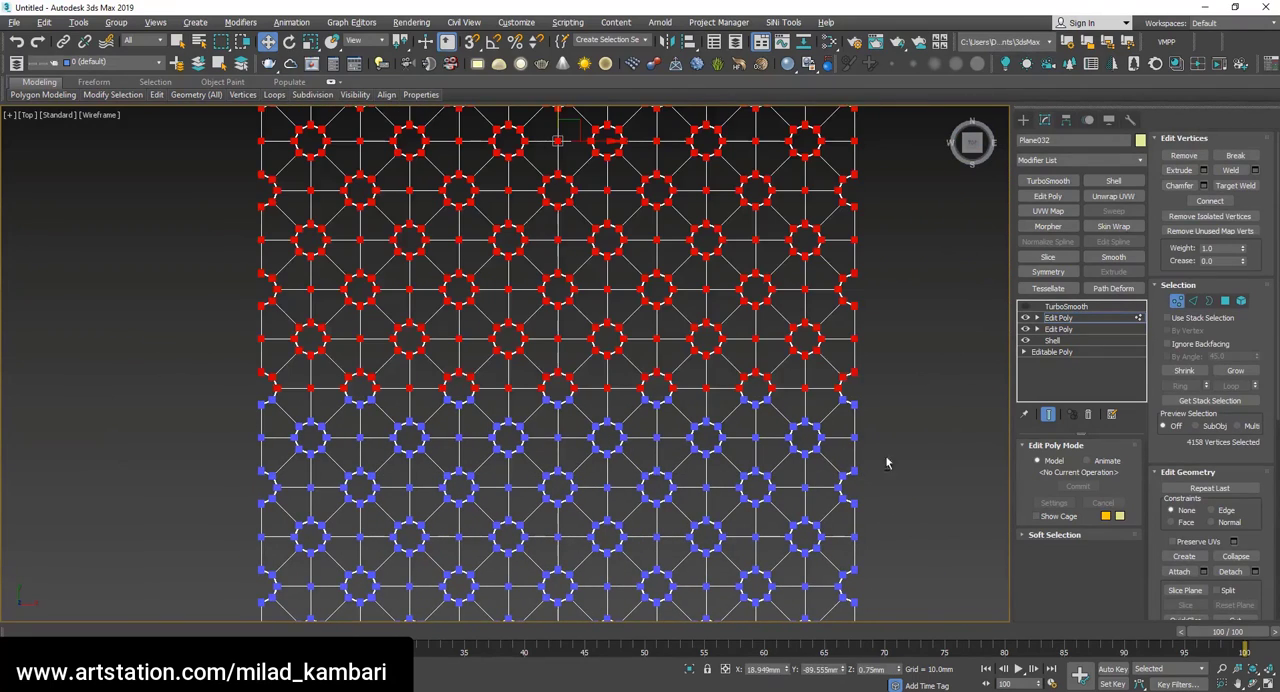
drag(935, 455, 129, 382)
key(Delete)
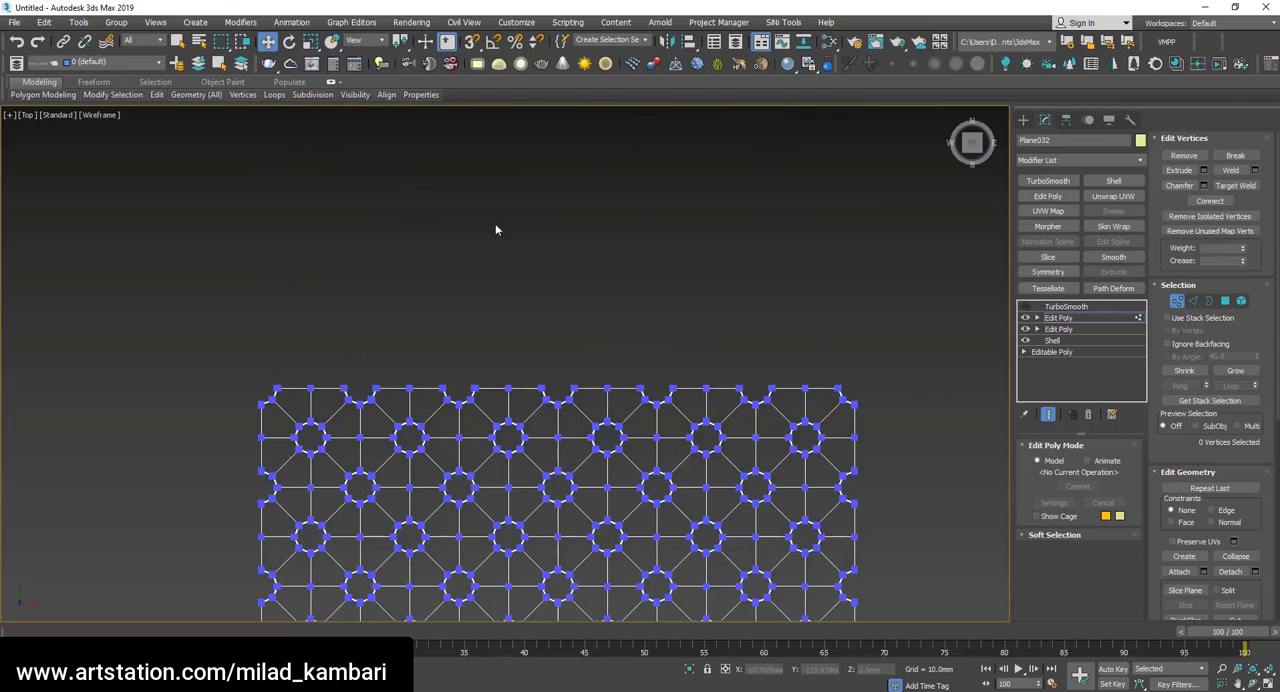
Leave sub-object editing and center the remaining half sheet's pivot on the object.
scroll(718, 209, down, 5)
click(1083, 320)
scroll(778, 442, up, 2)
click(665, 402)
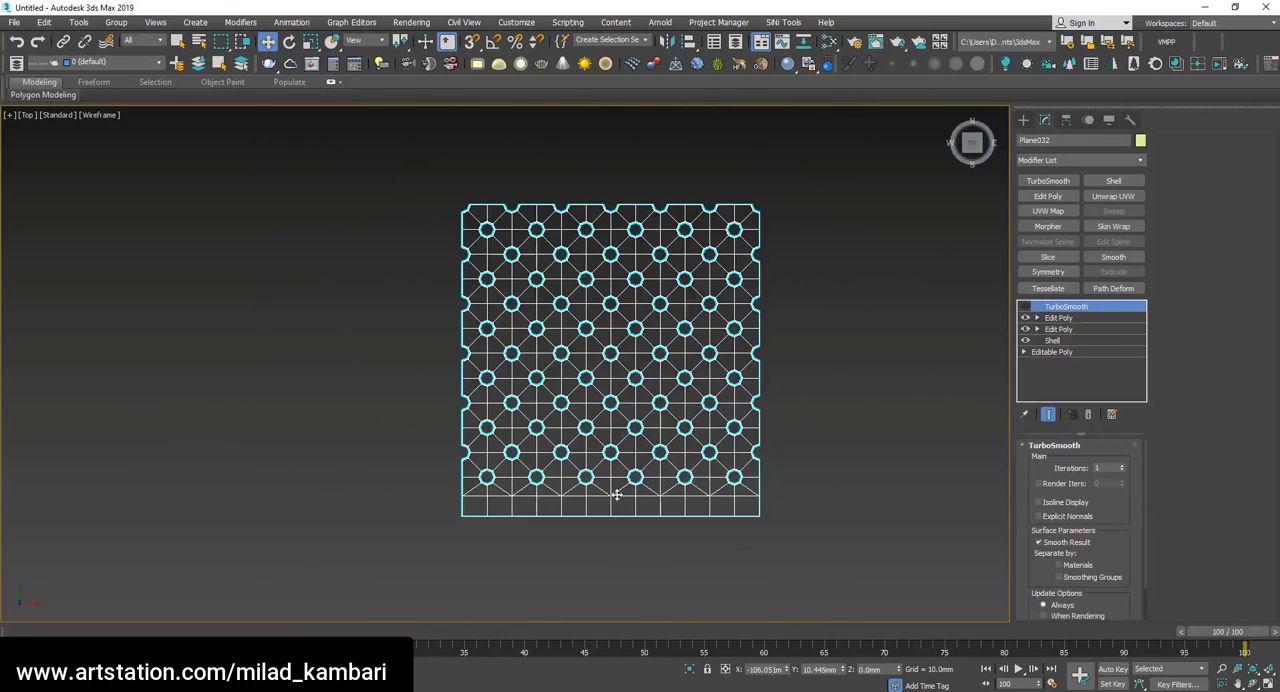
scroll(622, 575, down, 4)
click(1066, 121)
click(1078, 213)
click(1070, 283)
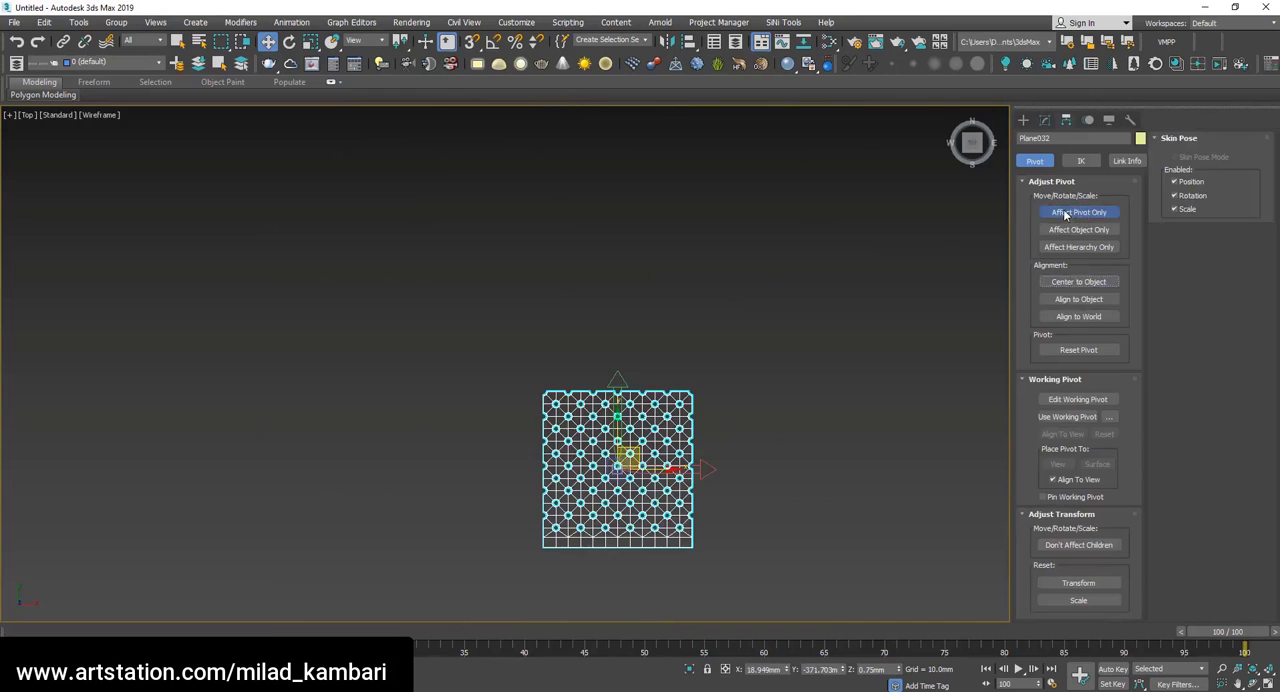
click(1067, 213)
Copy the half sheet upward along Y and mirror the copy about the Y axis with No Clone.
mouse_move(617, 432)
shift+mouse_down()
mouse_move(617, 239)
mouse_move(804, 224)
shift+mouse_up()
click(649, 409)
click(664, 41)
click(806, 295)
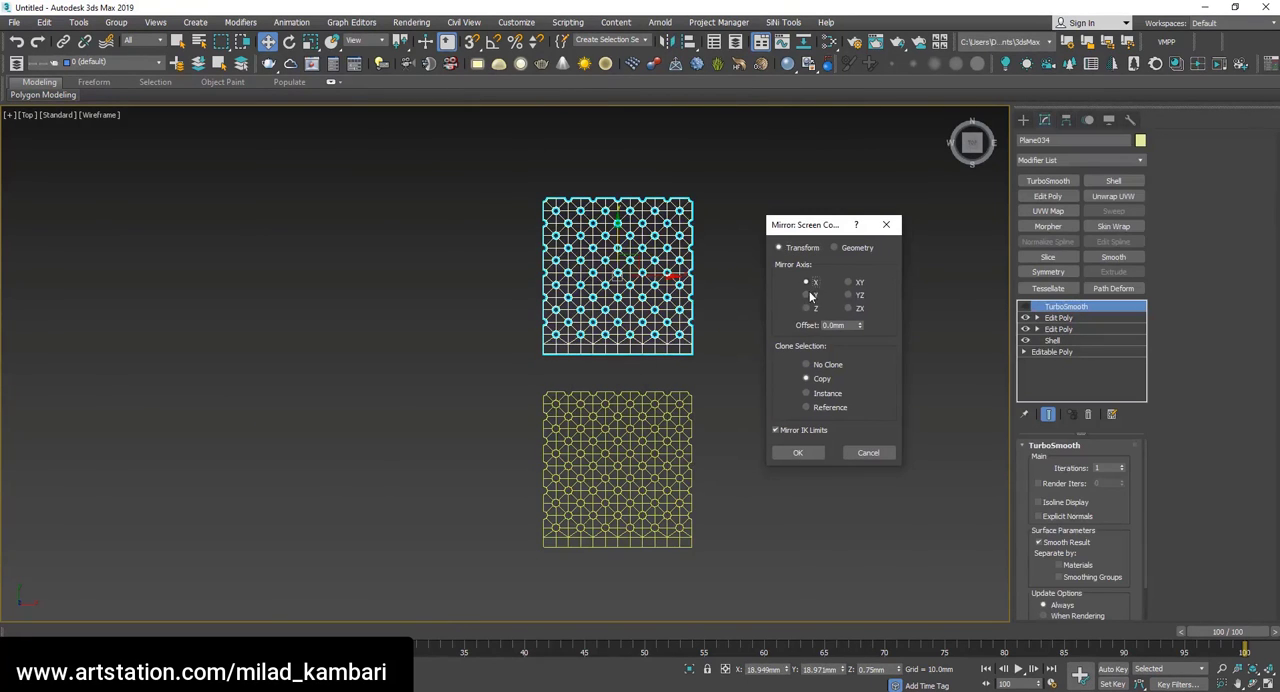
click(816, 366)
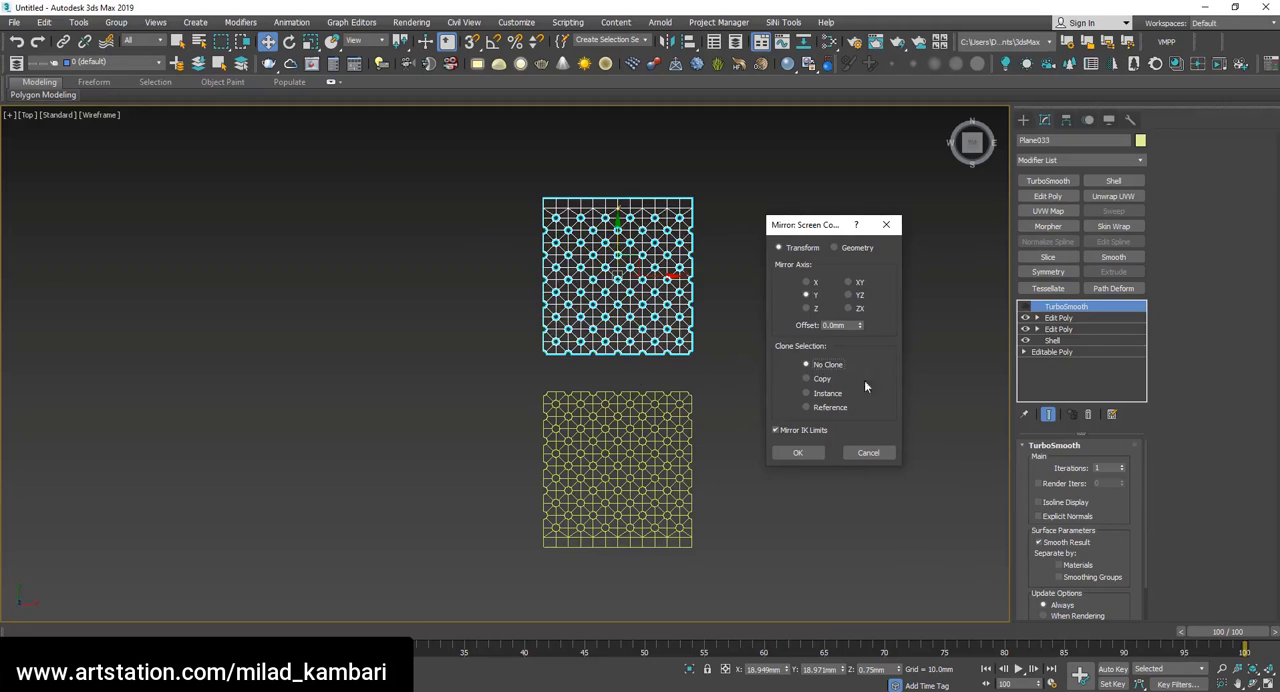
click(795, 452)
Move the mirrored copy down with snapping so its cut hole row meets the original half's upper edge.
scroll(654, 297, up, 8)
middle_drag(680, 291, 726, 508)
scroll(702, 507, up, 10)
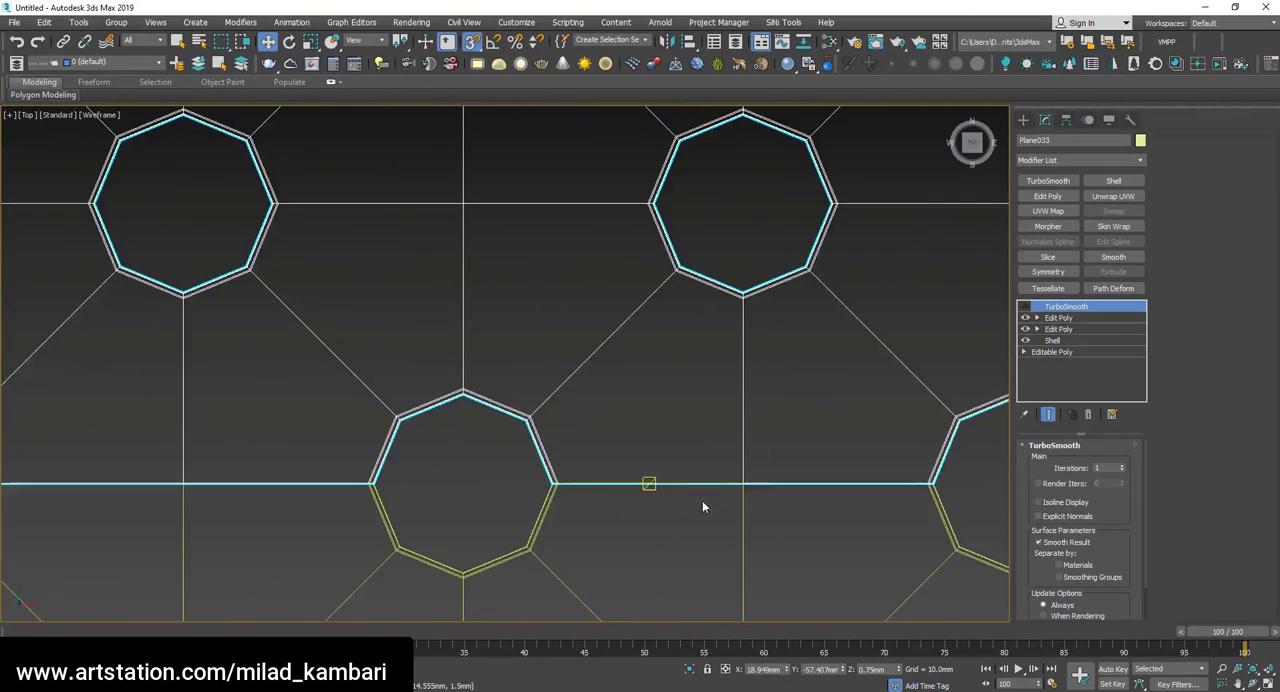
click(702, 507)
scroll(702, 507, down, 15)
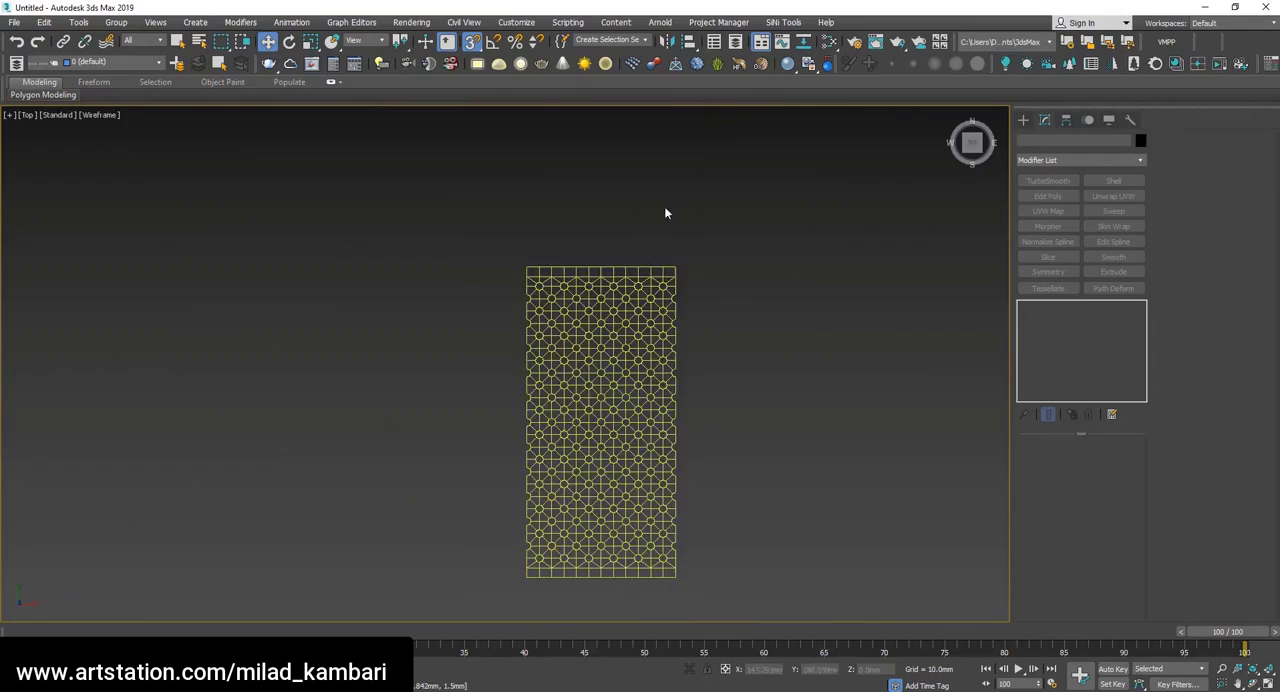
scroll(729, 408, up, 5)
scroll(717, 486, down, 5)
Attach the mirrored upper half to the lower half in its topmost Edit Poly modifier.
click(712, 487)
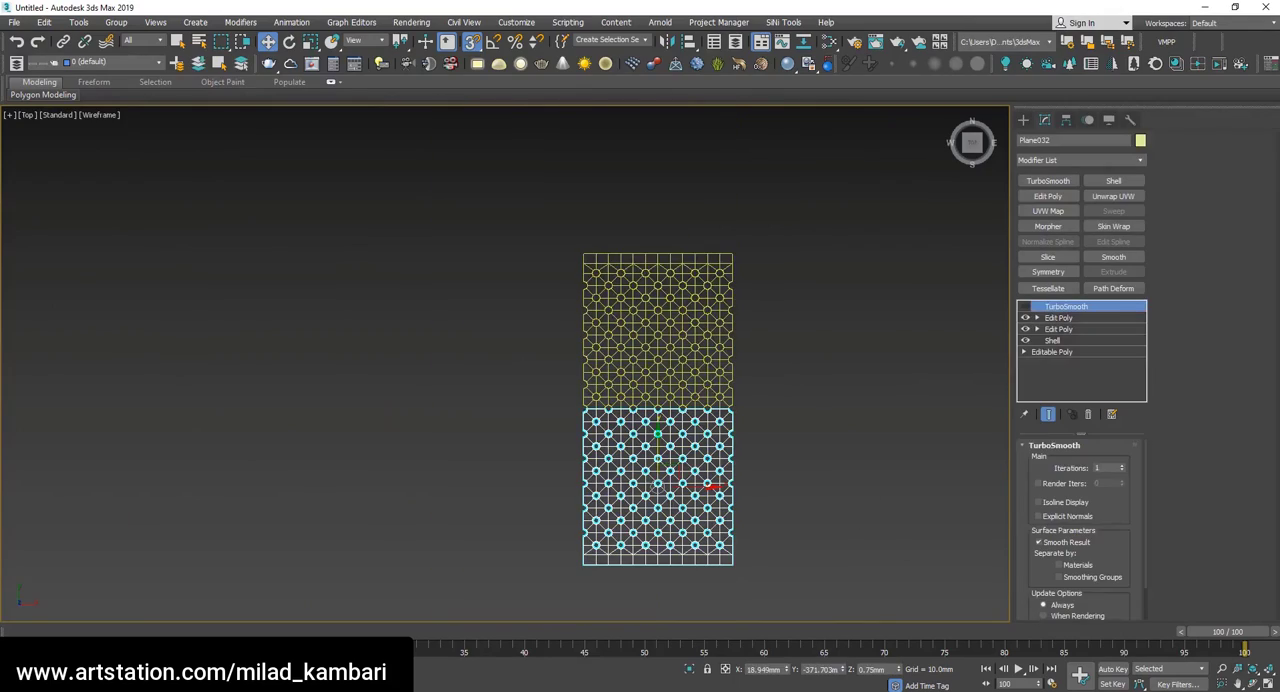
click(1252, 685)
drag(520, 425, 429, 317)
scroll(729, 412, up, 5)
middle_drag(814, 523, 538, 298)
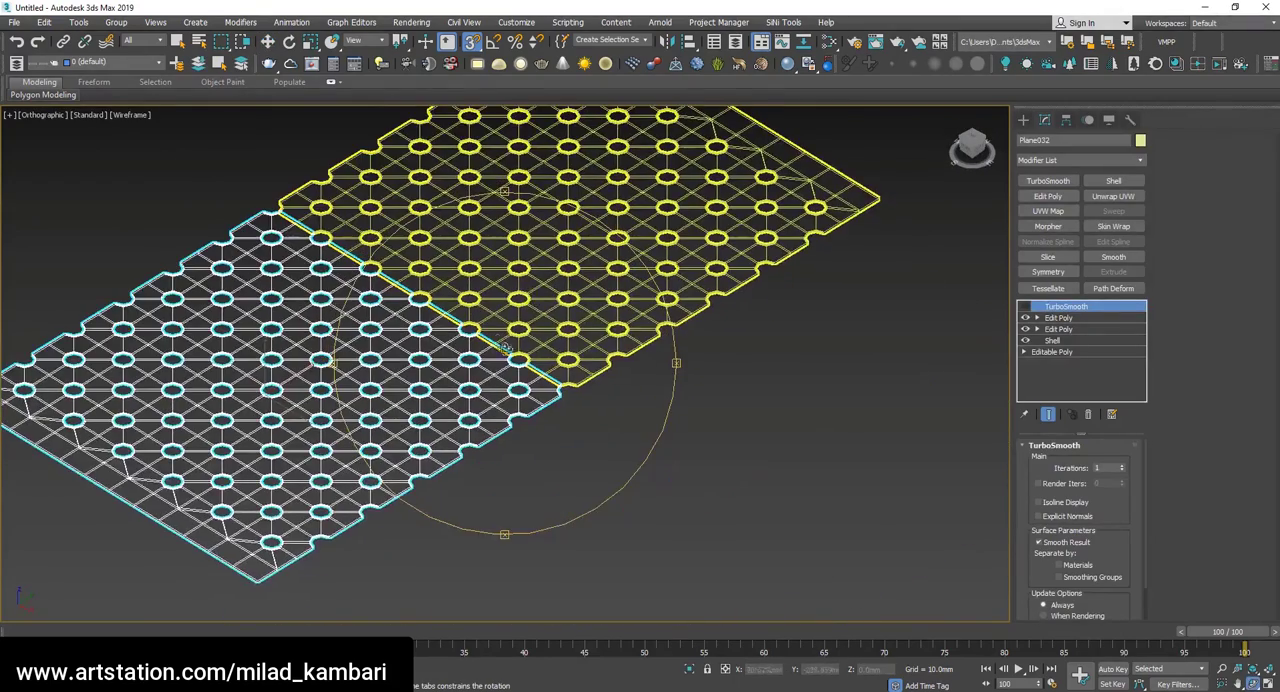
scroll(508, 350, up, 4)
key(w)
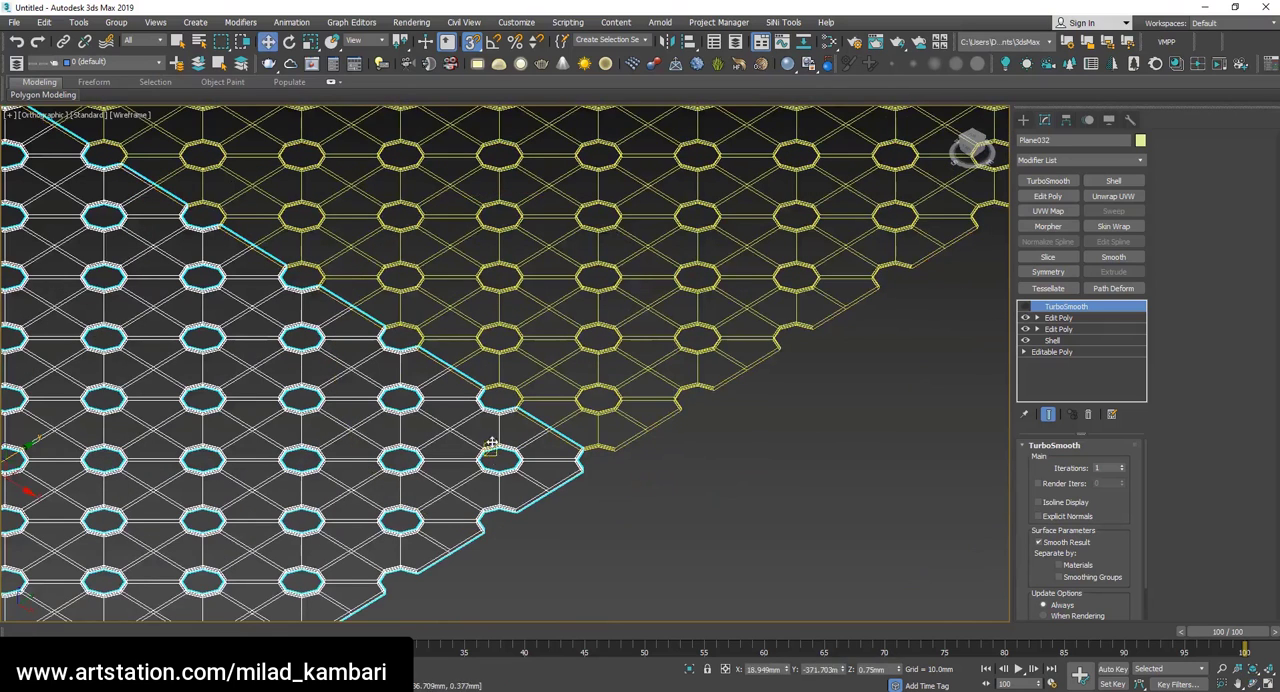
click(1080, 318)
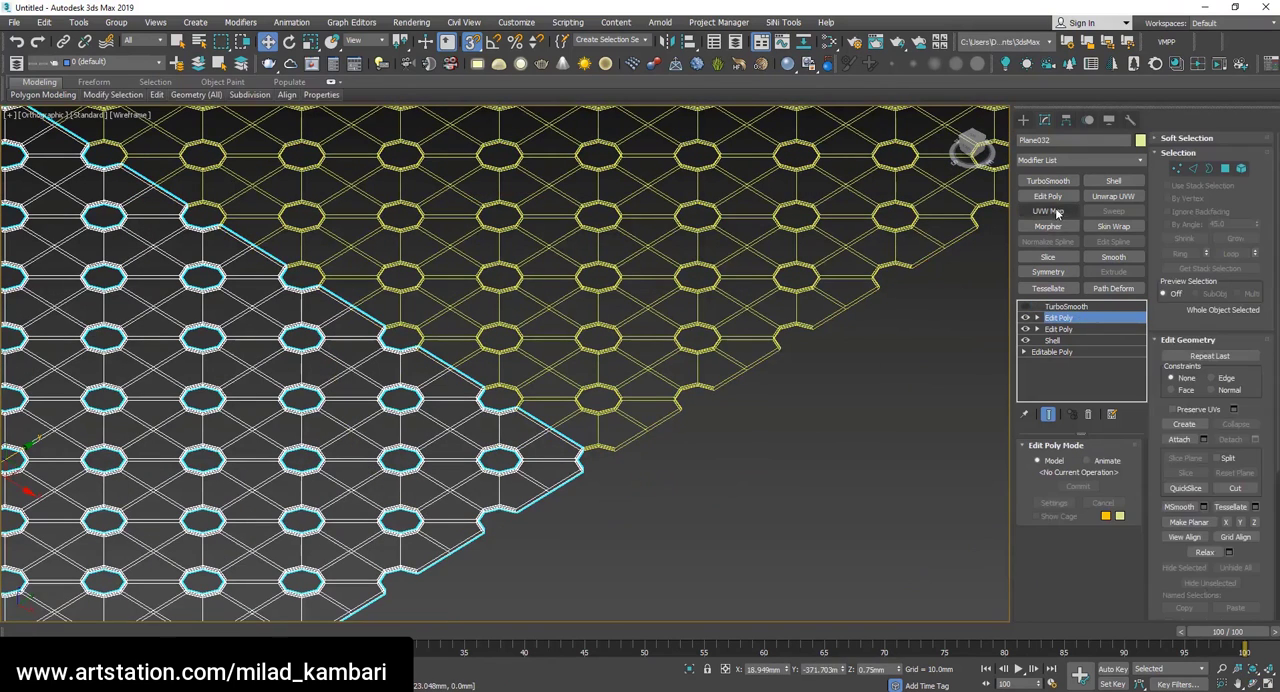
click(1180, 442)
click(628, 402)
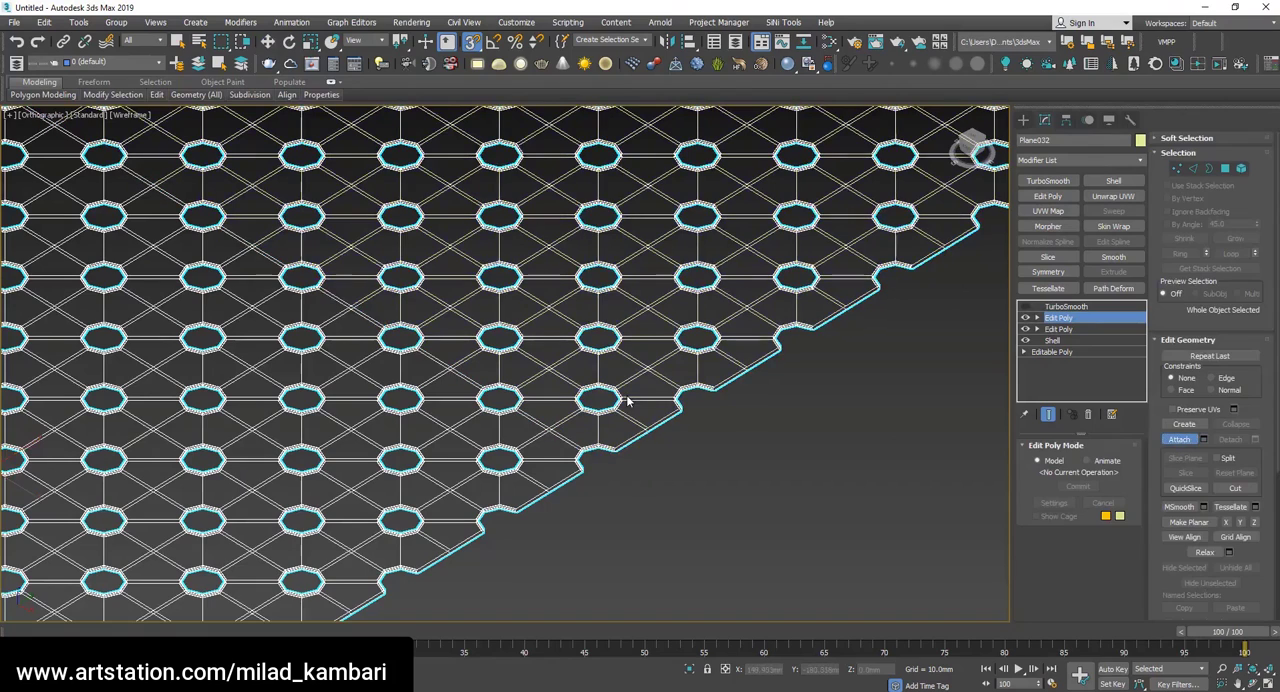
Select all open borders of the joined sheet, including the middle seam, and convert the selection to vertices.
key(3)
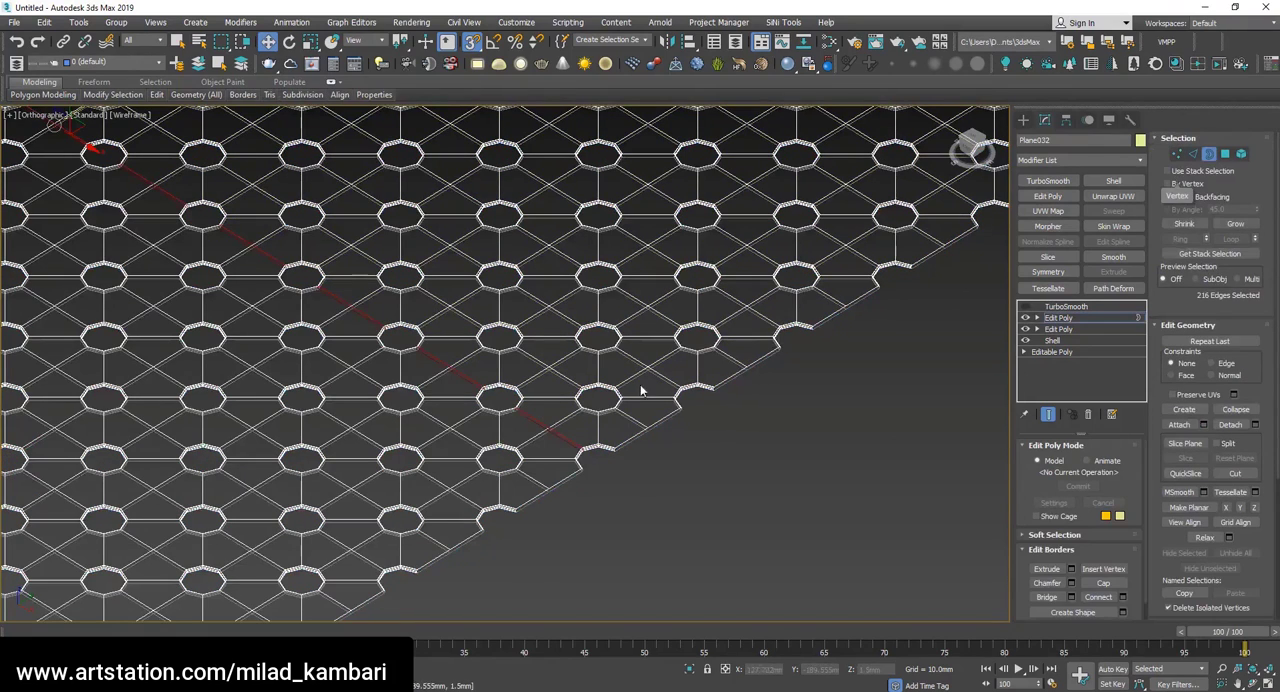
scroll(641, 350, down, 4)
scroll(630, 352, up, 6)
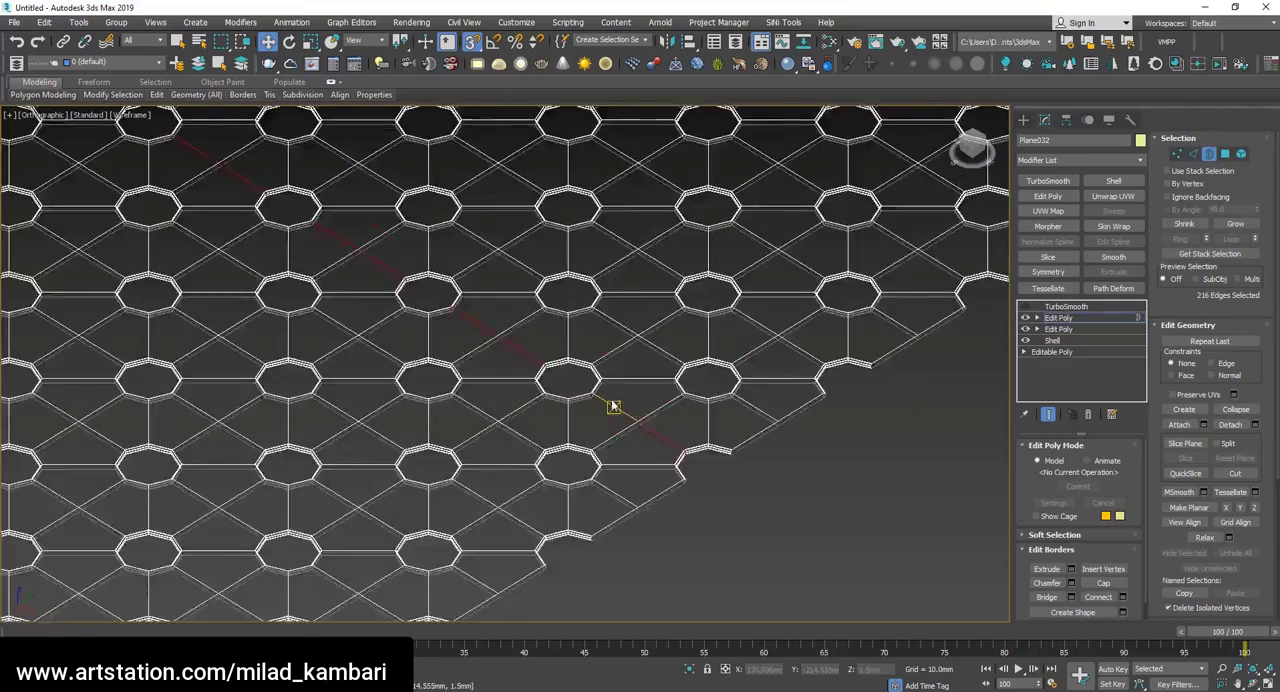
key(ctrl+a)
scroll(646, 323, down, 4)
ctrl+click(1177, 153)
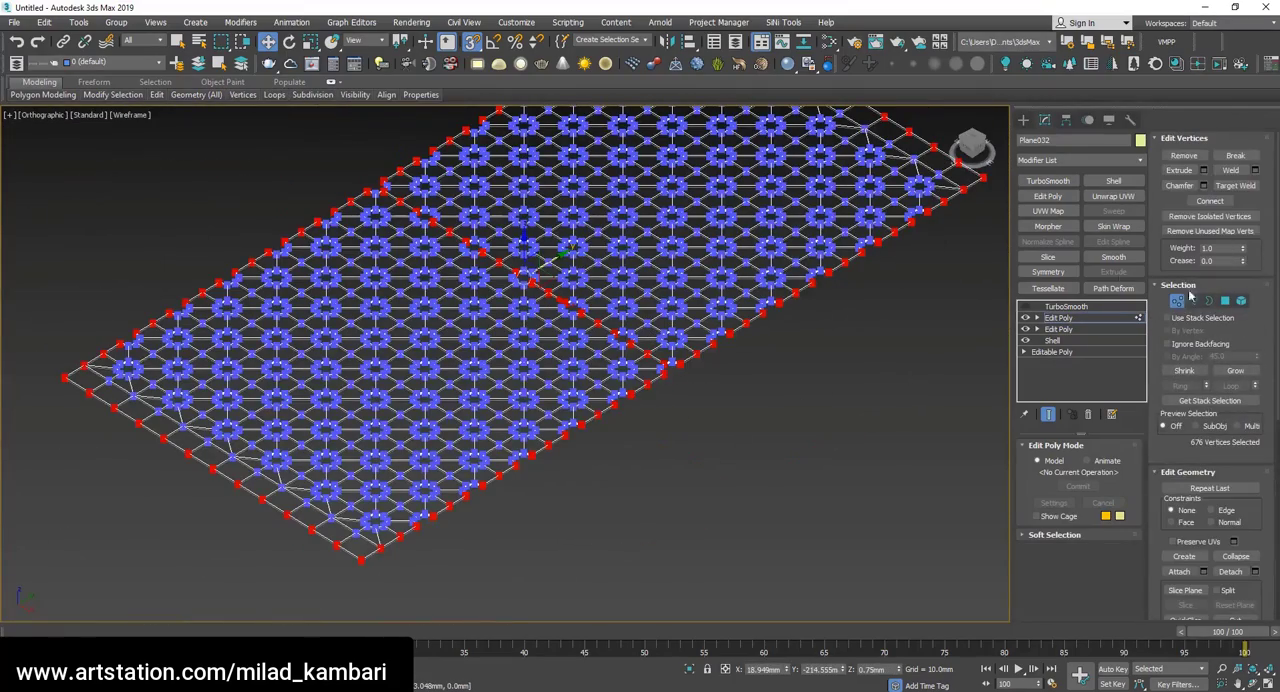
scroll(377, 515, up, 5)
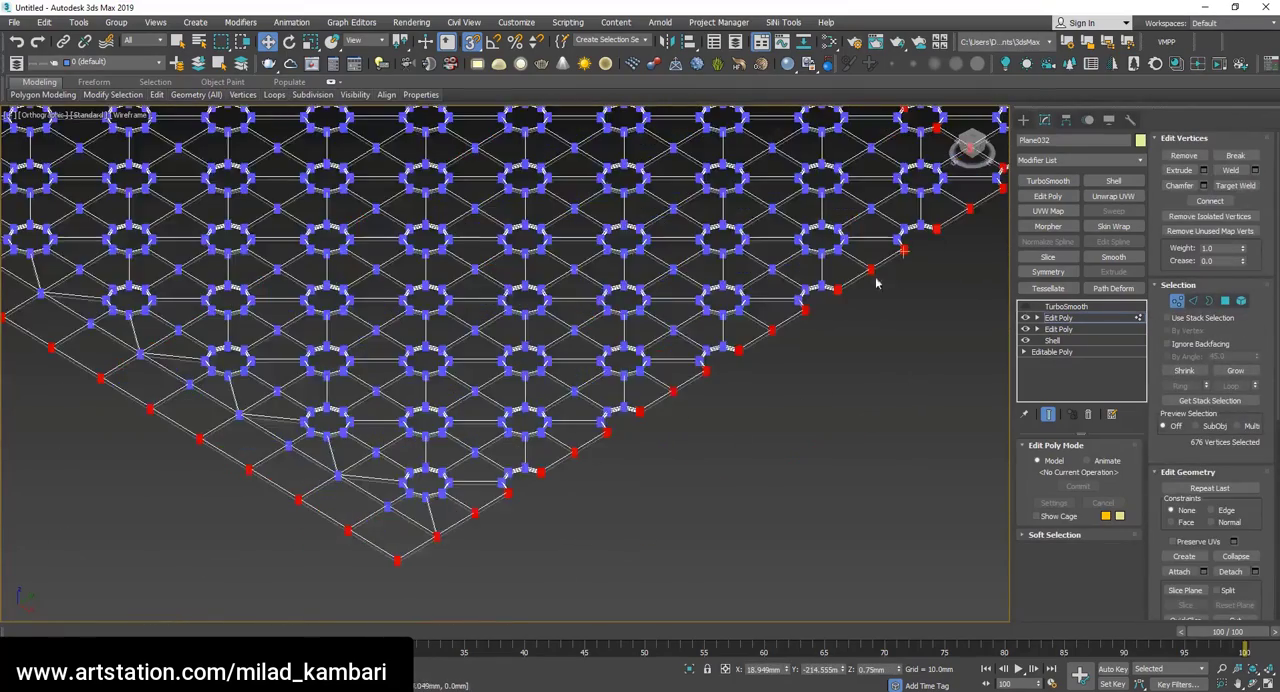
Weld the selected border vertices with a weld threshold of 0.1 mm.
click(1256, 171)
scroll(693, 378, up, 3)
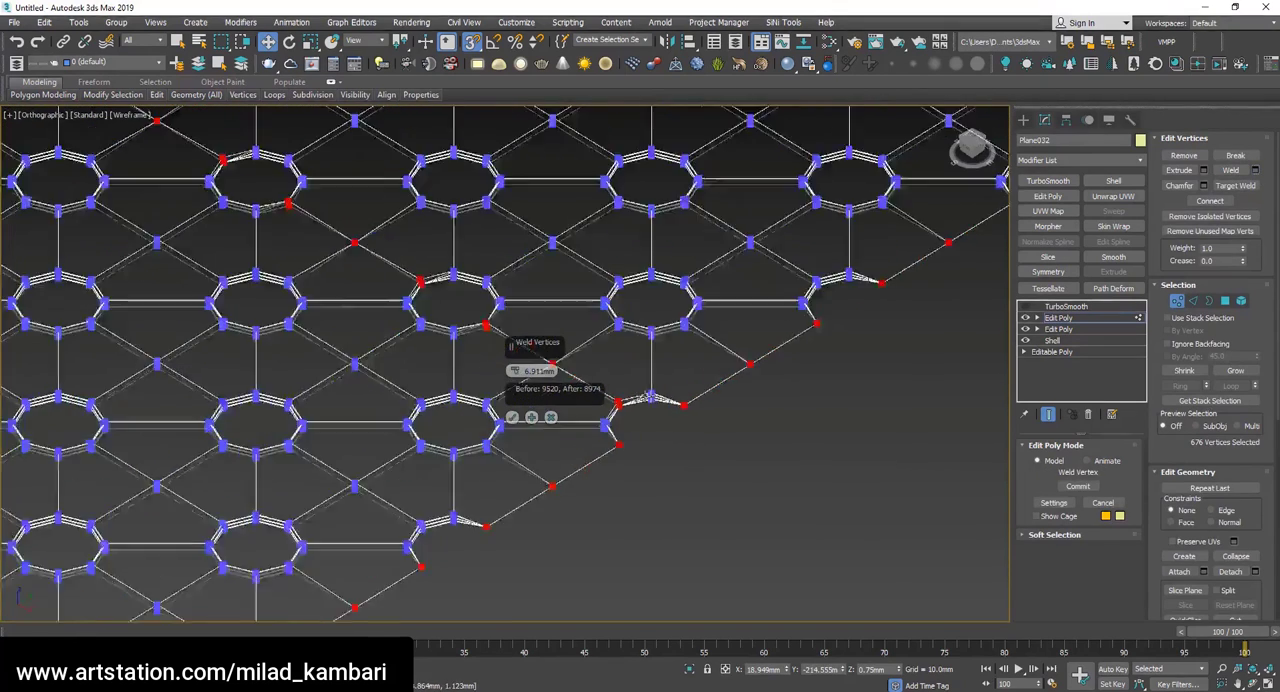
scroll(704, 411, up, 1)
click(529, 373)
text(.)
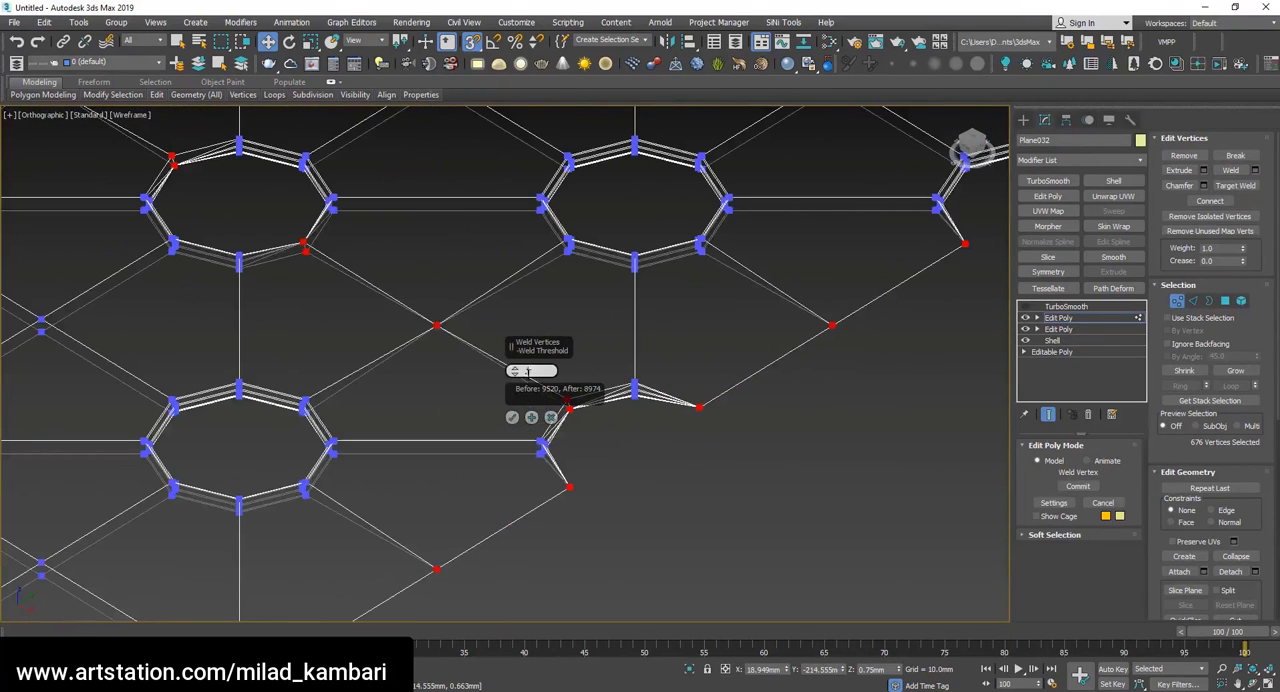
text(1)
key(Return)
scroll(702, 404, up, 5)
scroll(794, 346, down, 5)
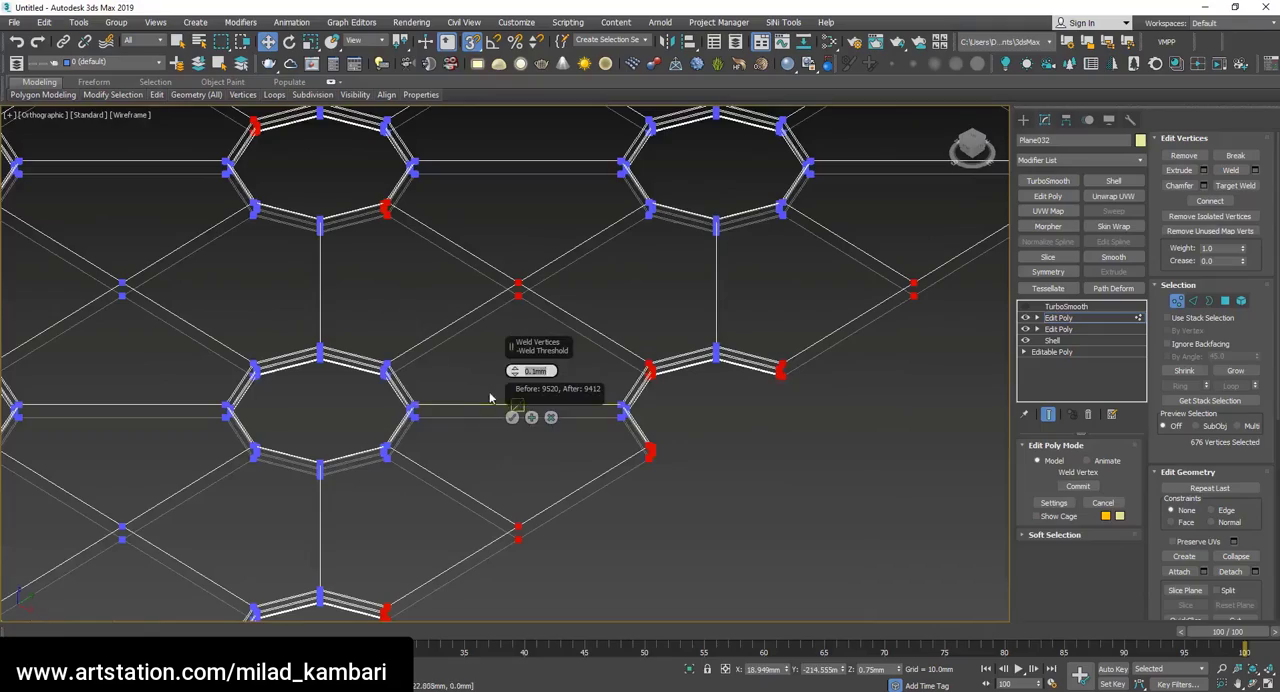
click(512, 417)
Select one vertex on the middle seam and move it along Z to test the weld.
click(518, 287)
scroll(516, 280, up, 6)
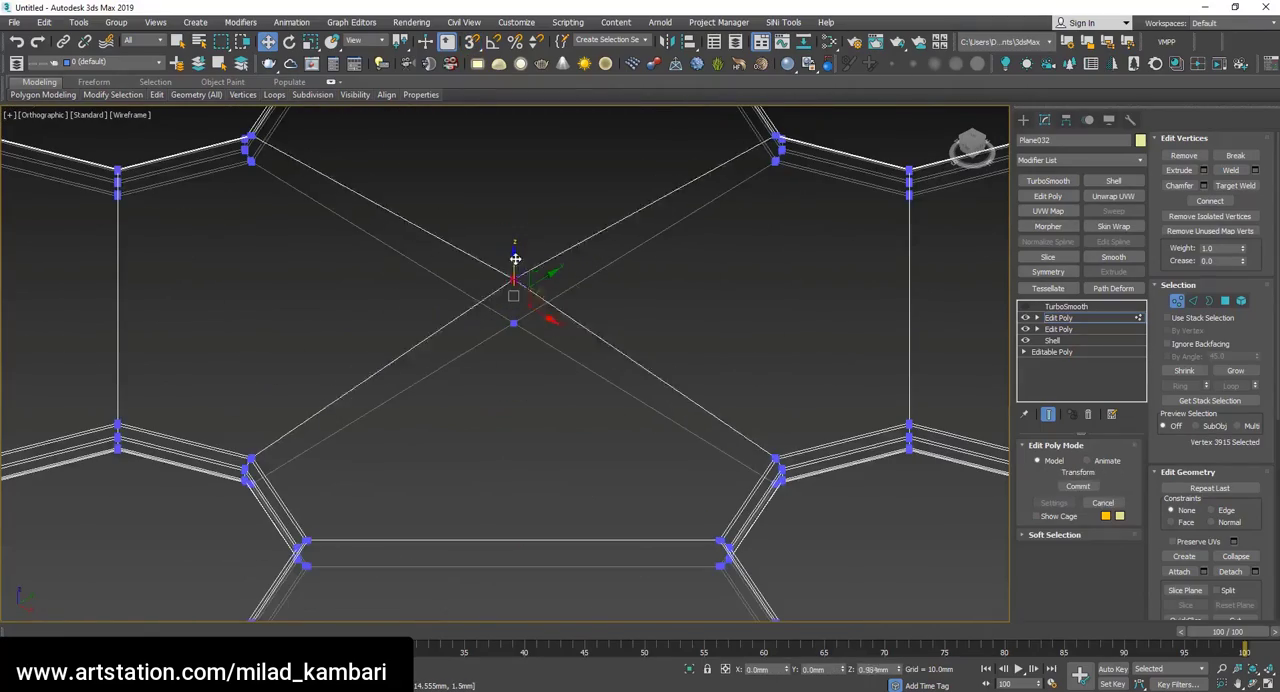
drag(515, 259, 517, 278)
scroll(546, 348, down, 8)
Enable TurboSmooth, switch to shaded display and inspect the smoothed holes and side edge with edged faces.
click(1080, 308)
click(1025, 307)
key(F3)
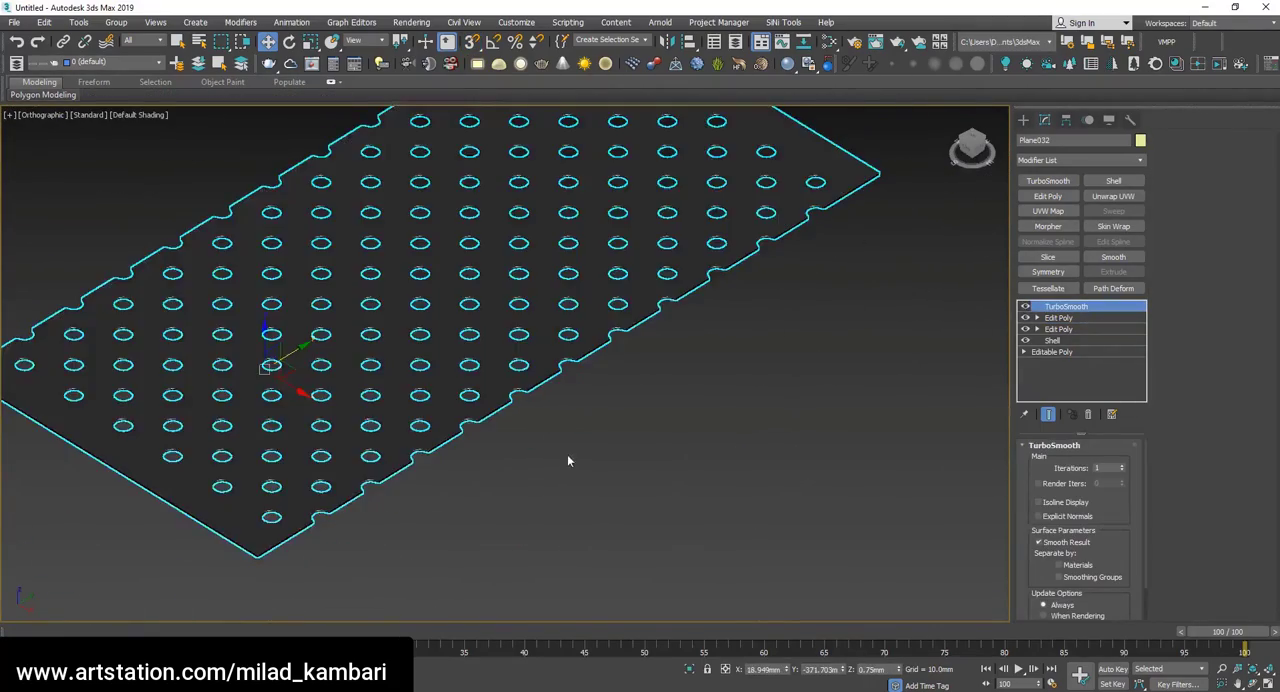
scroll(570, 455, up, 4)
scroll(623, 343, down, 5)
scroll(471, 471, up, 2)
scroll(400, 457, up, 9)
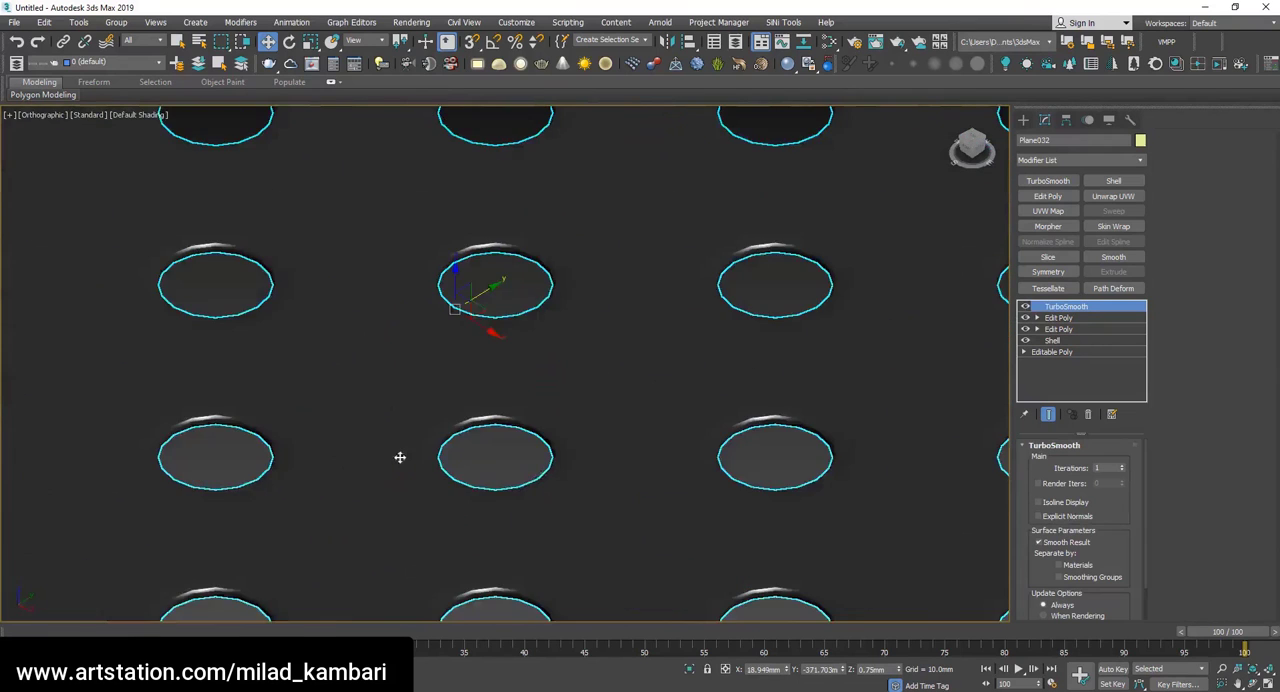
scroll(400, 457, down, 5)
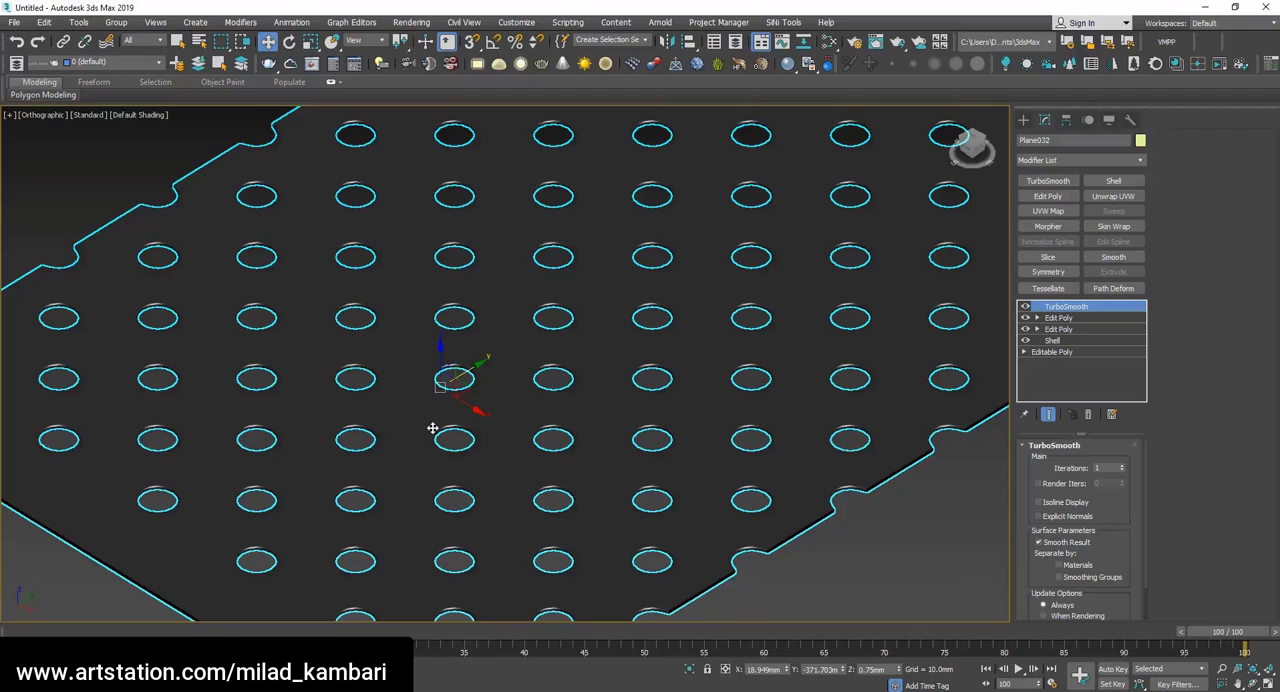
scroll(950, 460, up, 5)
key(F4)
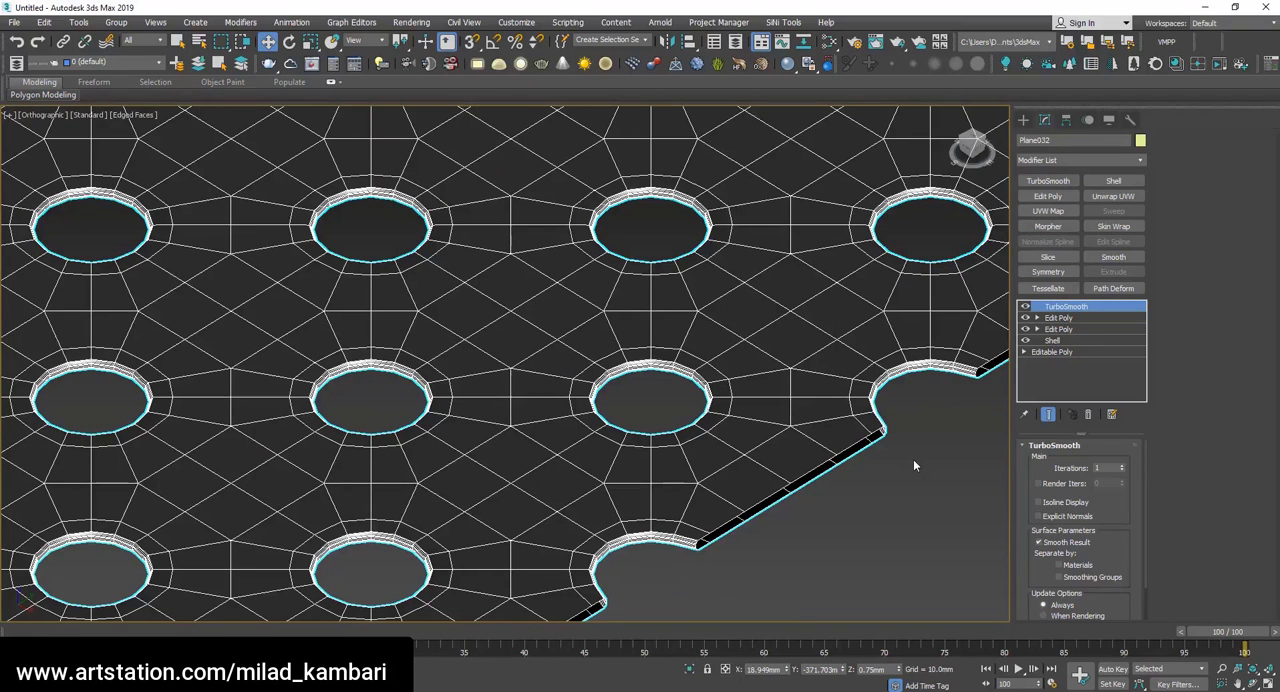
Try TurboSmooth at 2 iterations without edged faces, return it to 1 and disable the modifier.
click(1123, 466)
key(F4)
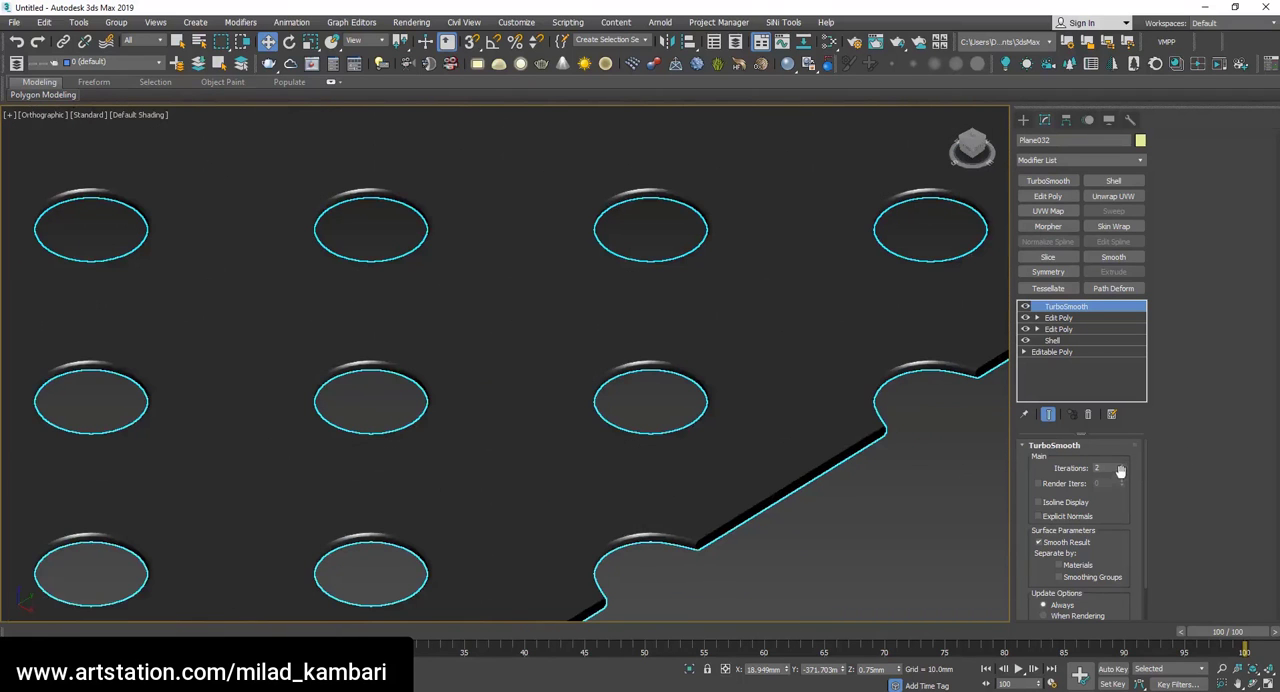
click(1122, 471)
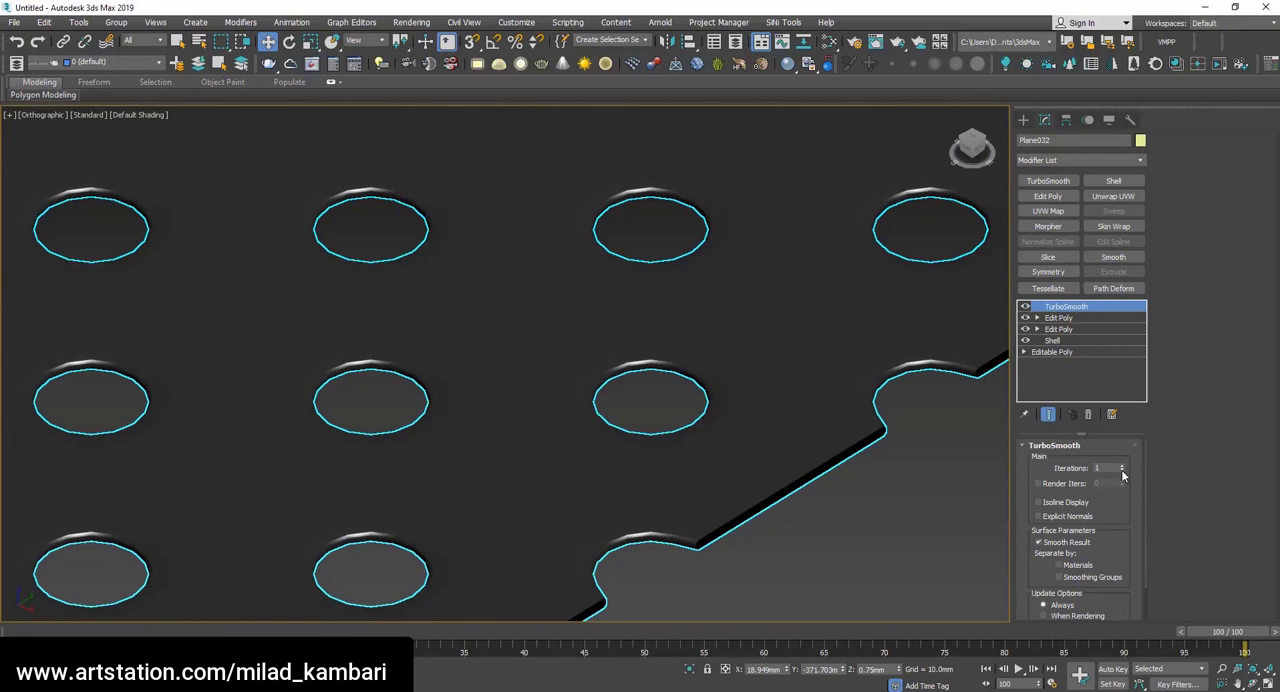
click(1024, 308)
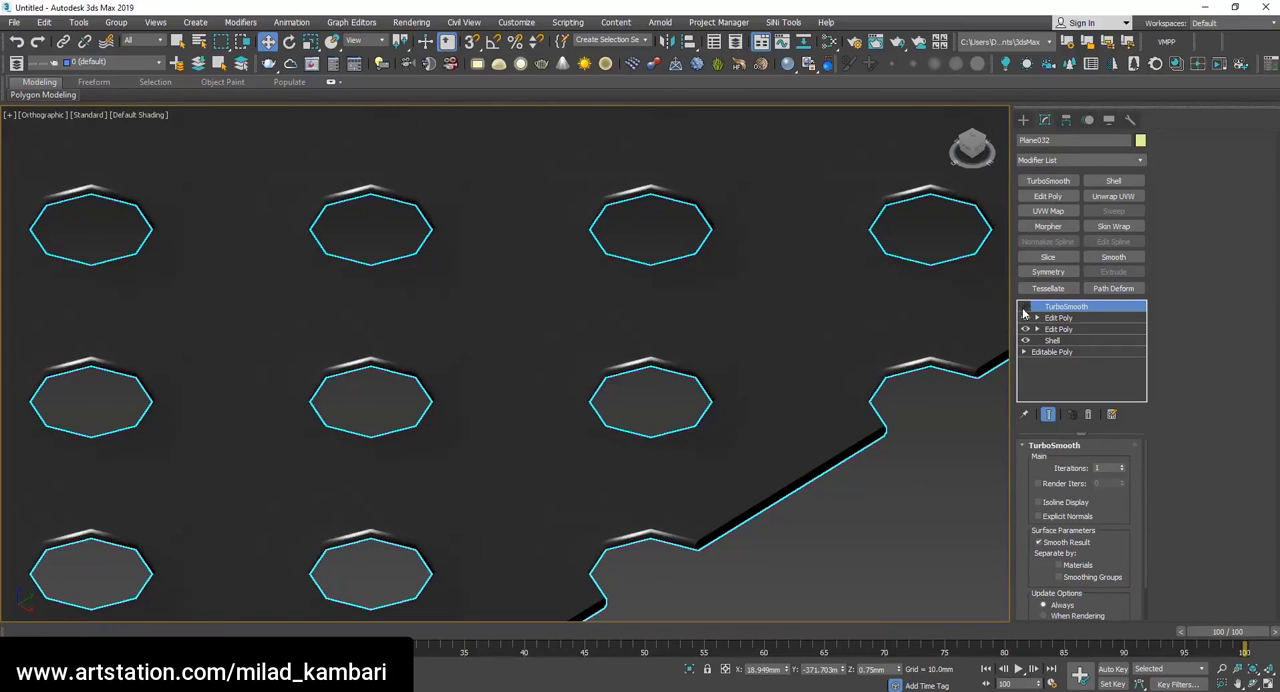
Add a Bend modifier to the sheet with an angle of 360 on the X axis to roll it into a tube.
click(1079, 158)
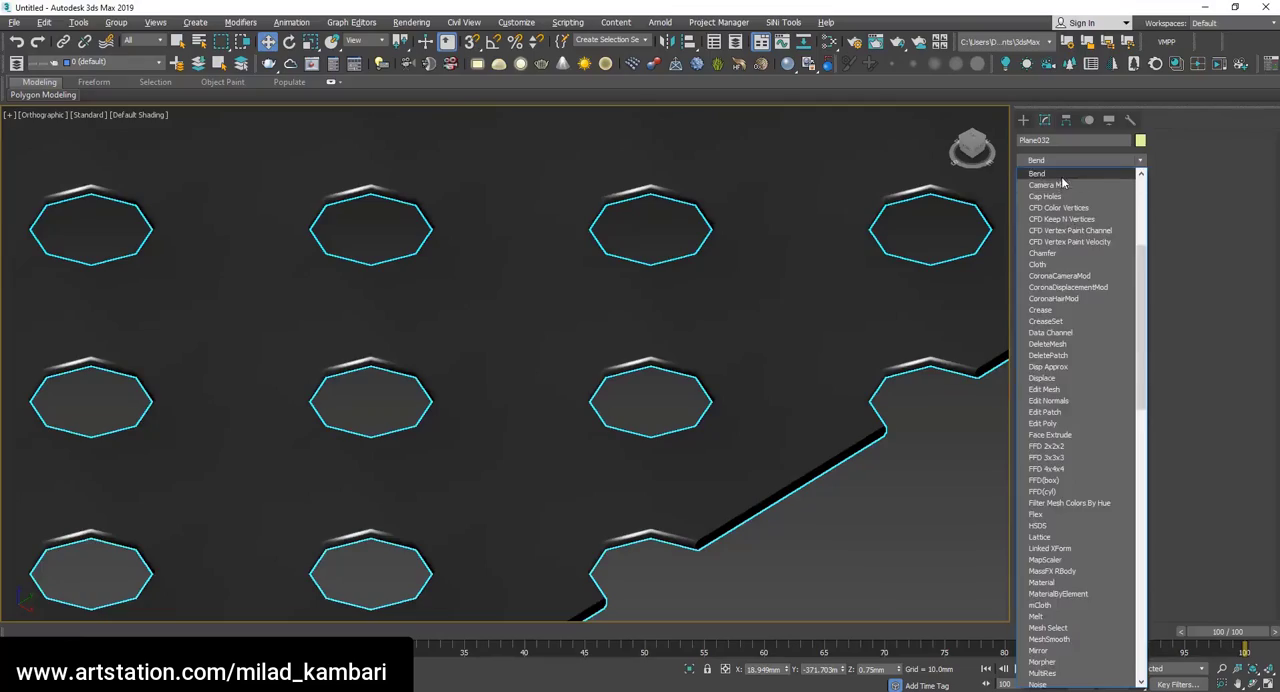
click(1068, 219)
text(360)
key(Return)
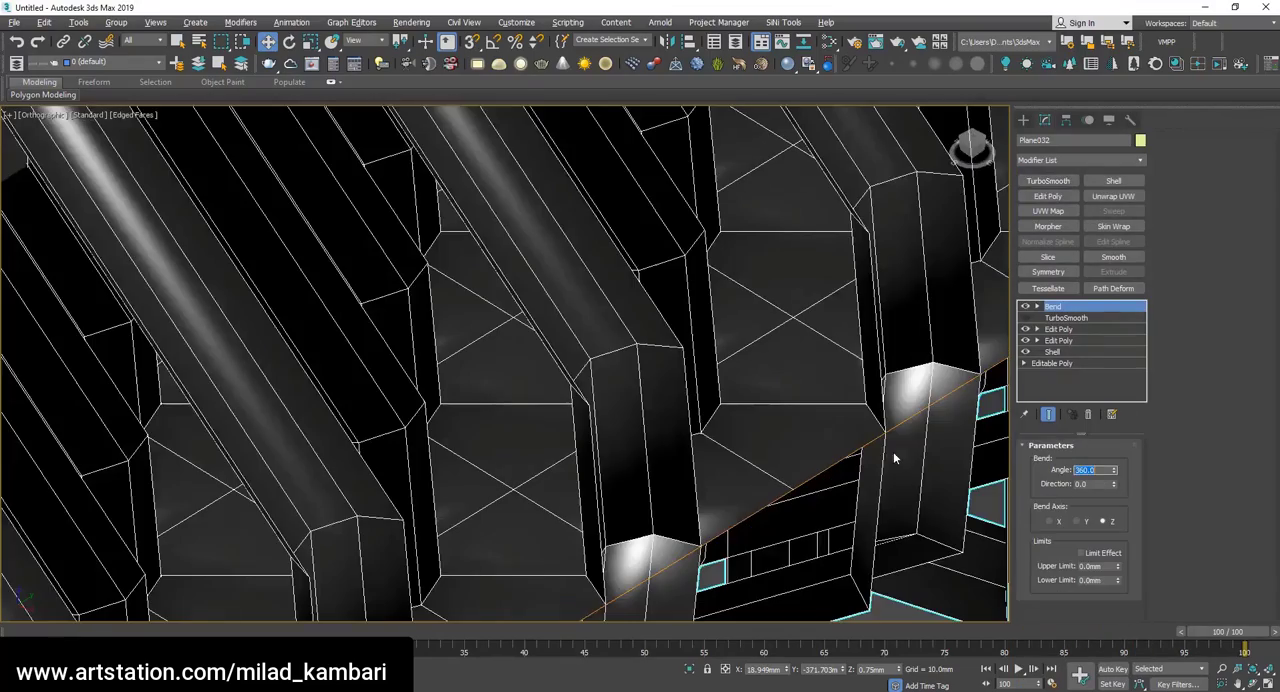
click(1048, 521)
key(z)
click(1080, 675)
drag(560, 420, 590, 371)
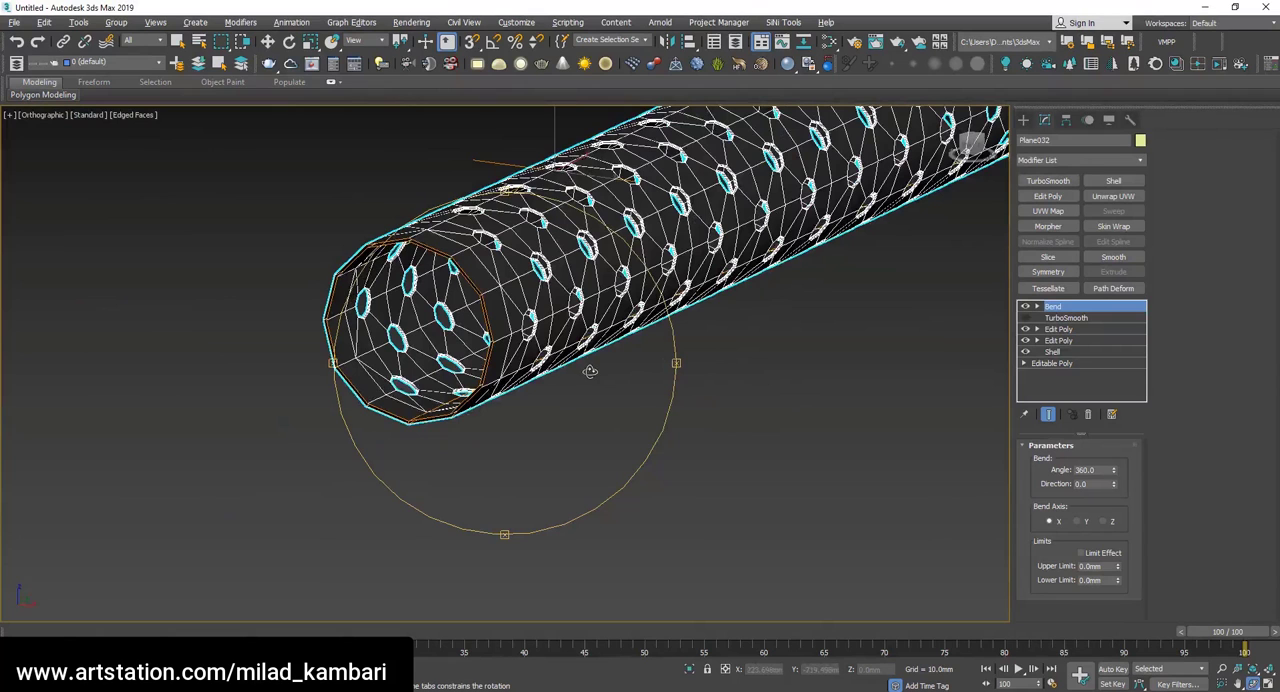
Disable the Bend, try deleting the seven rightmost grid columns of the flat sheet in Edit Poly vertex mode, and undo the deletion.
click(1027, 307)
click(1058, 329)
key(t)
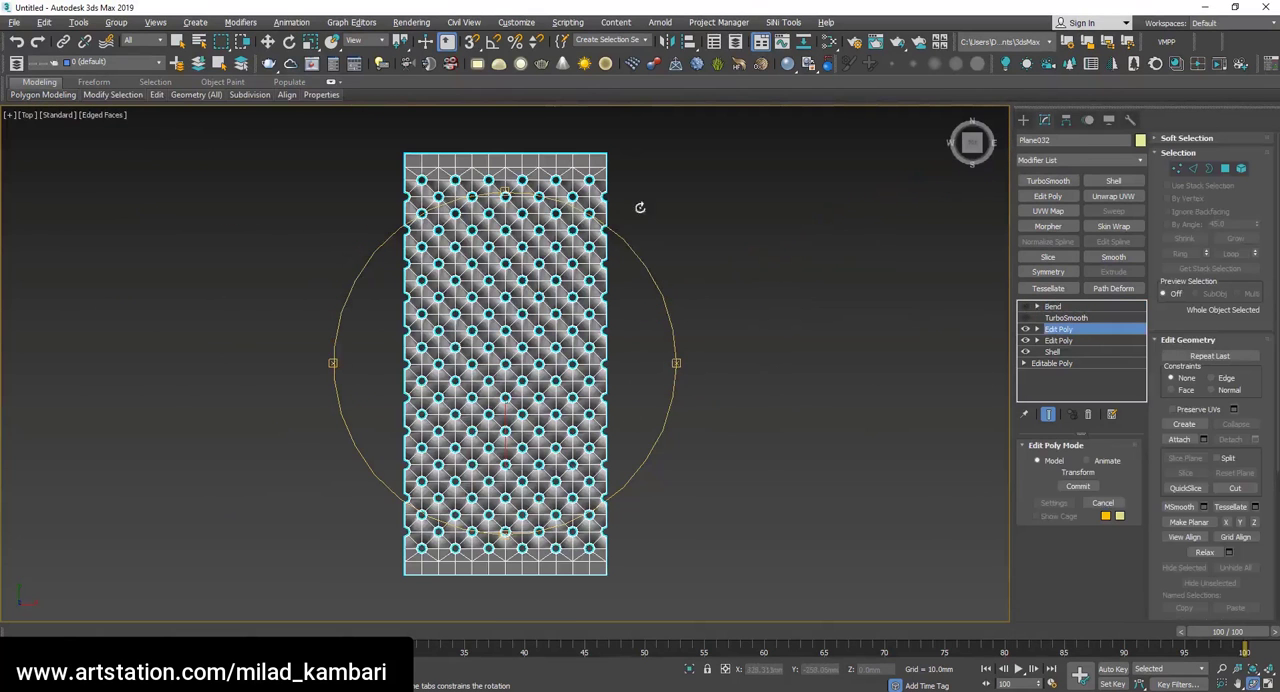
key(w)
key(4)
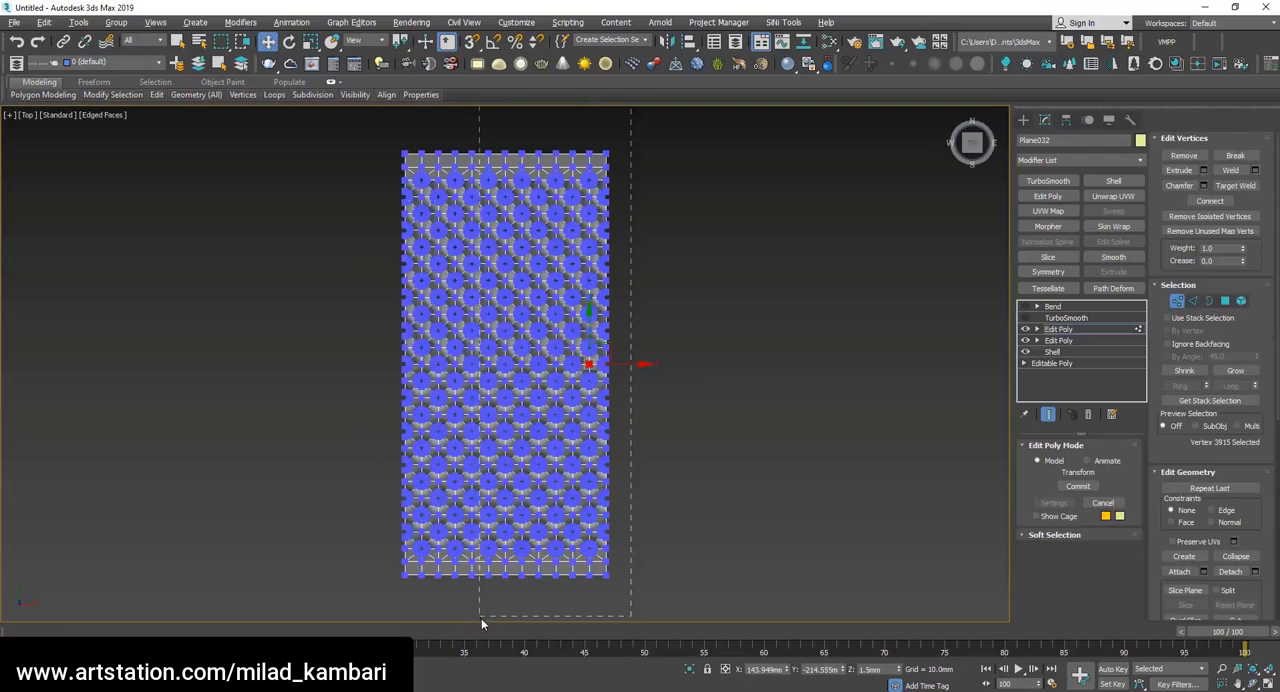
drag(481, 624, 496, 628)
key(Delete)
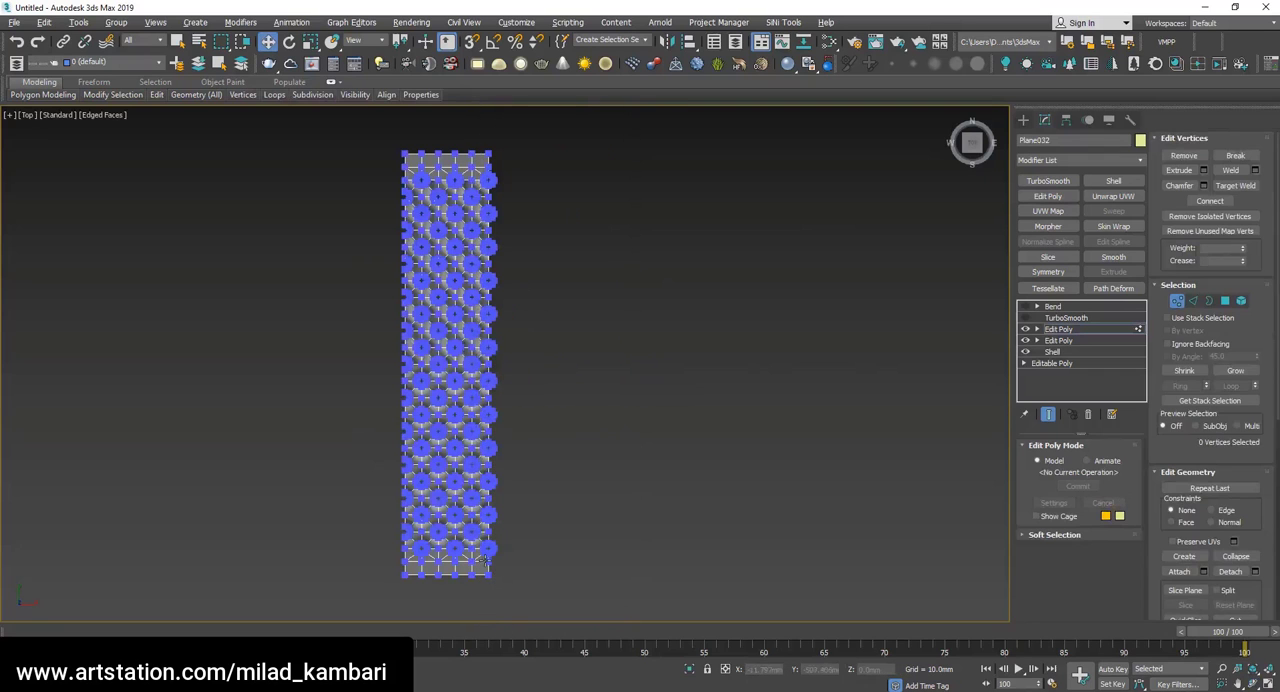
key(ctrl+z)
Select the vertices of the sheet's seven rightmost grid columns again and delete them.
scroll(495, 576, up, 2)
scroll(647, 576, down, 2)
drag(682, 590, 537, 120)
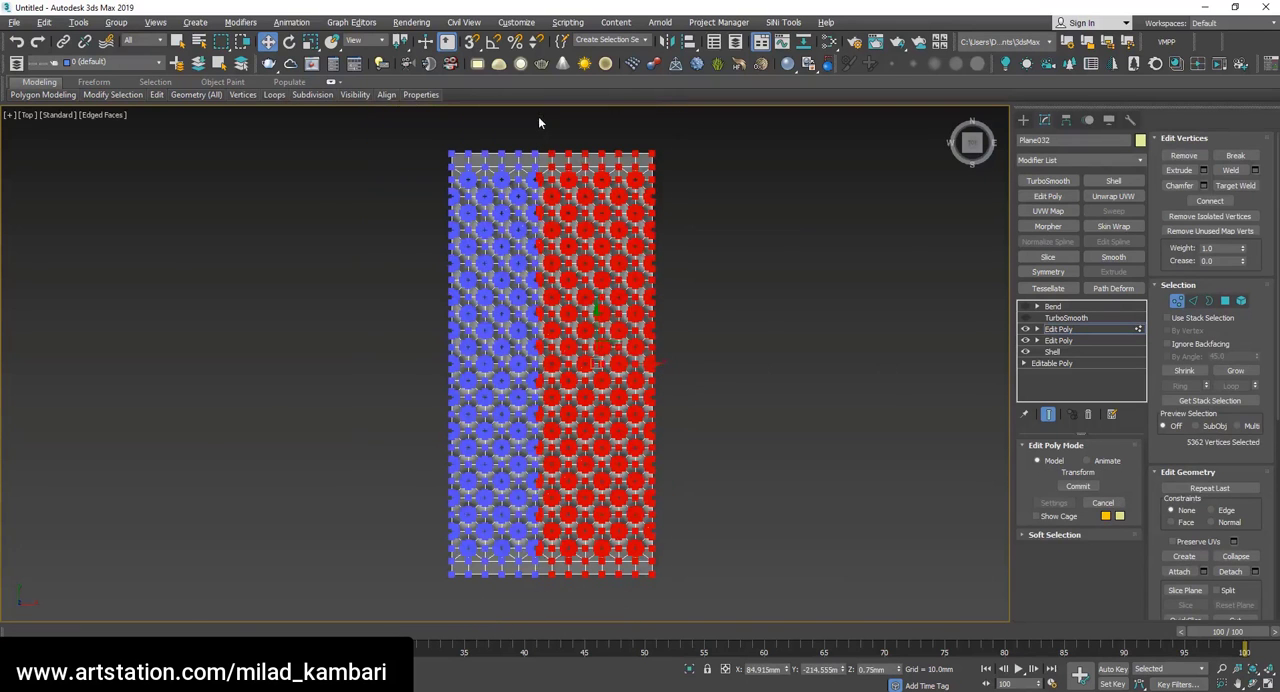
scroll(529, 206, up, 5)
key(Delete)
scroll(537, 206, down, 3)
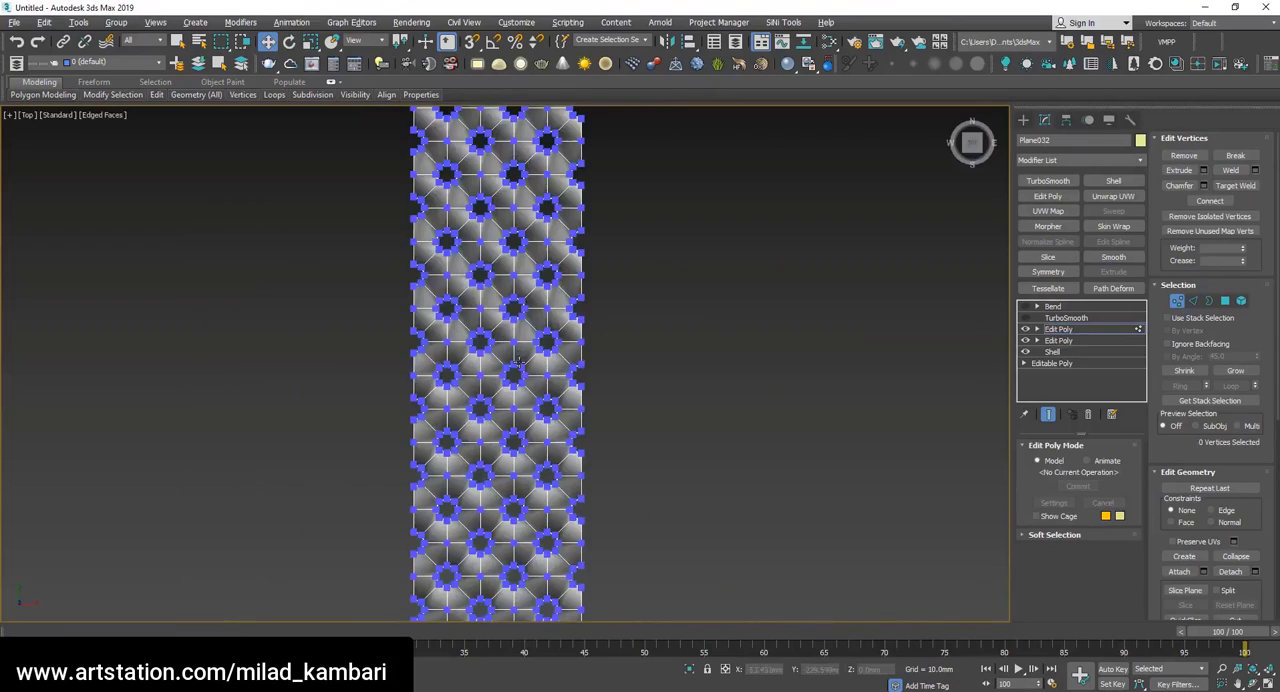
Turn the Bend back on and examine the narrow tube in 3D and in the Top view.
click(1092, 330)
click(1054, 306)
click(1025, 307)
click(1252, 684)
drag(535, 345, 450, 398)
key(t)
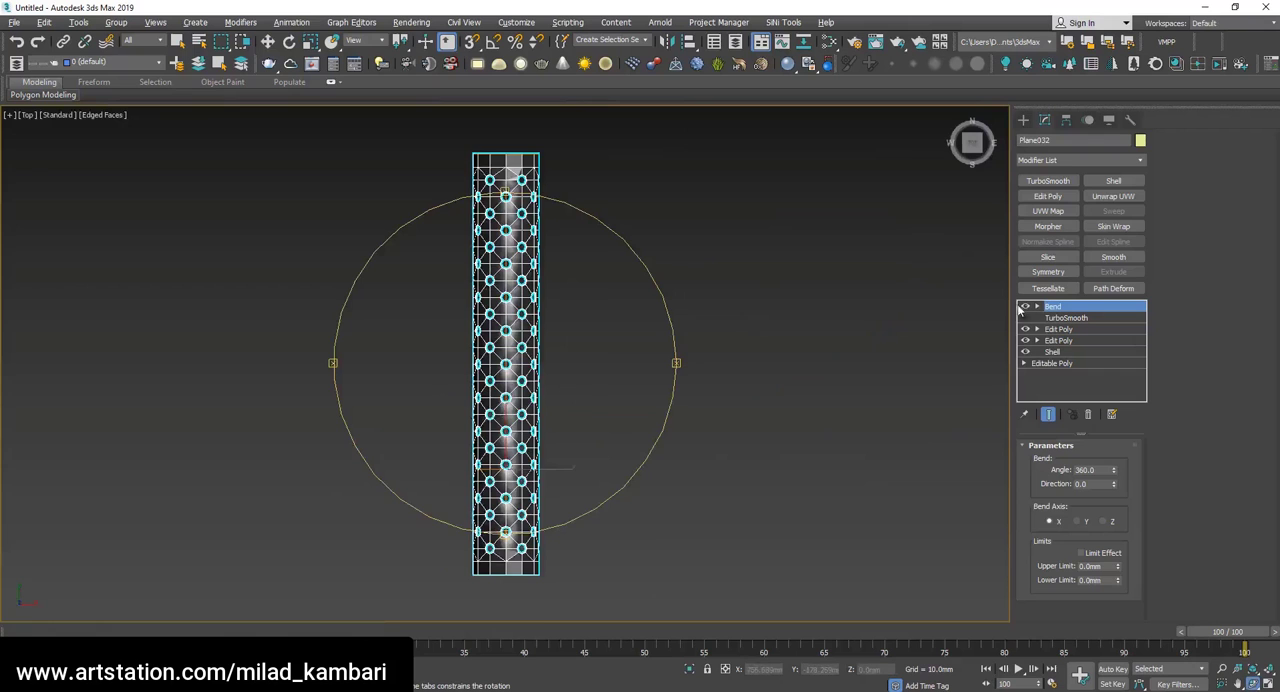
Disable the Bend, restore the full-width sheet, add another Edit Poly above the existing ones and select the three rightmost columns' vertices.
click(1025, 306)
click(1058, 329)
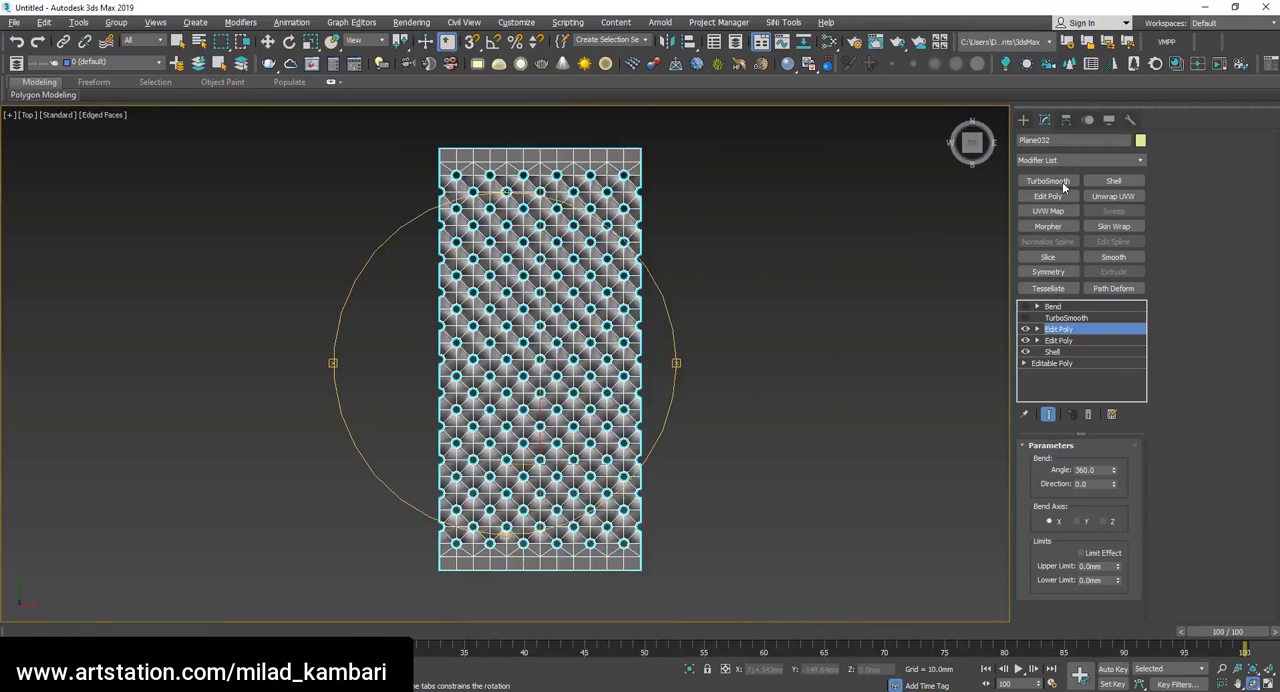
key(1)
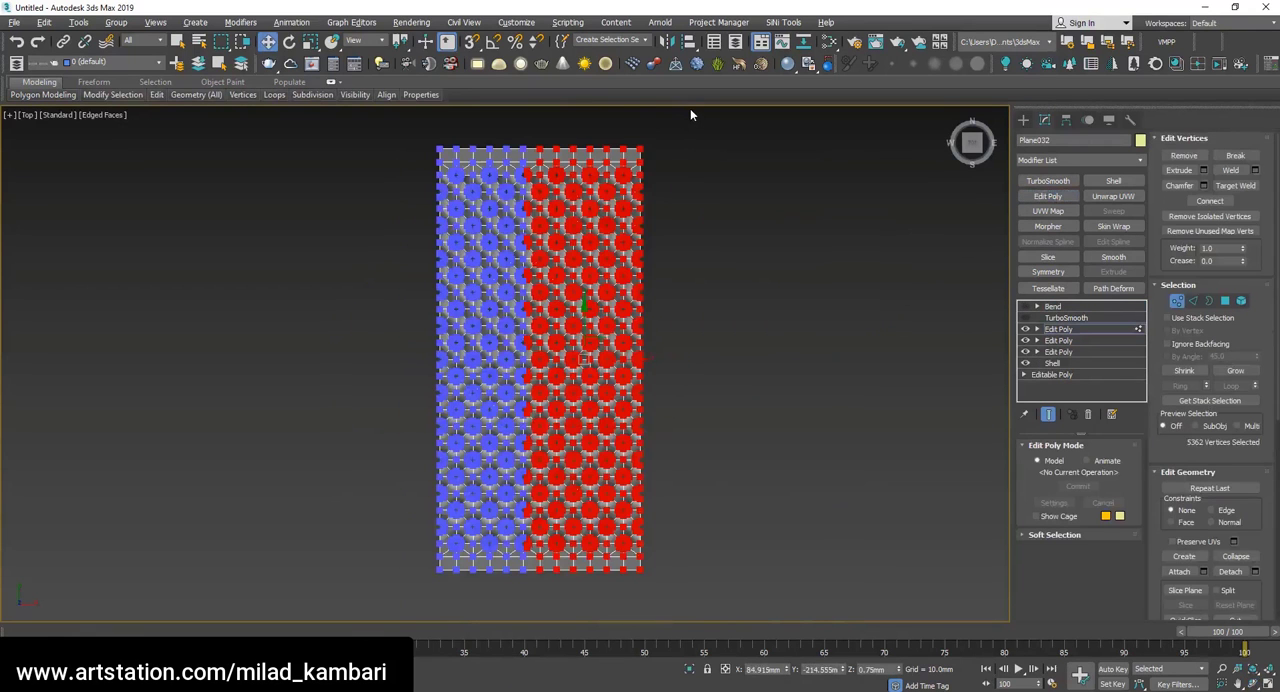
drag(593, 604, 593, 605)
scroll(600, 571, up, 5)
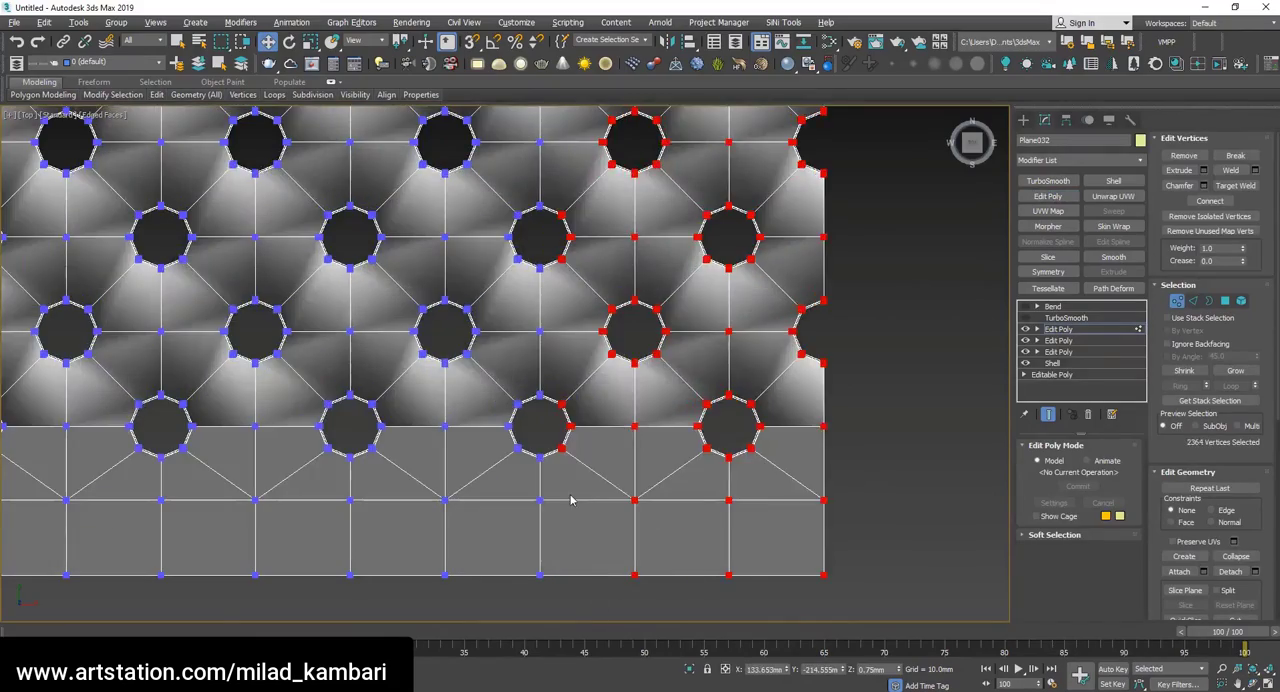
Try deleting the vertices of the three rightmost columns, check the trimmed edge, and undo the deletion.
key(Delete)
scroll(575, 497, down, 5)
alt+middle_drag(600, 345, 517, 337)
scroll(534, 340, up, 5)
key(ctrl+z)
Check the vertex selection along the cut line in the Top view and delete the sheet's three rightmost grid columns.
key(t)
key(z)
scroll(414, 381, up, 4)
key(w)
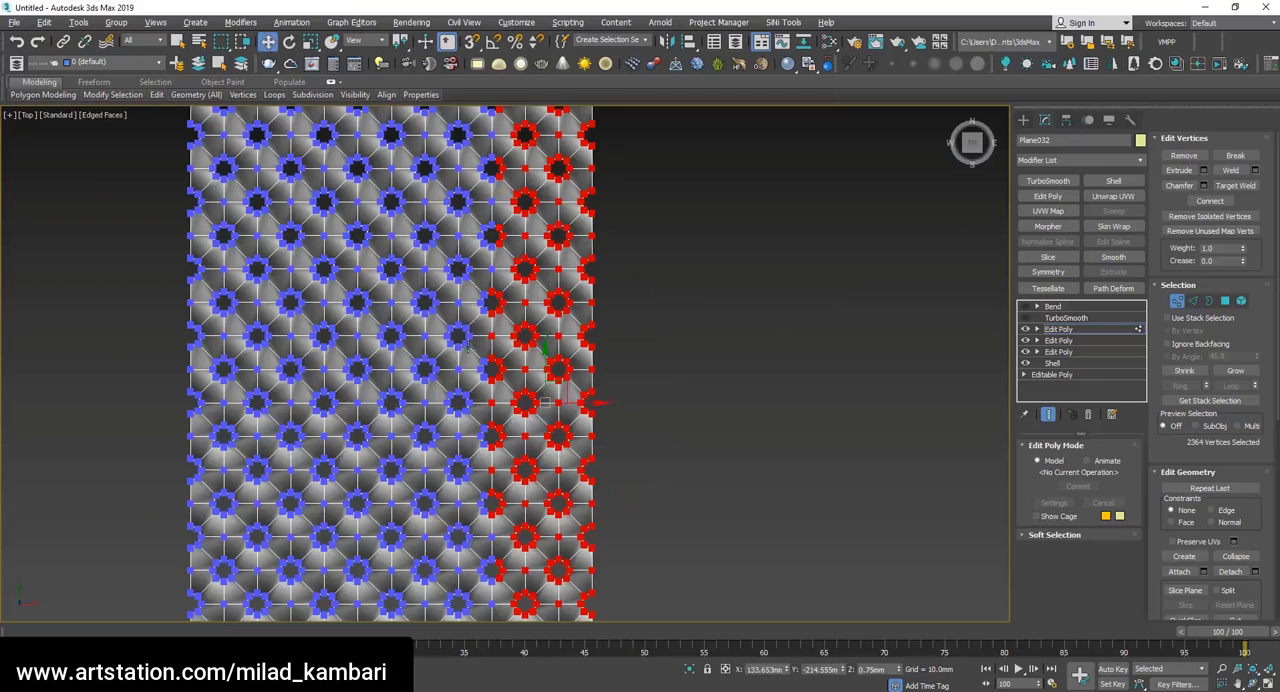
alt+drag(496, 273, 496, 272)
alt+drag(470, 528, 493, 330)
scroll(493, 331, down, 4)
key(Delete)
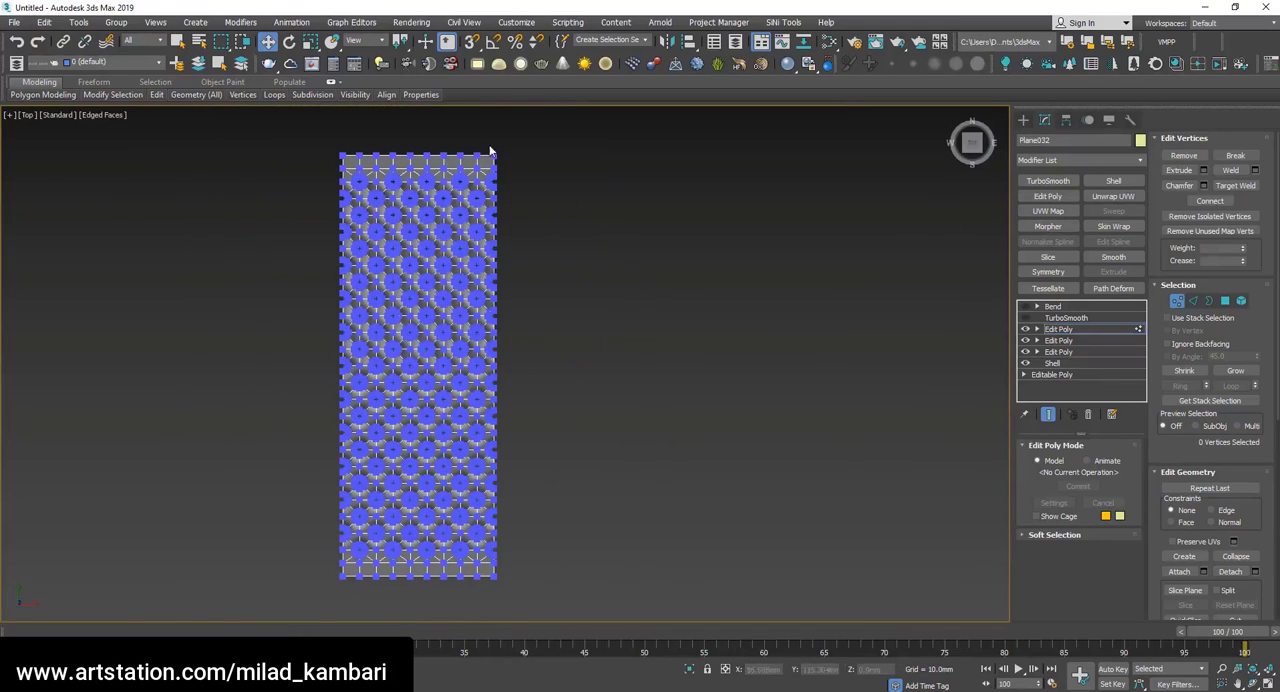
Re-enable the Bend on the trimmed sheet and examine the rolled tube's open end in shaded display without edged faces.
scroll(490, 153, up, 4)
scroll(489, 170, down, 2)
click(1080, 318)
click(1047, 308)
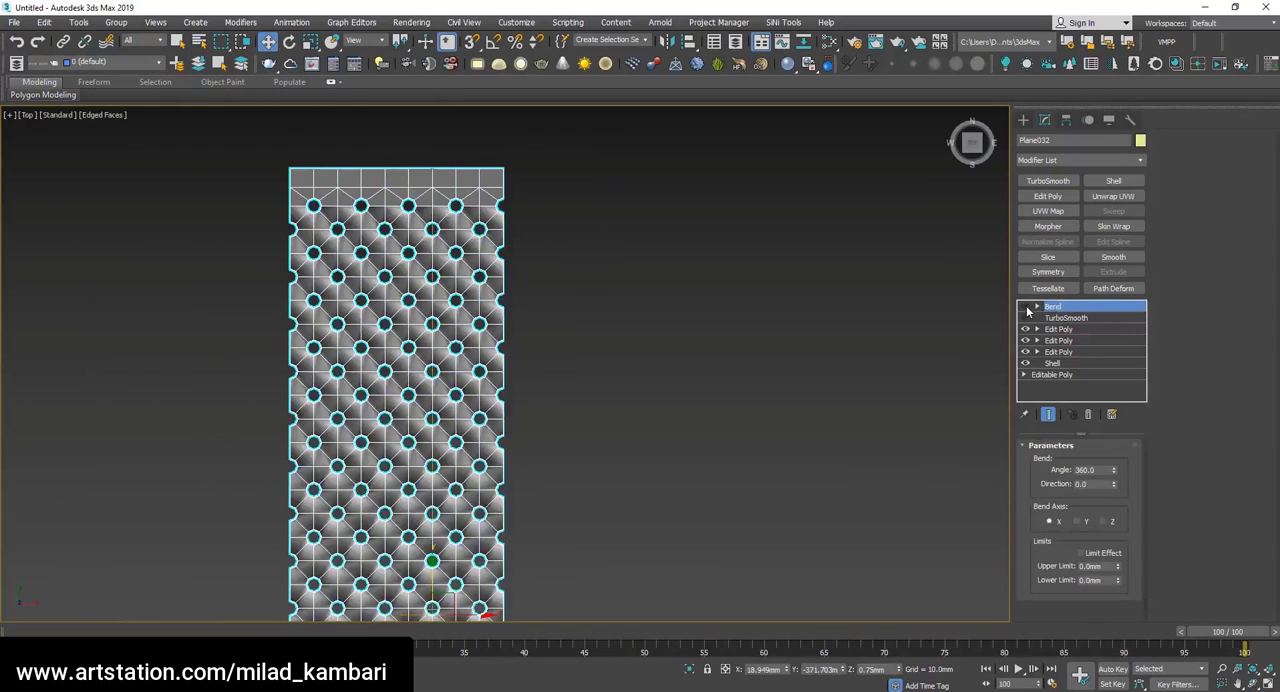
click(1026, 308)
alt+middle_drag(464, 336, 293, 388)
key(F4)
scroll(160, 540, up, 3)
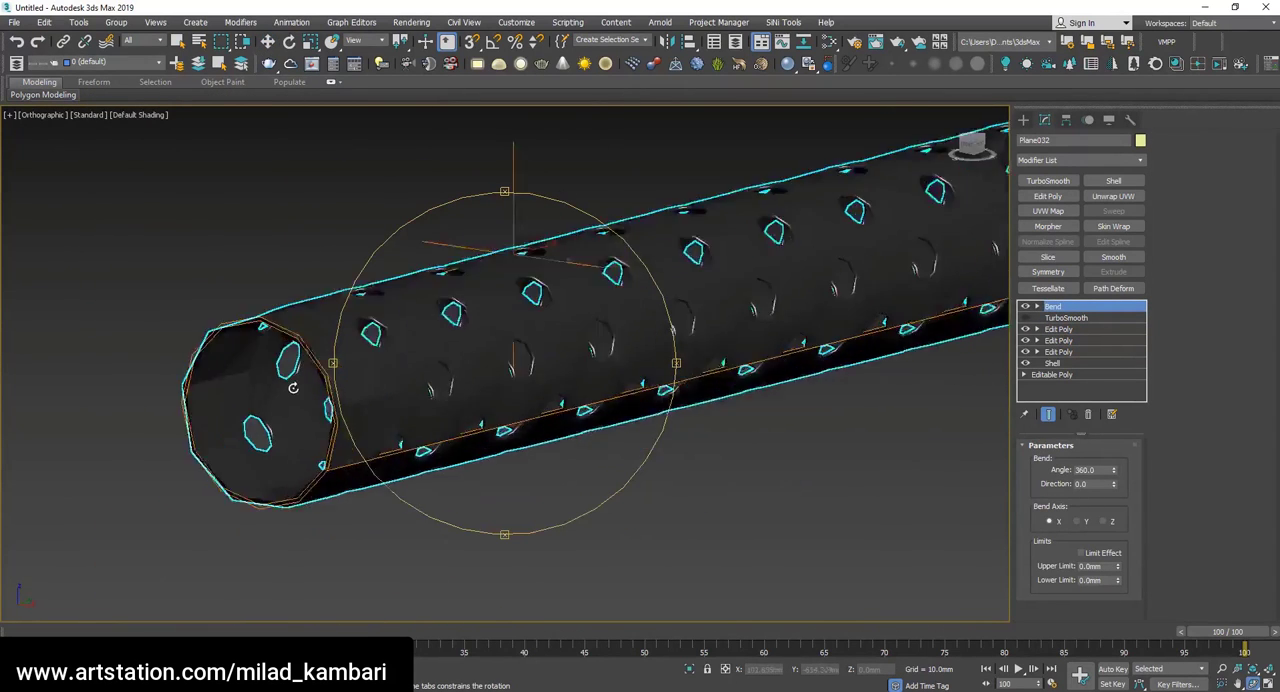
scroll(293, 388, up, 2)
Try a TurboSmooth with 2 iterations above the Bend and inspect the holes and silhouette of the tube.
click(1065, 181)
key(F4)
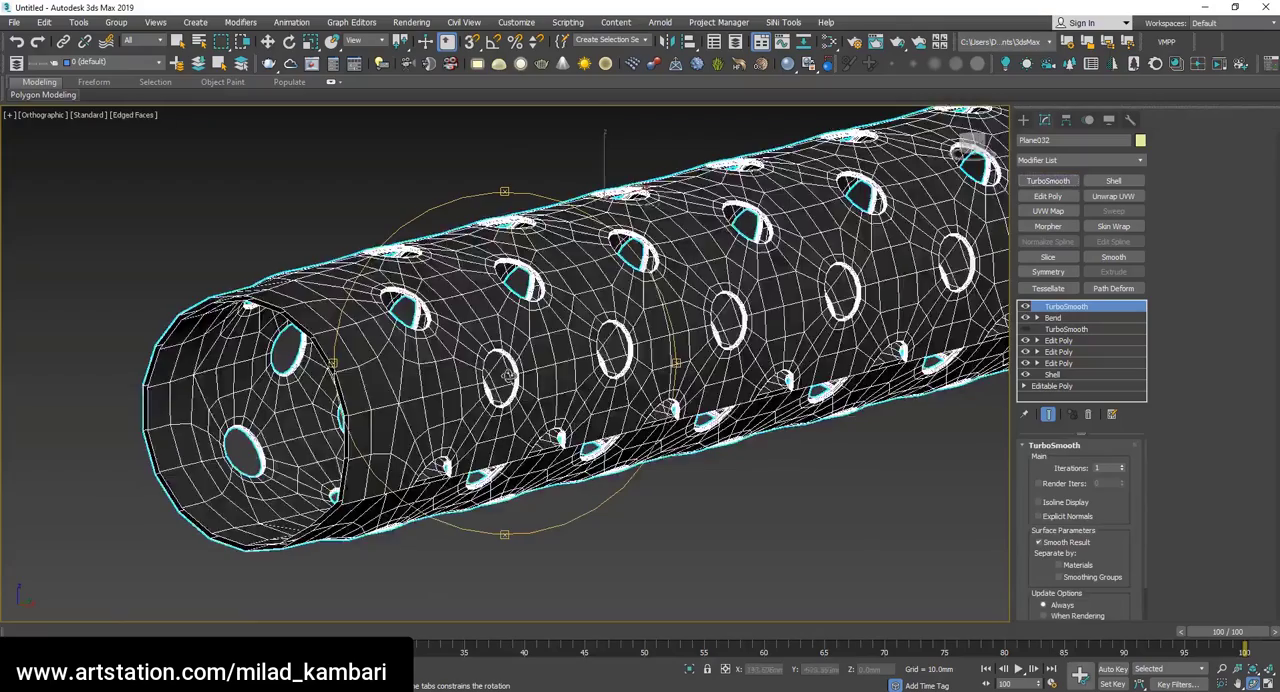
key(F4)
mouse_move(508, 375)
alt+middle_down()
mouse_move(452, 410)
mouse_move(444, 469)
mouse_move(460, 530)
alt+middle_up()
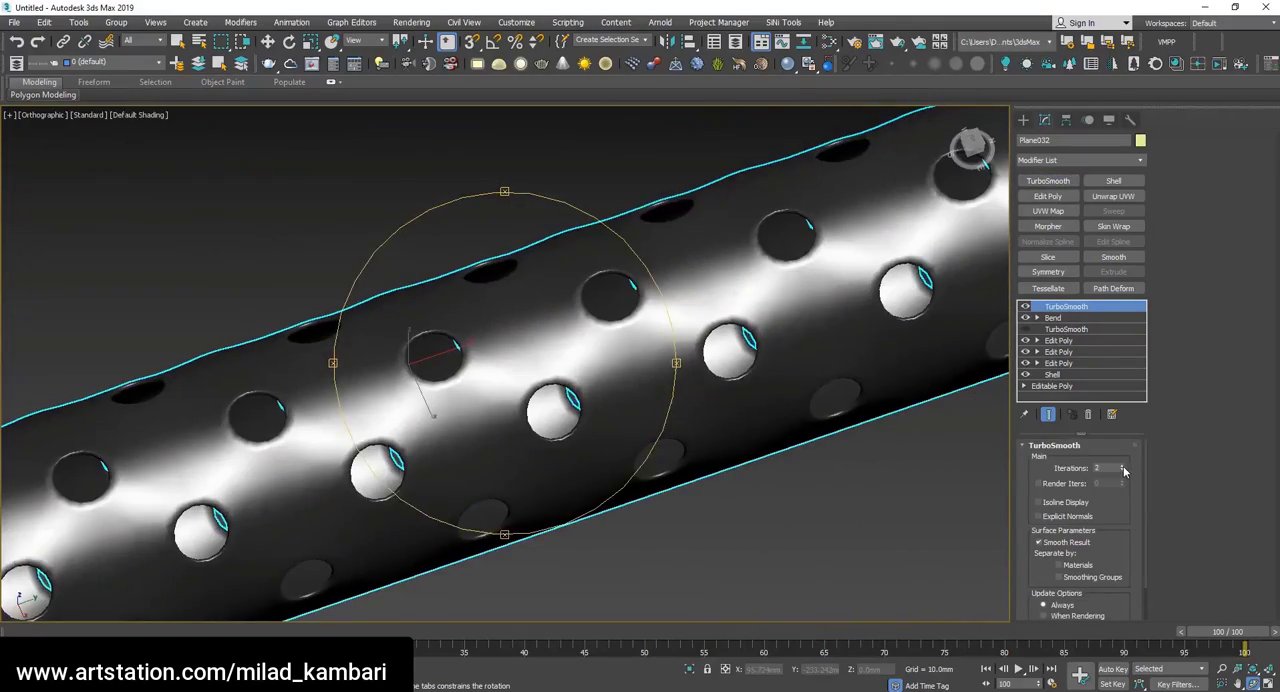
scroll(566, 366, down, 4)
drag(566, 366, 591, 302)
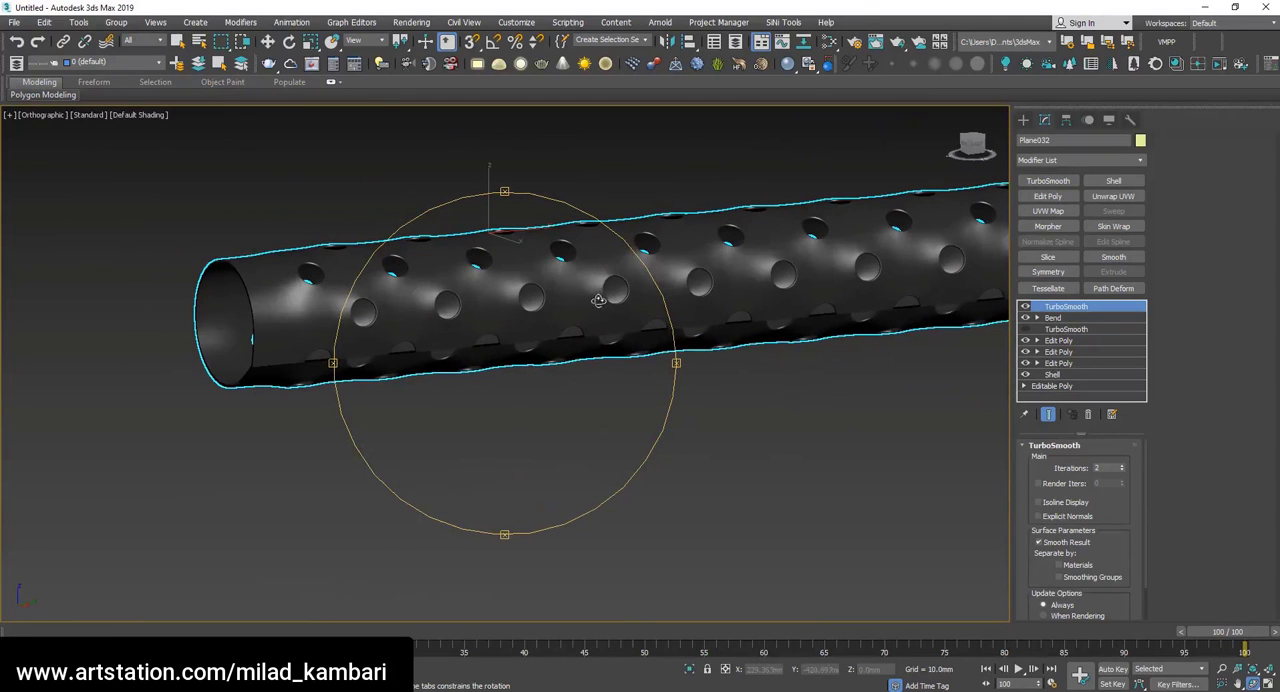
Disable the upper TurboSmooth and the Bend, and enable the TurboSmooth below the Bend with 2 iterations.
click(1026, 308)
click(1026, 318)
key(F4)
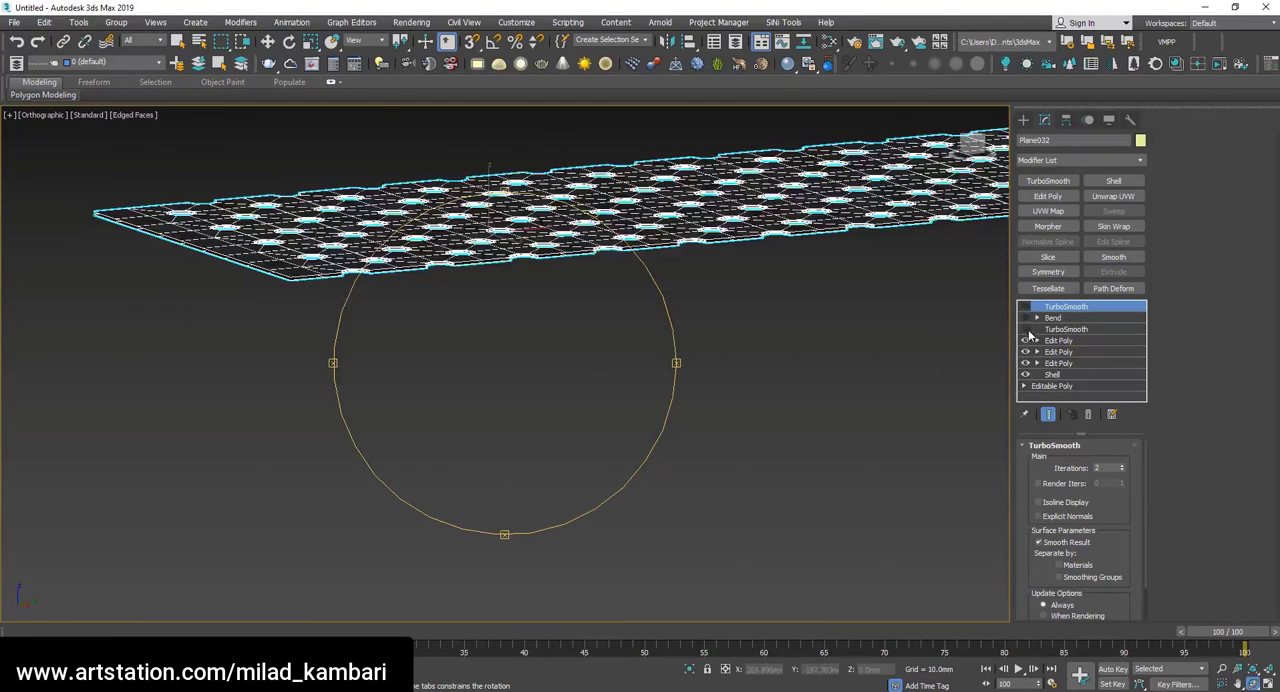
click(1026, 329)
drag(551, 290, 554, 402)
click(1083, 330)
click(1122, 466)
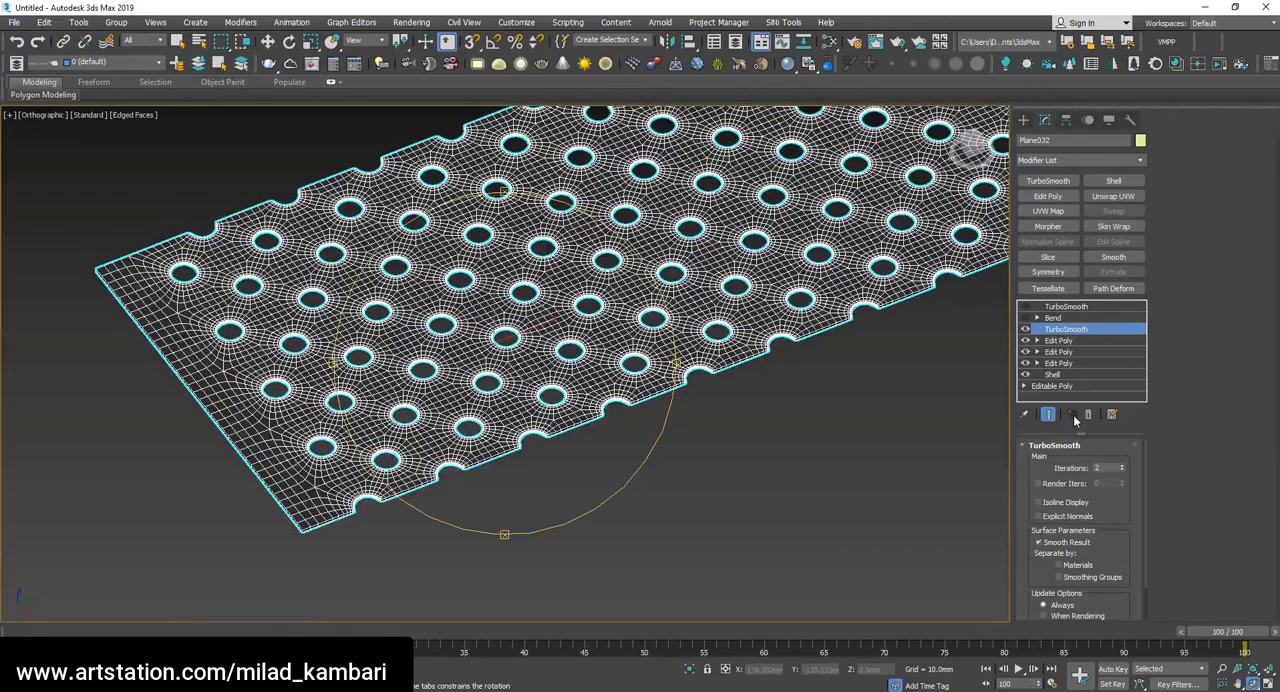
Delete the TurboSmooth above the Bend, turn the Bend back on and inspect the tube without edged faces.
click(1066, 306)
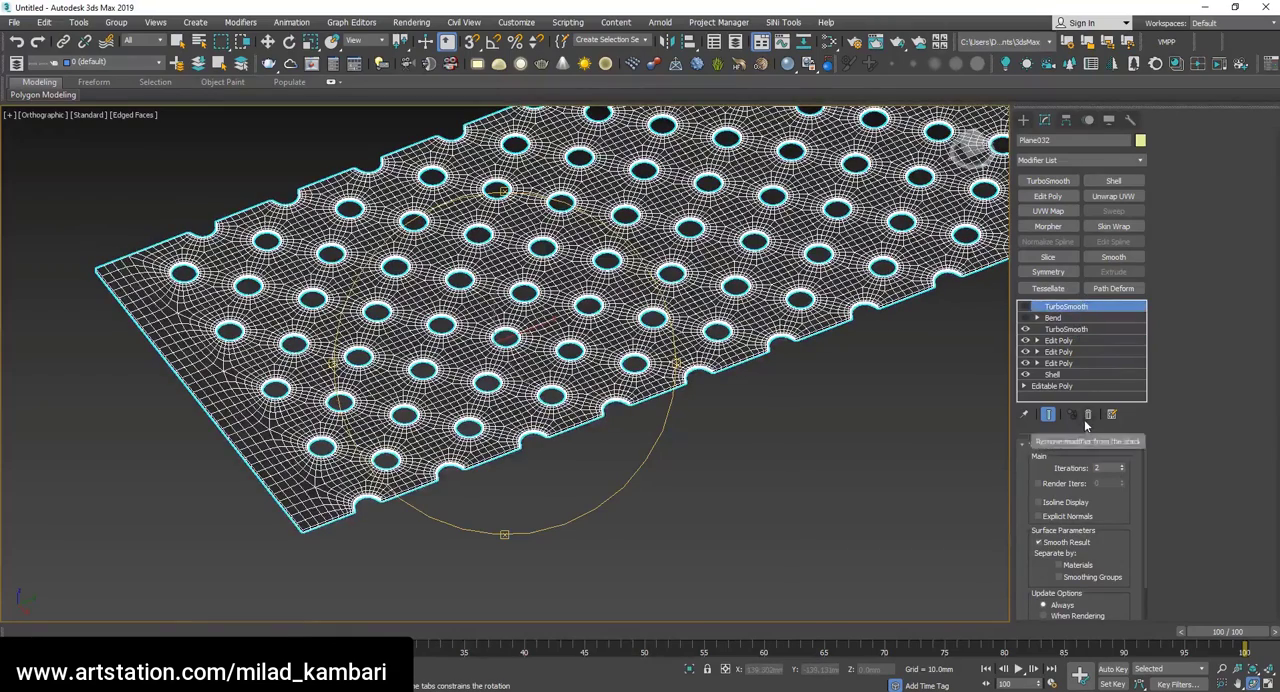
click(1087, 414)
click(1025, 306)
key(F4)
mouse_move(432, 435)
mouse_down()
mouse_move(476, 380)
mouse_move(484, 444)
mouse_move(458, 457)
mouse_move(446, 369)
mouse_move(455, 440)
mouse_move(454, 384)
mouse_move(628, 286)
mouse_move(614, 294)
mouse_up()
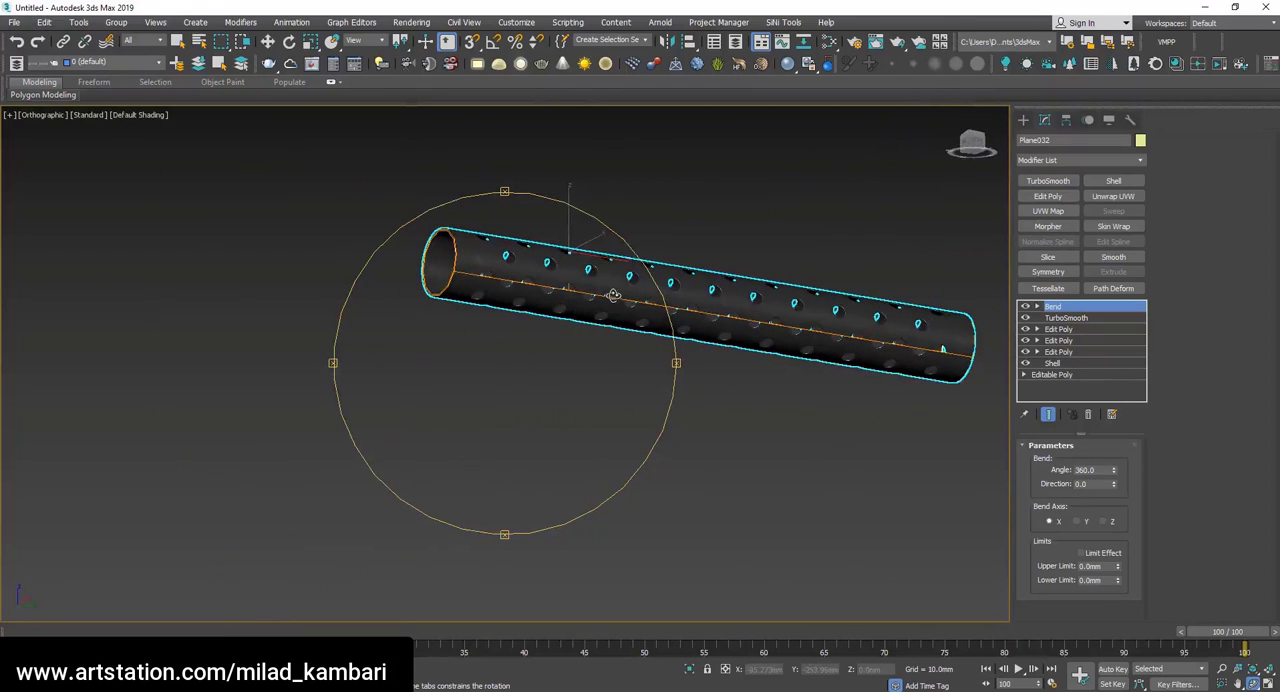
Disable the Bend, TurboSmooth and column-trimming Edit Poly, and add a new Edit Poly above the disabled one.
click(1025, 307)
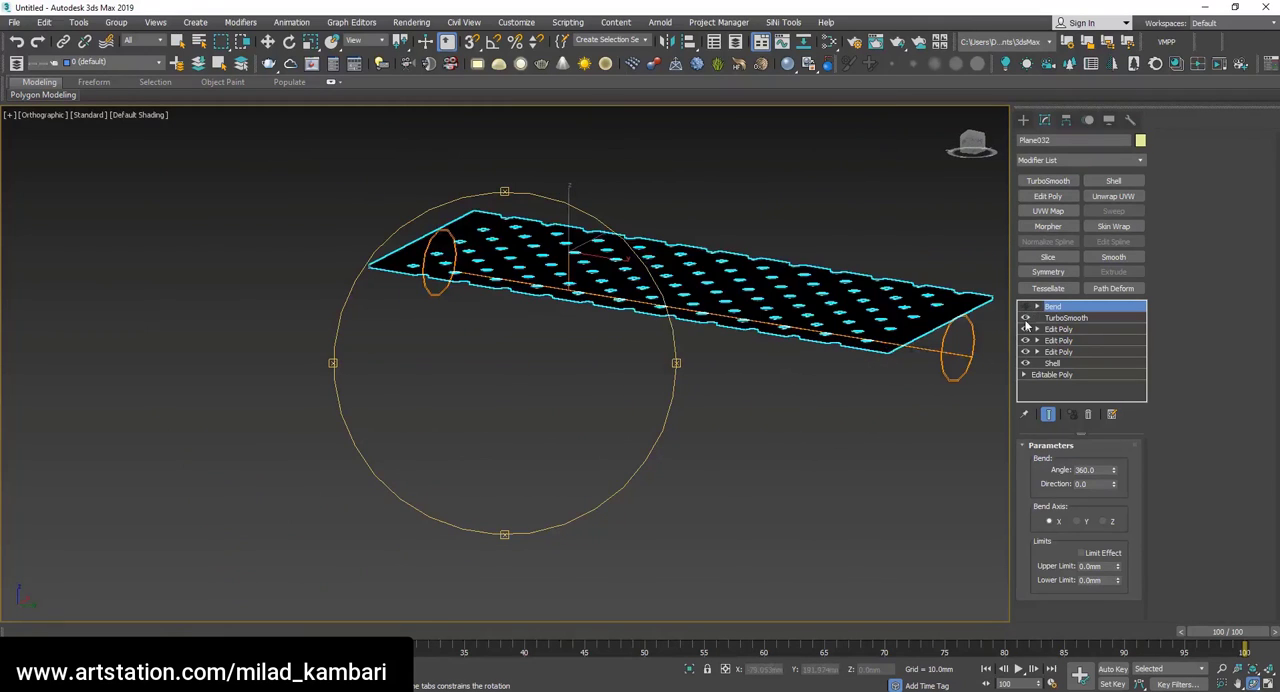
key(t)
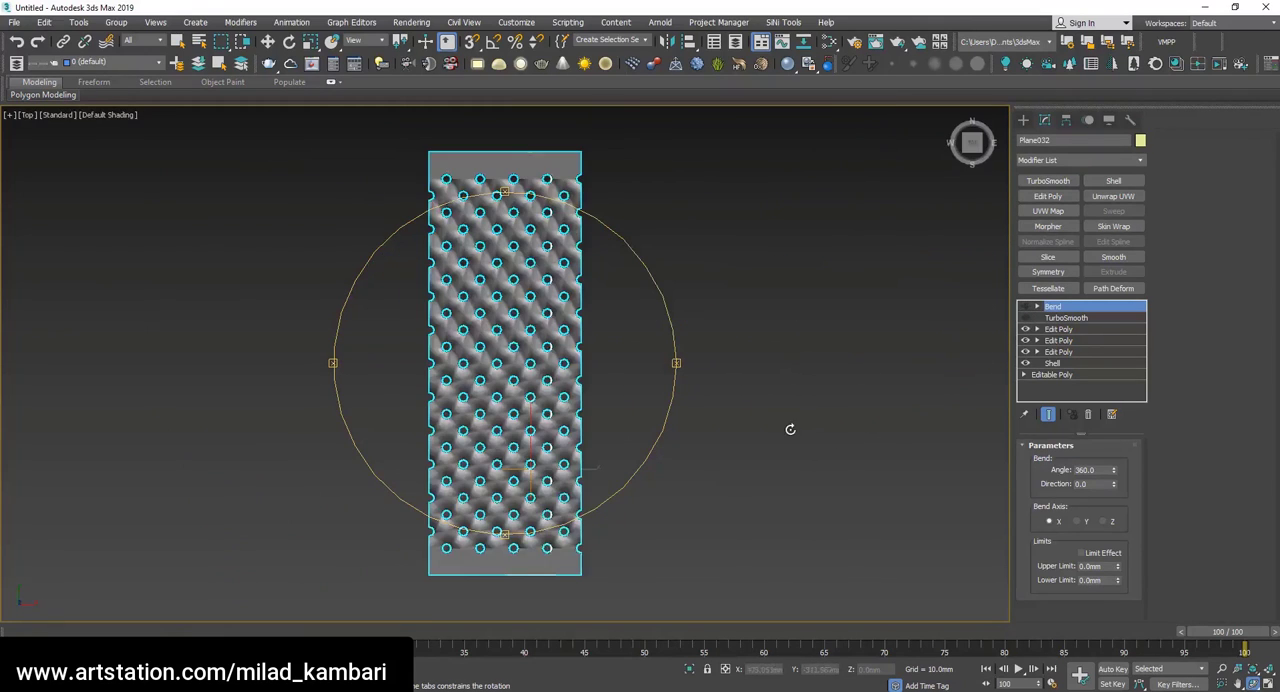
click(1060, 331)
click(1026, 329)
click(1056, 197)
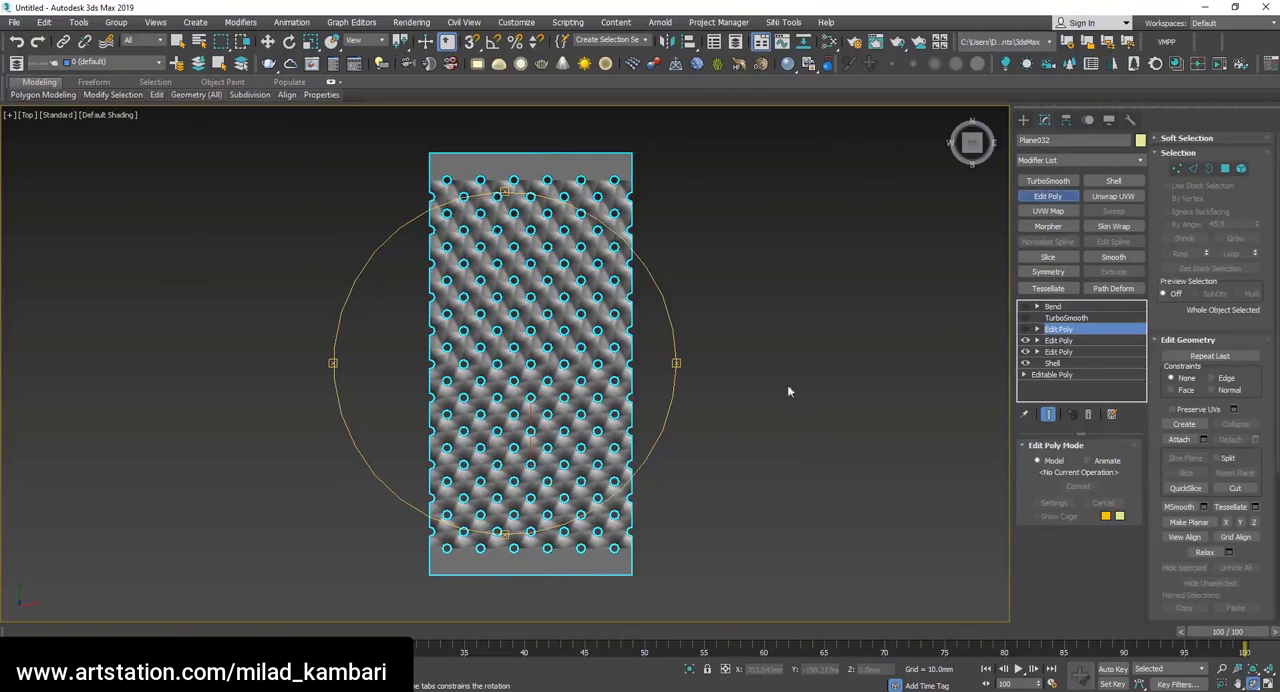
Select the vertices of the full-width sheet's two rightmost grid columns in the Top view and delete them.
key(1)
key(w)
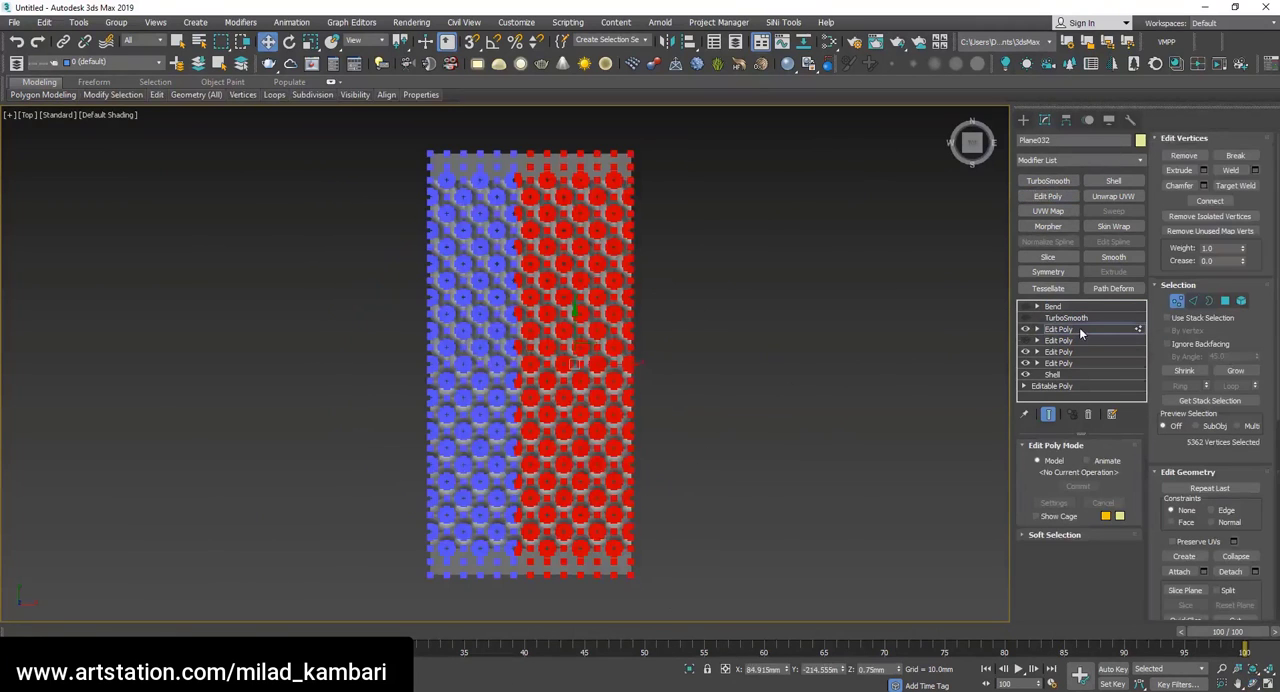
click(1079, 329)
alt+drag(475, 113, 473, 111)
scroll(565, 228, up, 3)
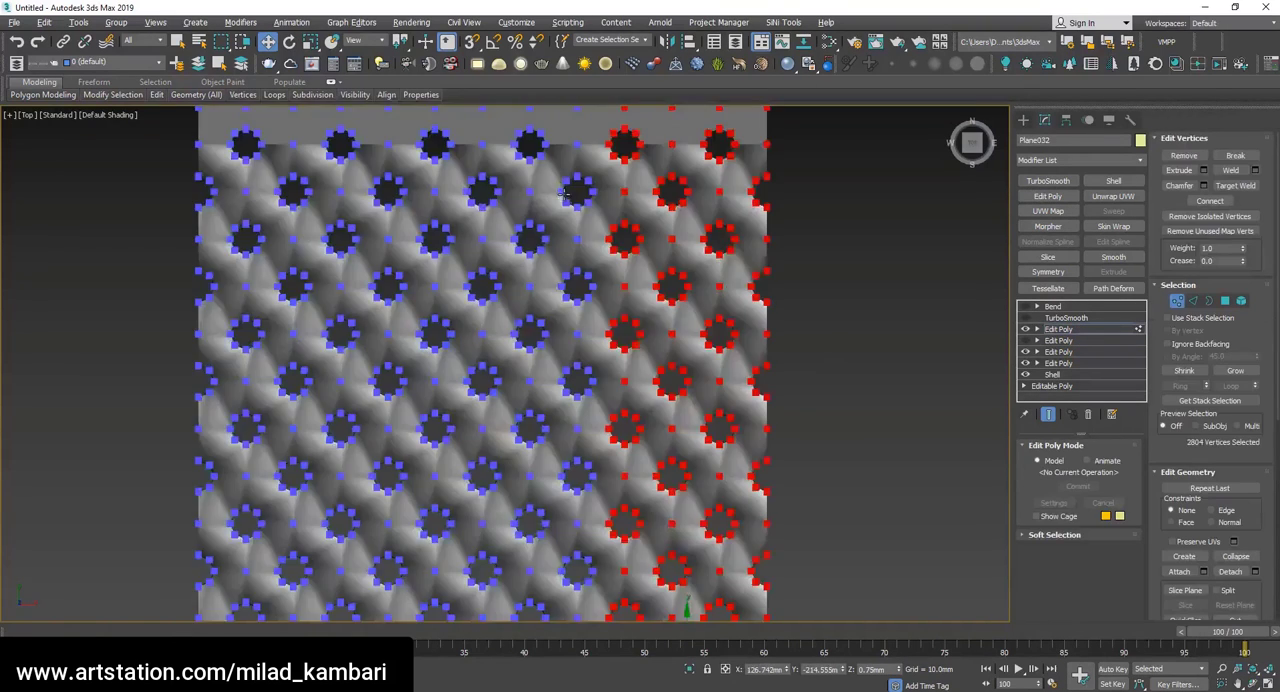
scroll(634, 260, down, 4)
scroll(630, 228, up, 3)
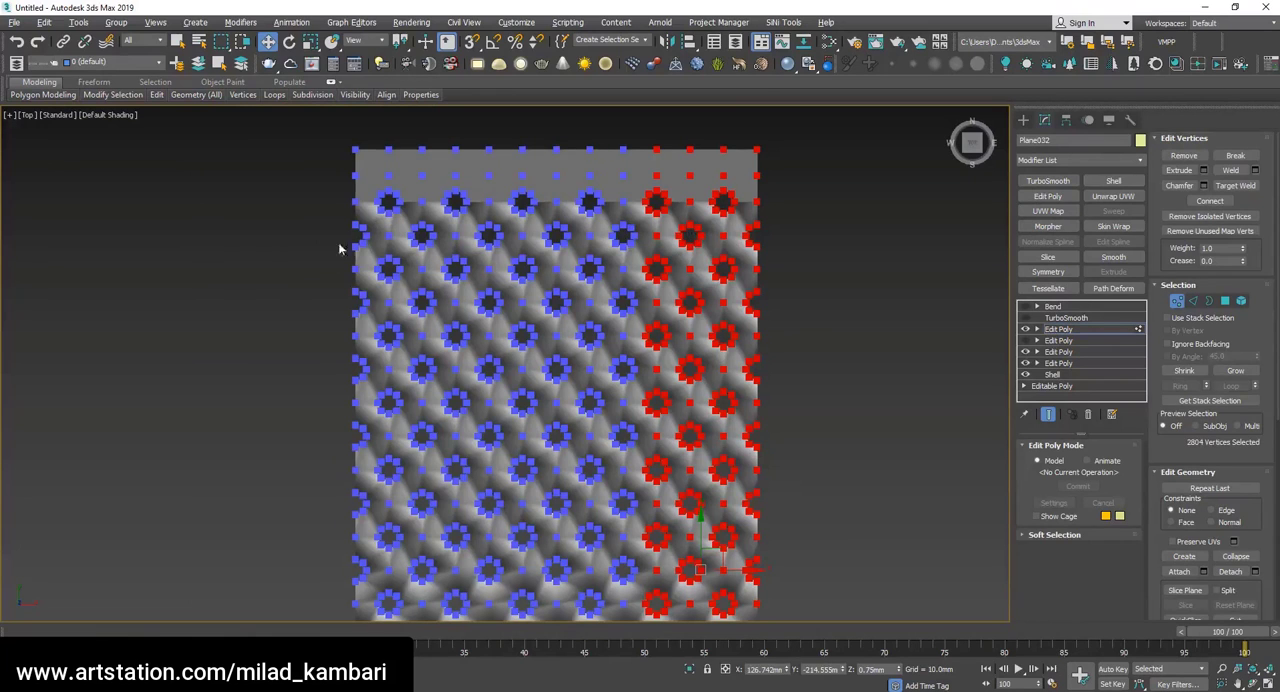
scroll(658, 167, down, 4)
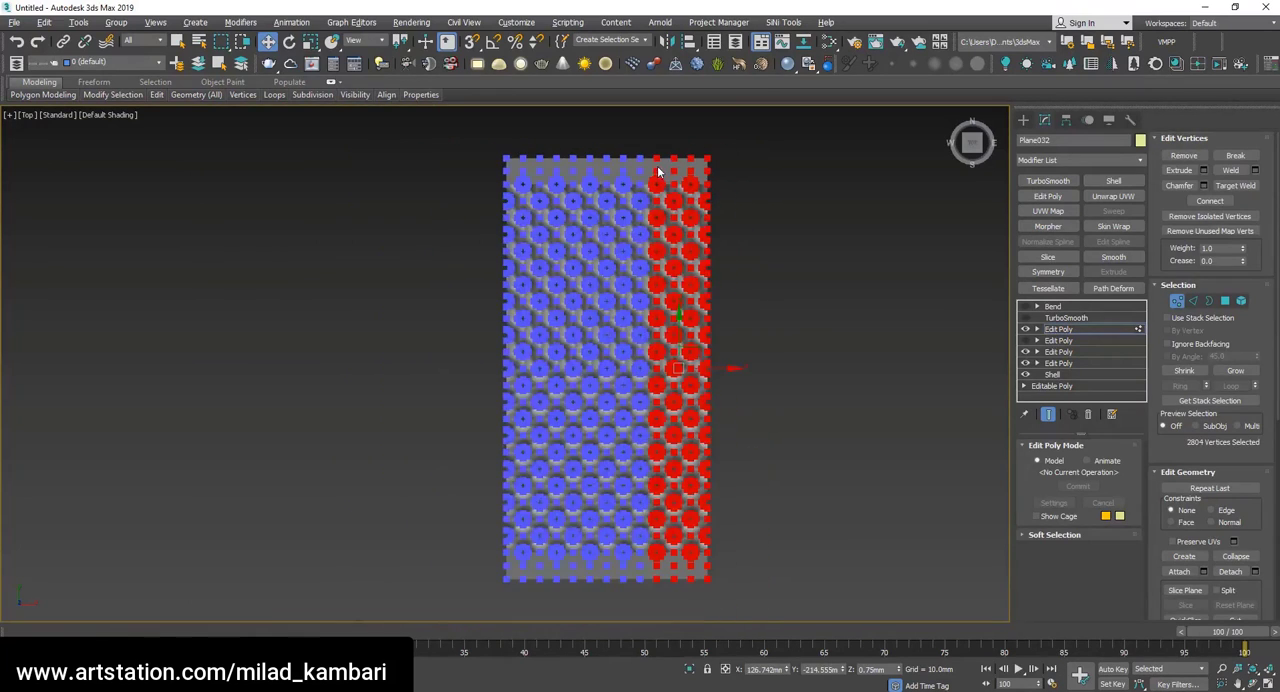
alt+drag(597, 614, 651, 165)
alt+drag(674, 121, 677, 120)
scroll(677, 120, up, 4)
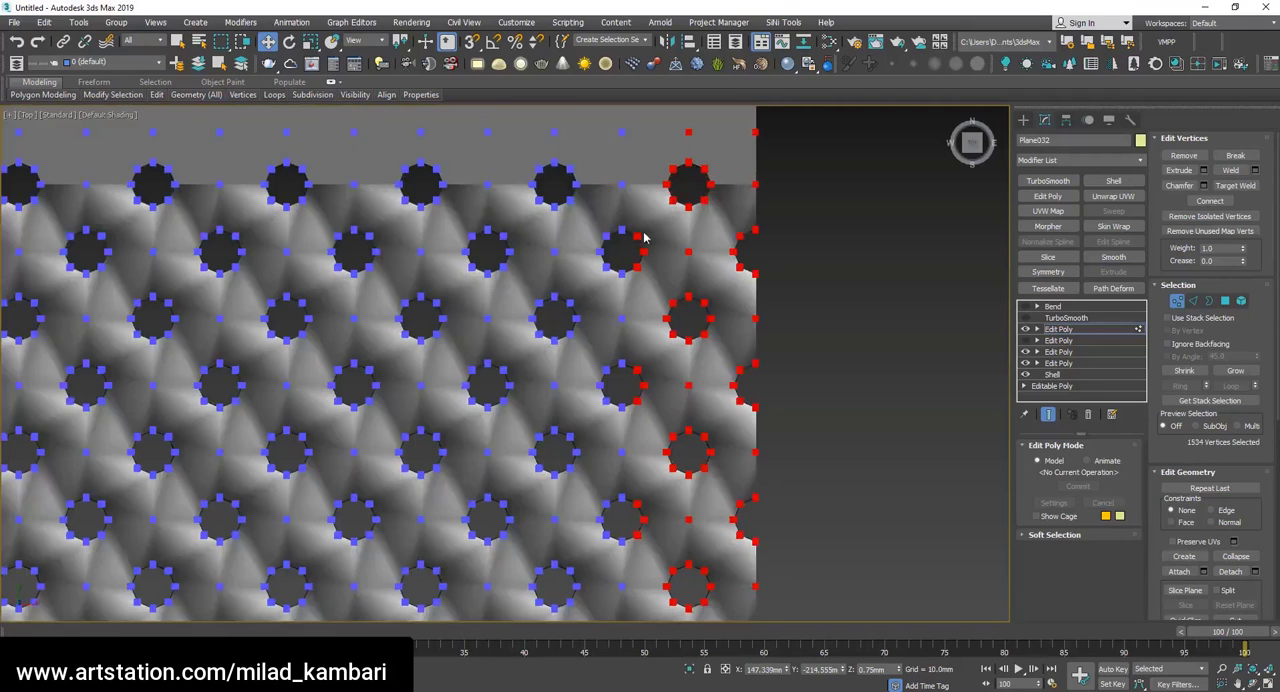
scroll(669, 200, down, 1)
key(Delete)
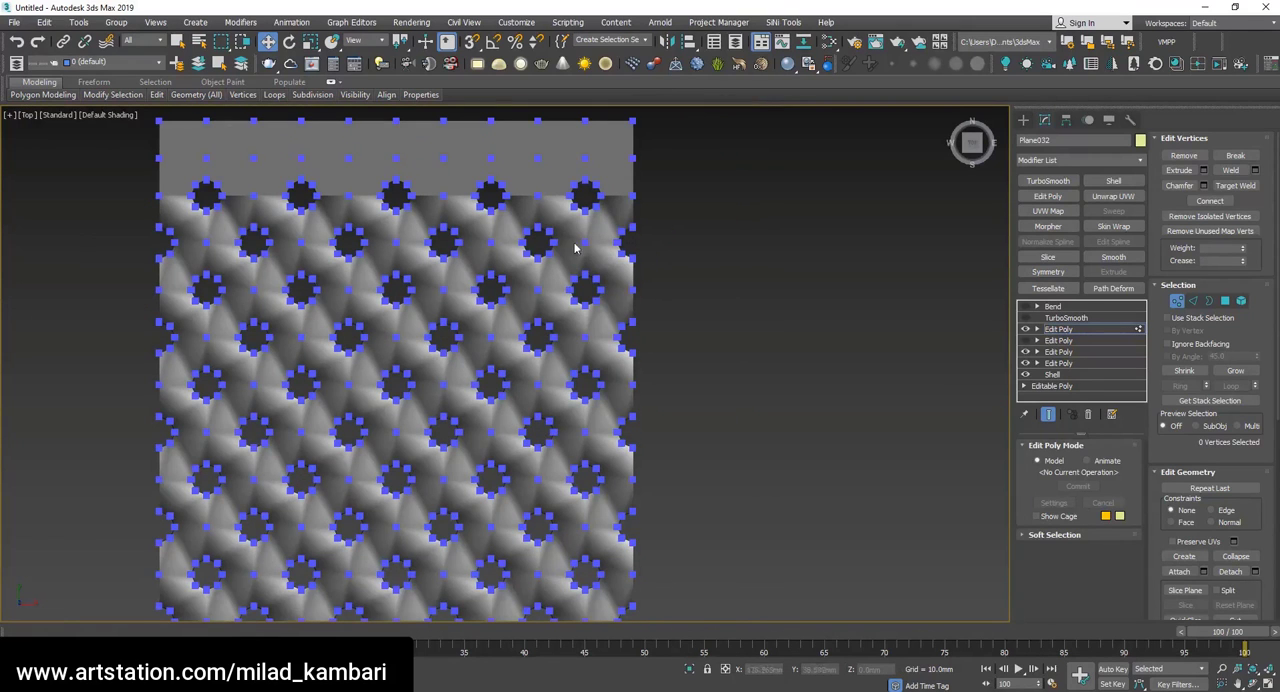
Turn the TurboSmooth and Bend back on and inspect the rolled tube, toggling the Bend to compare it with the flat sheet.
click(1066, 318)
click(1025, 318)
click(1025, 306)
click(1053, 306)
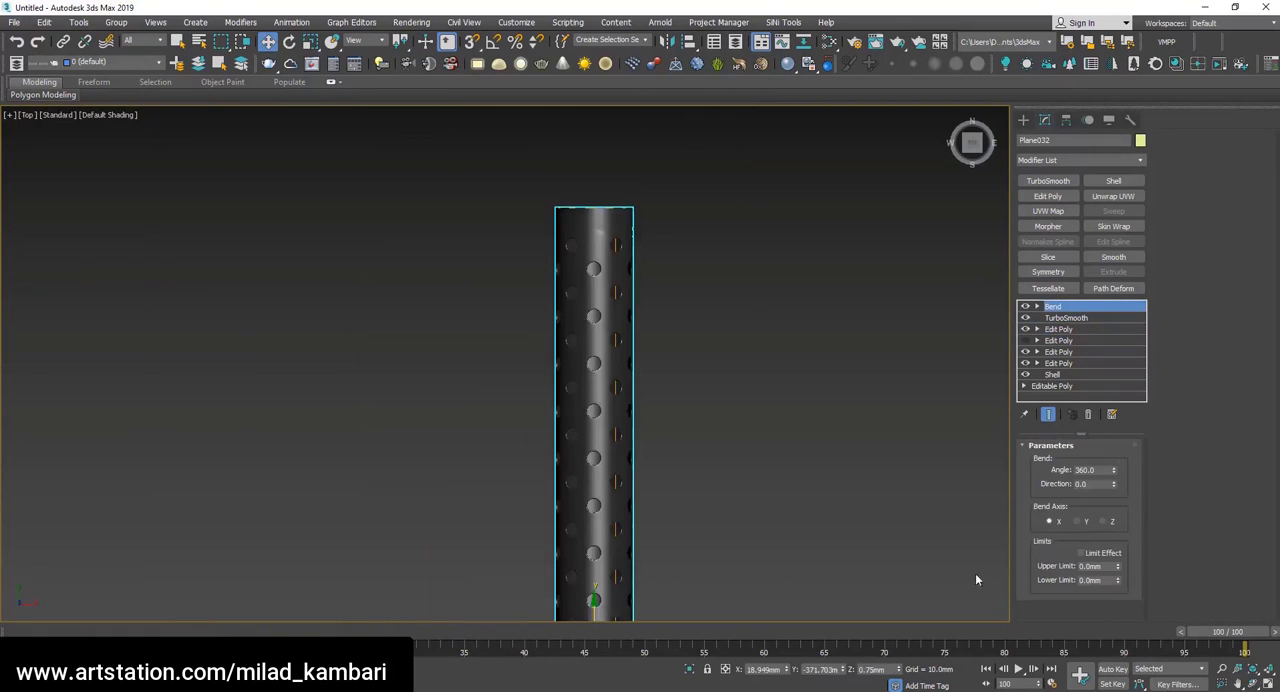
click(1253, 684)
scroll(640, 480, down, 4)
drag(640, 480, 560, 480)
scroll(545, 435, up, 5)
click(1026, 306)
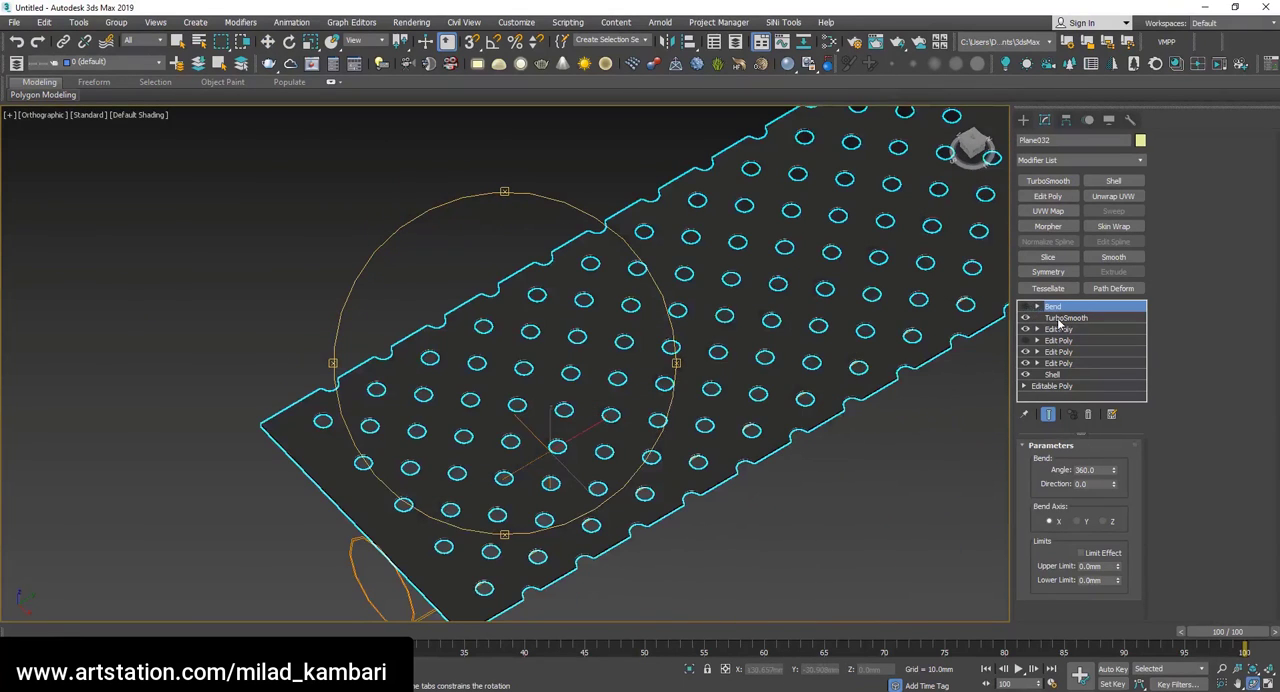
click(1025, 306)
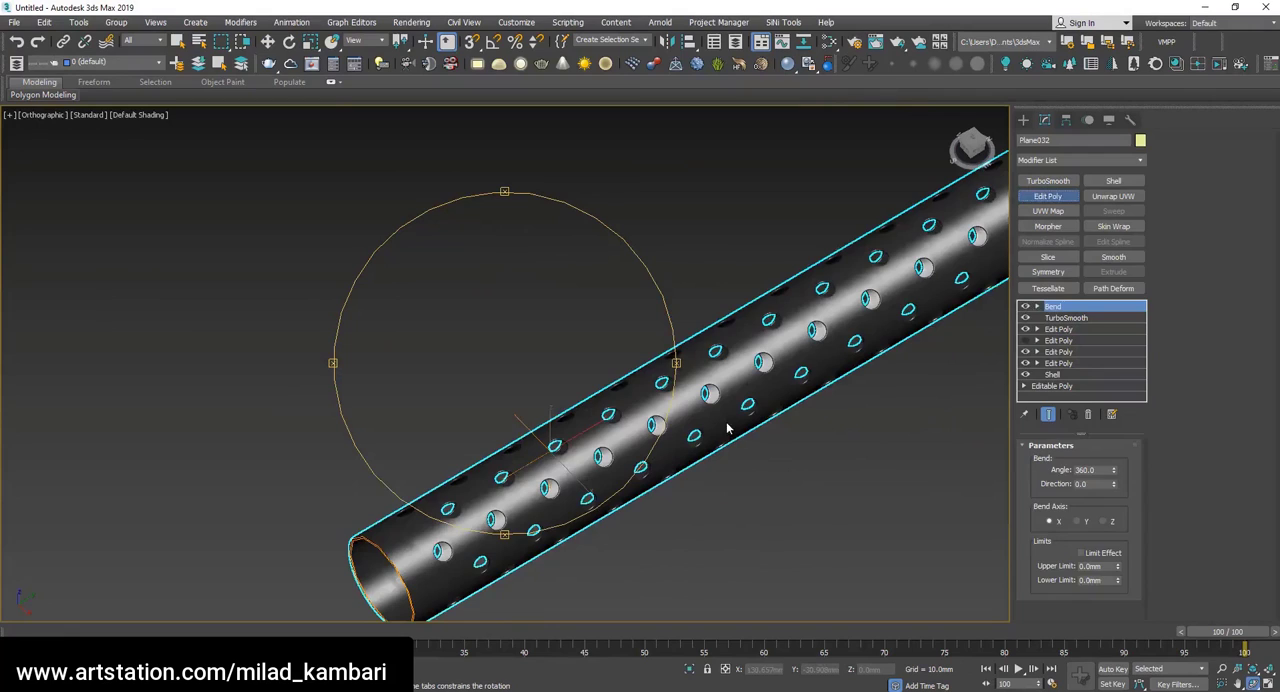
Add an Edit Poly above the Bend, show edged faces and select all open borders of the tube.
key(F4)
drag(493, 518, 566, 371)
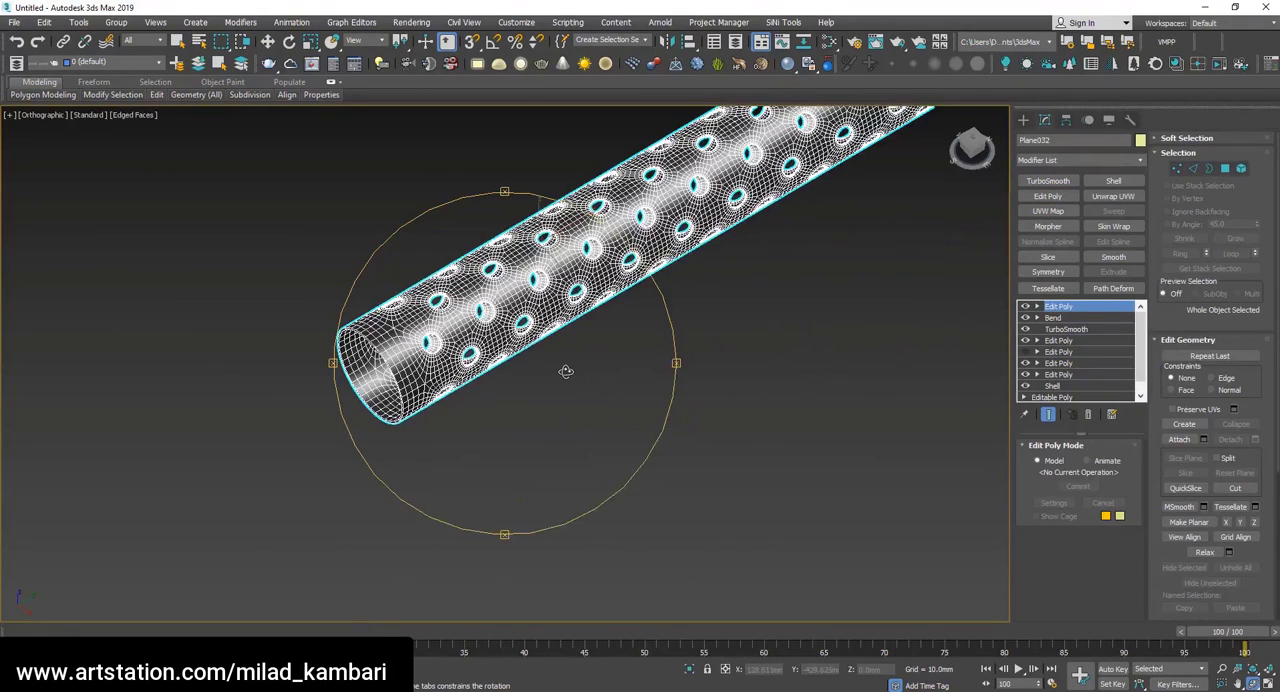
key(3)
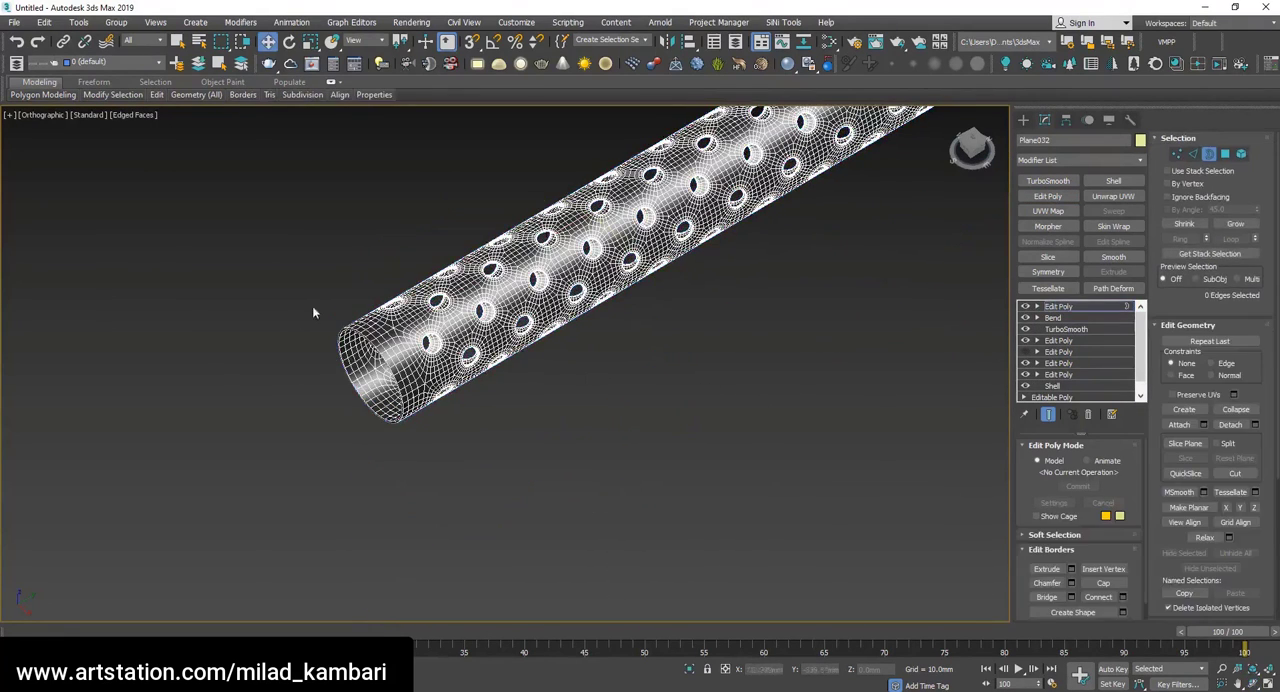
scroll(312, 305, up, 3)
scroll(436, 389, down, 2)
key(ctrl+a)
scroll(566, 430, down, 3)
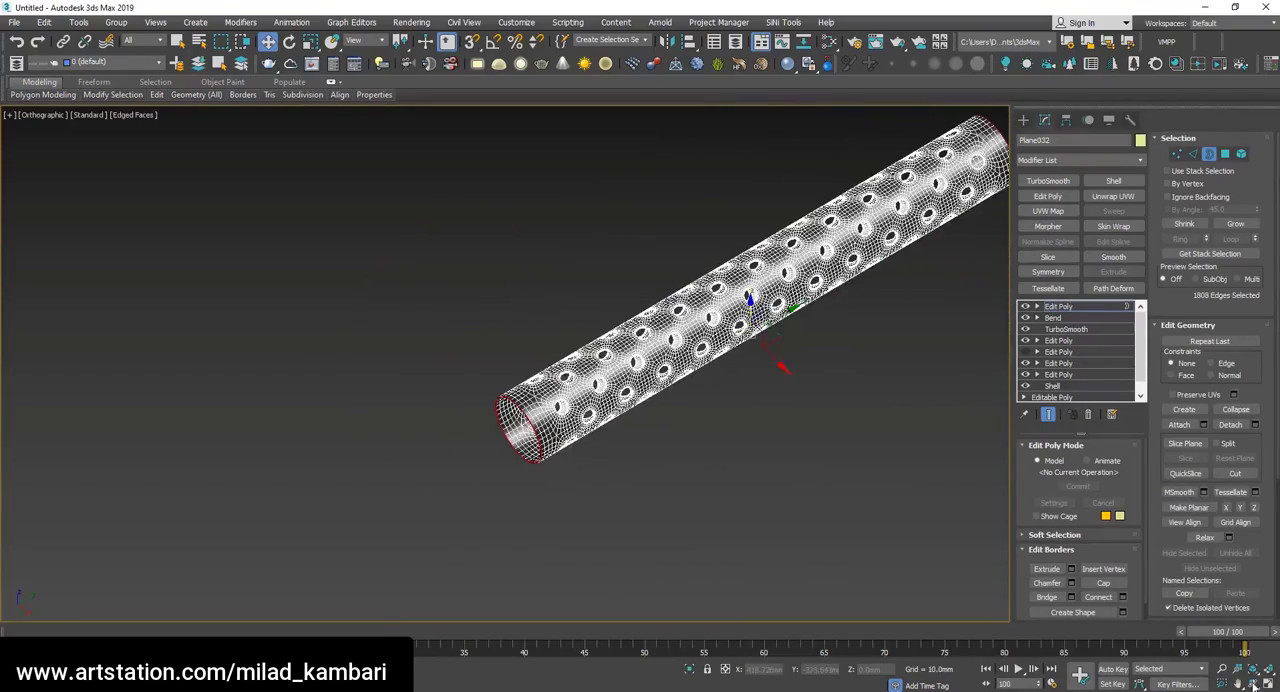
Turn off the top Edit Poly, Bend and TurboSmooth, and go back to the Edit Poly directly beneath the TurboSmooth.
alt+middle_drag(566, 430, 667, 287)
scroll(667, 287, up, 5)
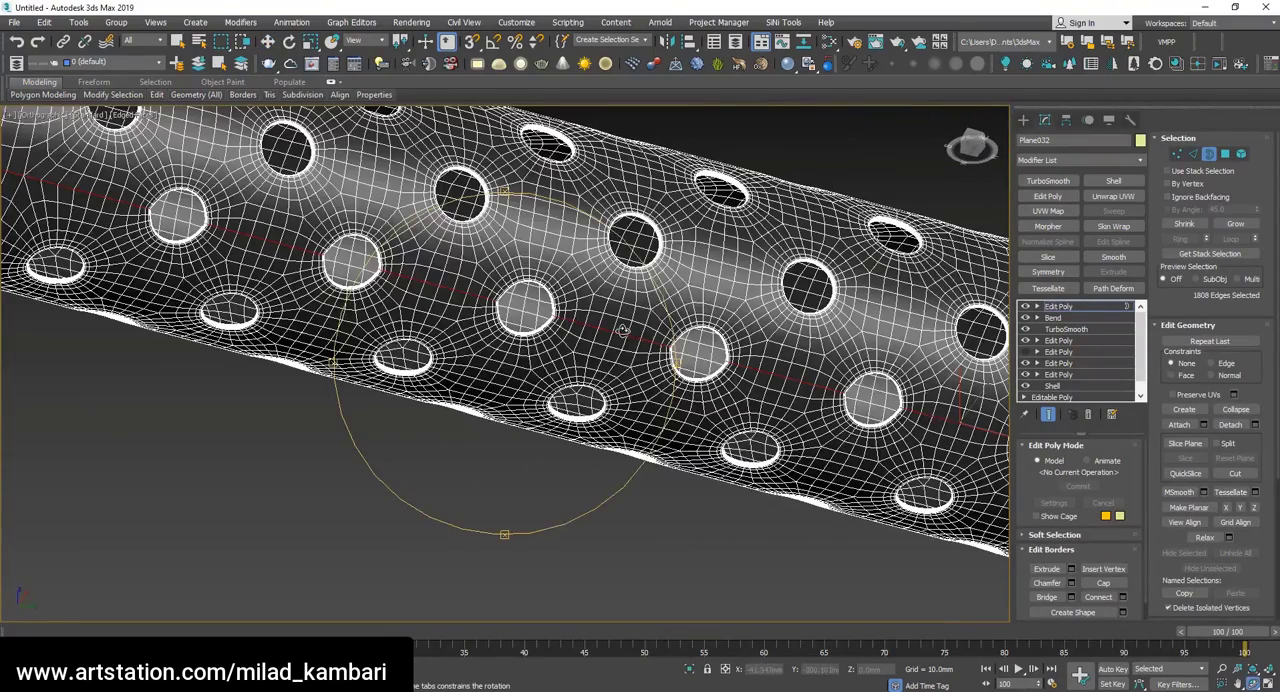
scroll(622, 330, down, 4)
alt+middle_drag(622, 330, 560, 300)
scroll(546, 291, up, 5)
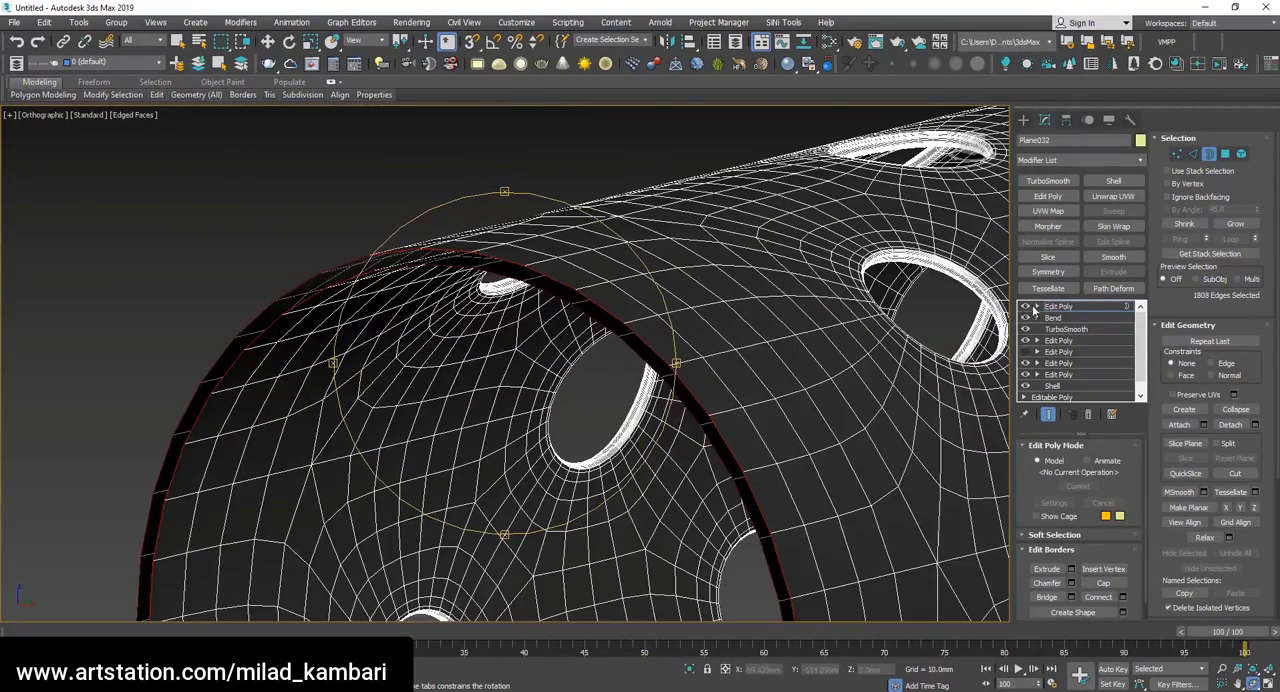
click(1025, 307)
click(1025, 318)
click(1025, 329)
click(1075, 341)
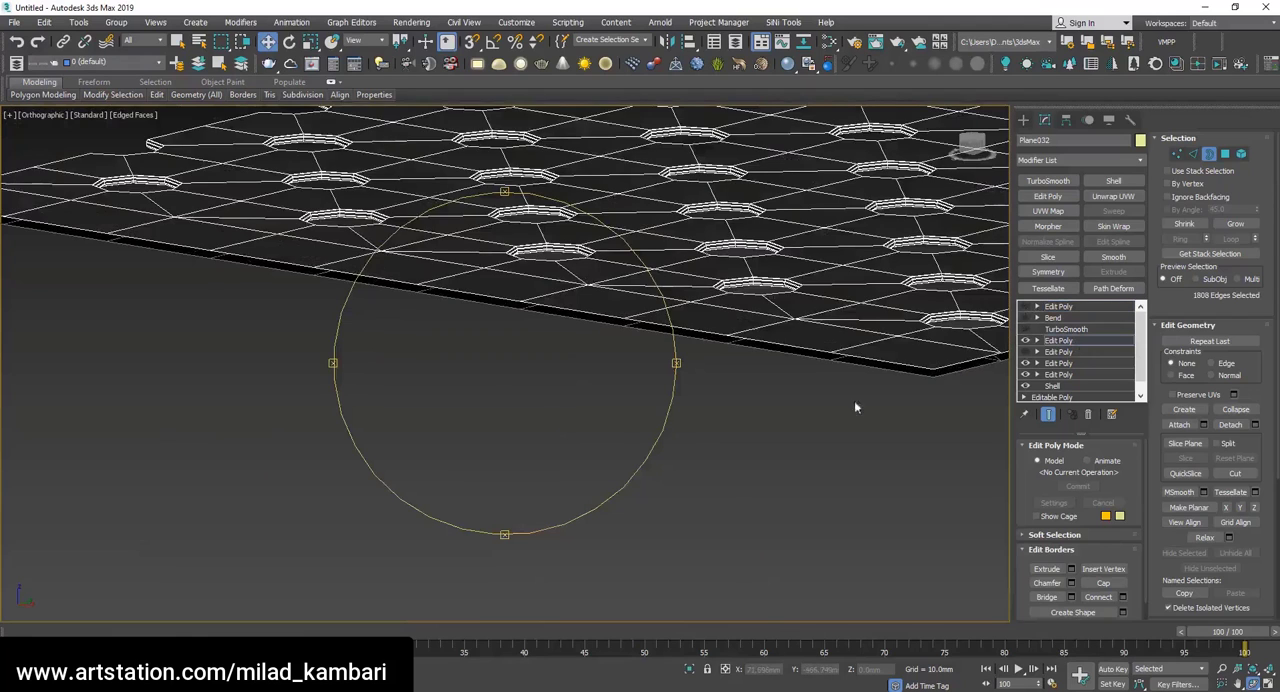
Select the upper and lower border edge loops along the flat sheet's near short end and bridge them closed.
alt+middle_drag(855, 407, 611, 356)
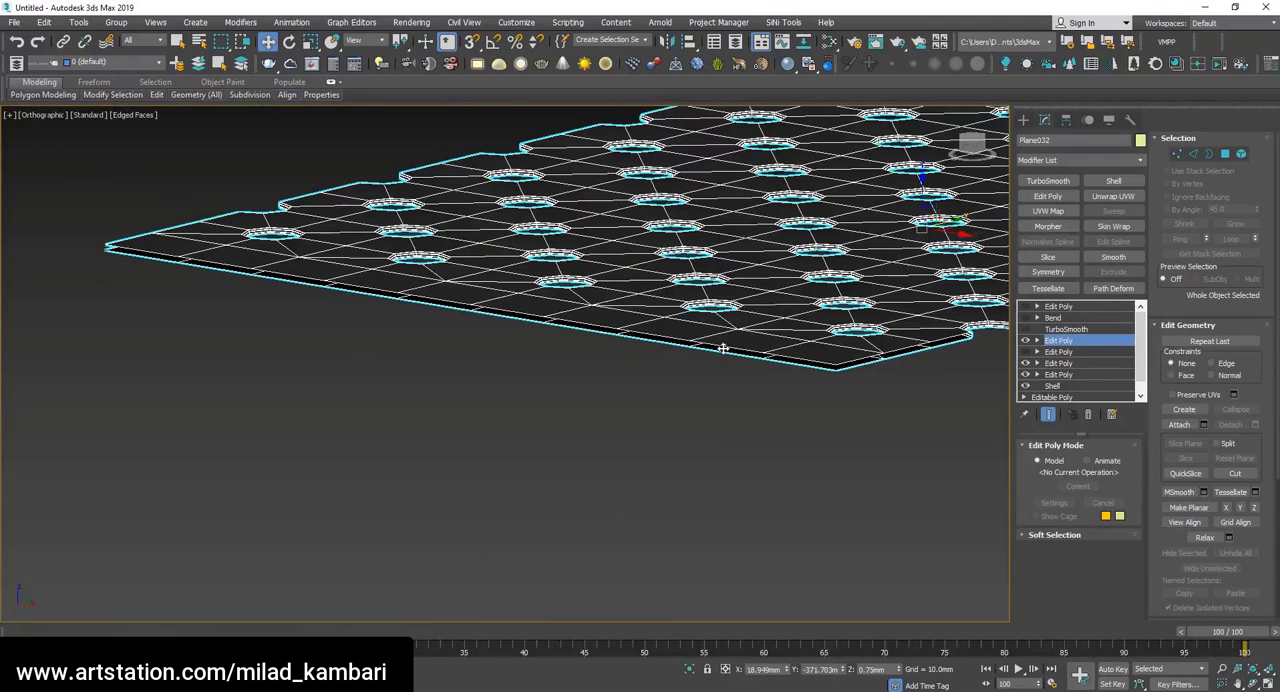
key(2)
double_click(805, 357)
ctrl+double_click(795, 366)
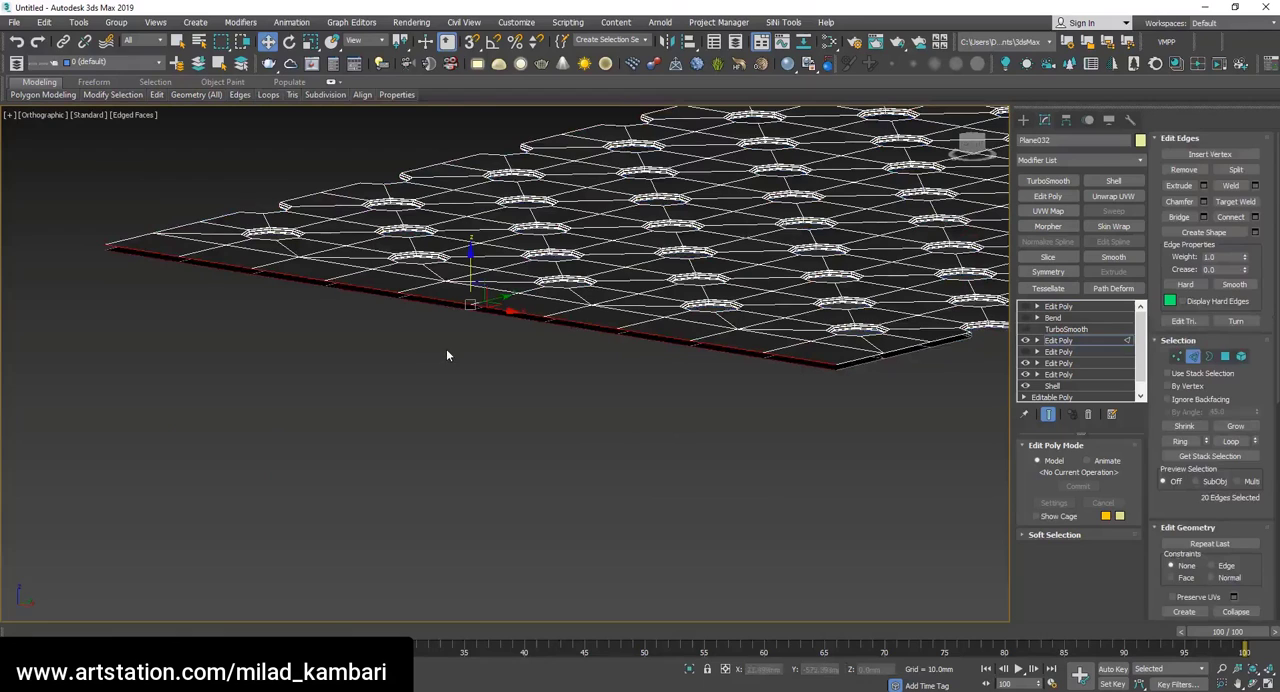
double_click(797, 359)
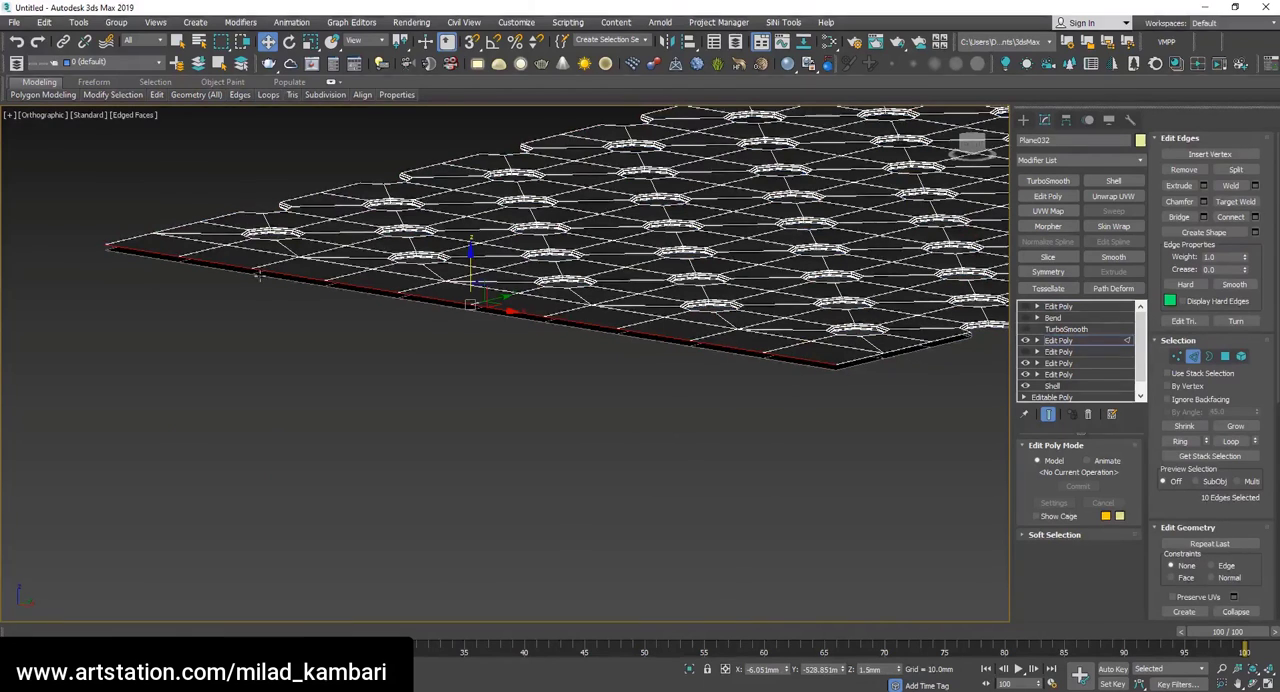
ctrl+double_click(795, 366)
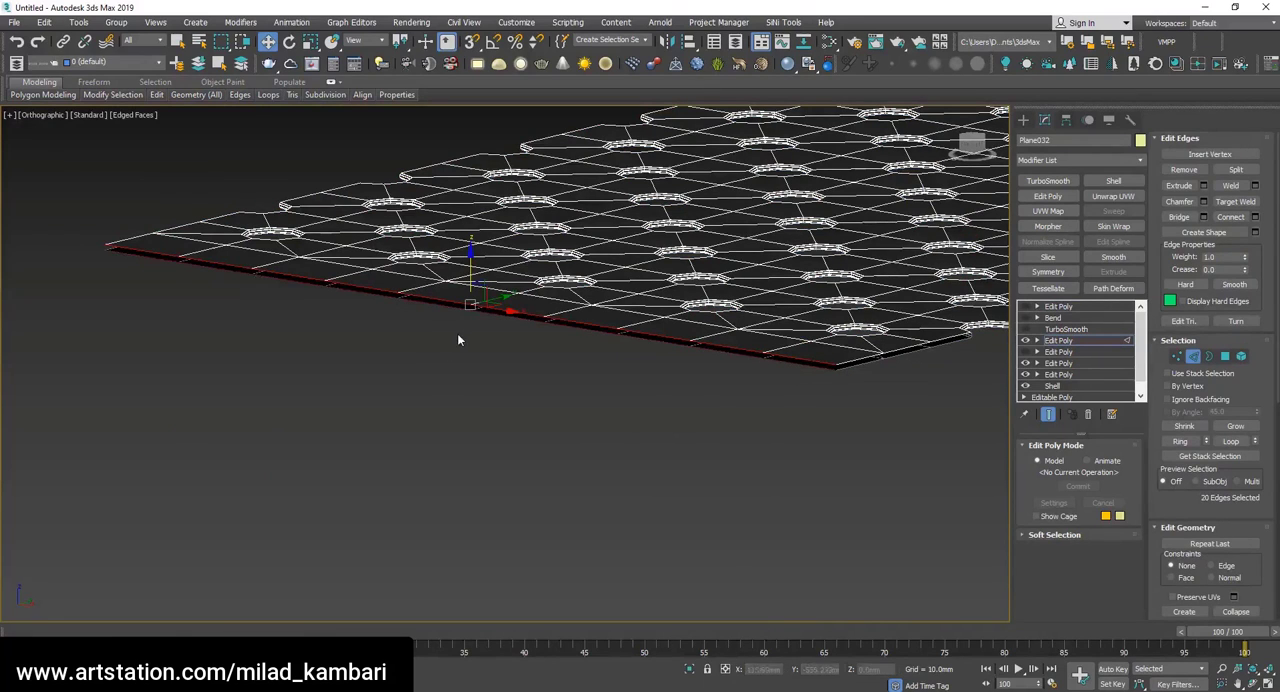
click(1205, 217)
click(511, 429)
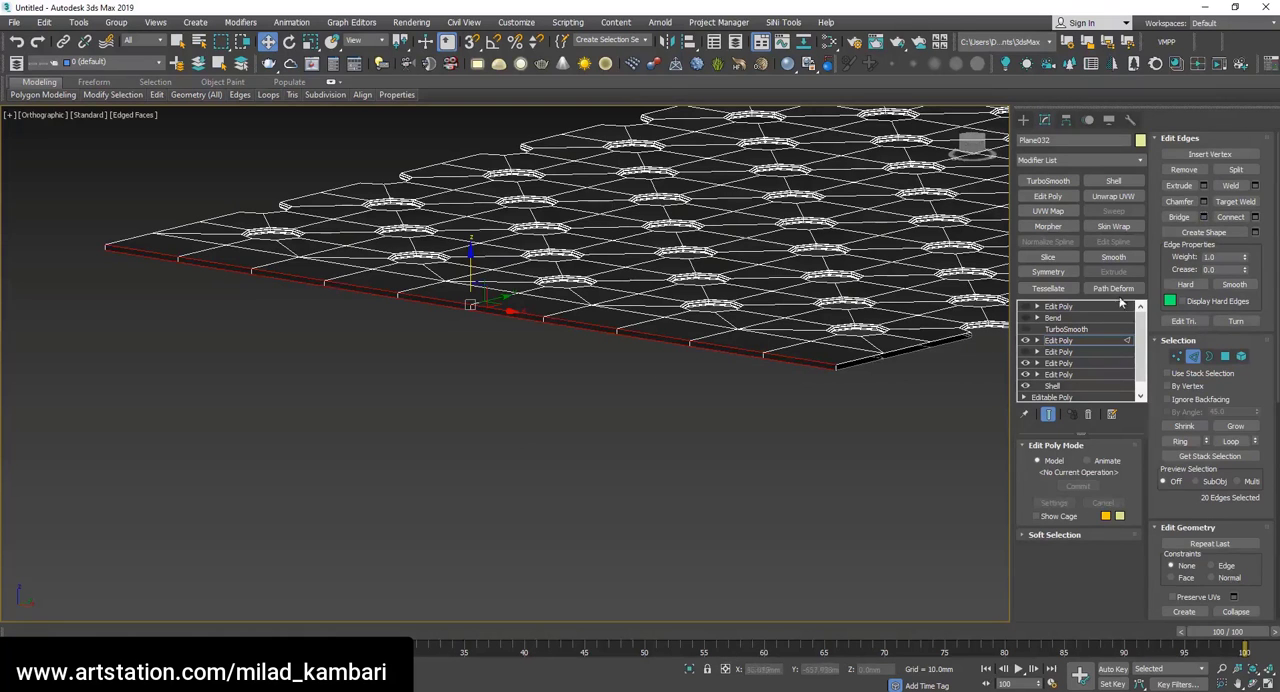
Chamfer the bridged end's long edges, then chamfer the resulting edges again by about 0.05 mm.
click(1204, 202)
scroll(852, 357, up, 10)
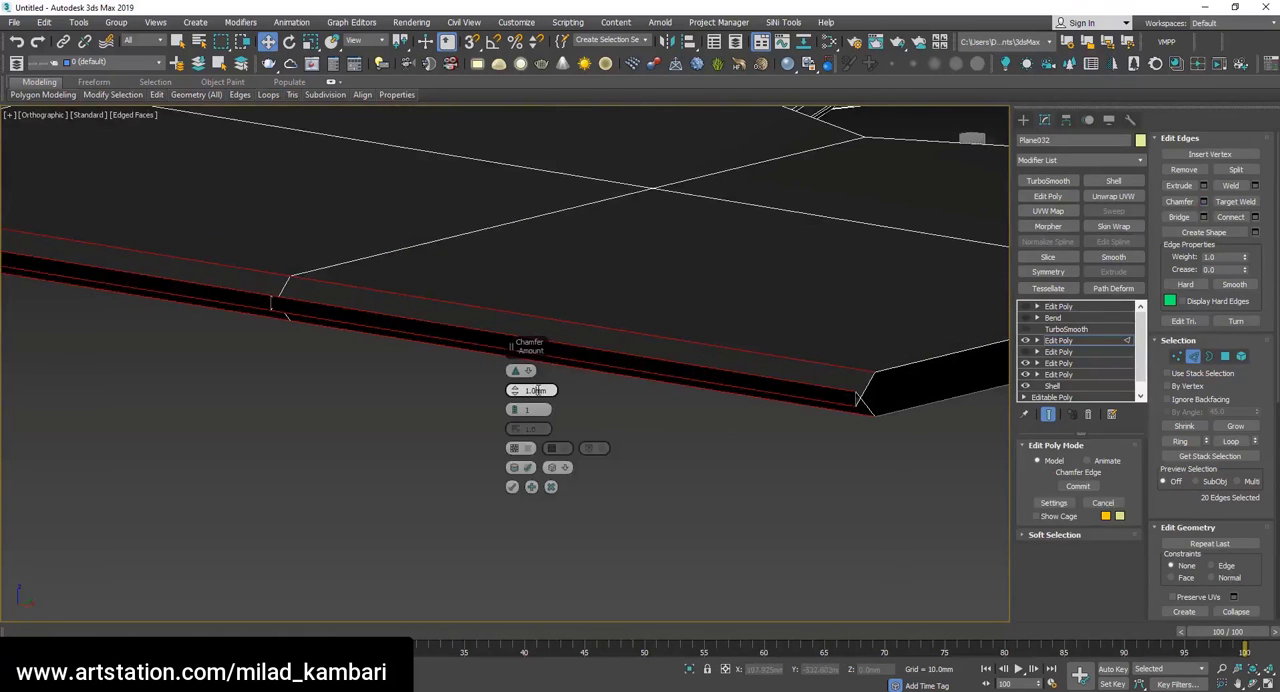
mouse_move(514, 390)
mouse_down()
mouse_move(513, 416)
mouse_move(514, 398)
mouse_up()
click(531, 487)
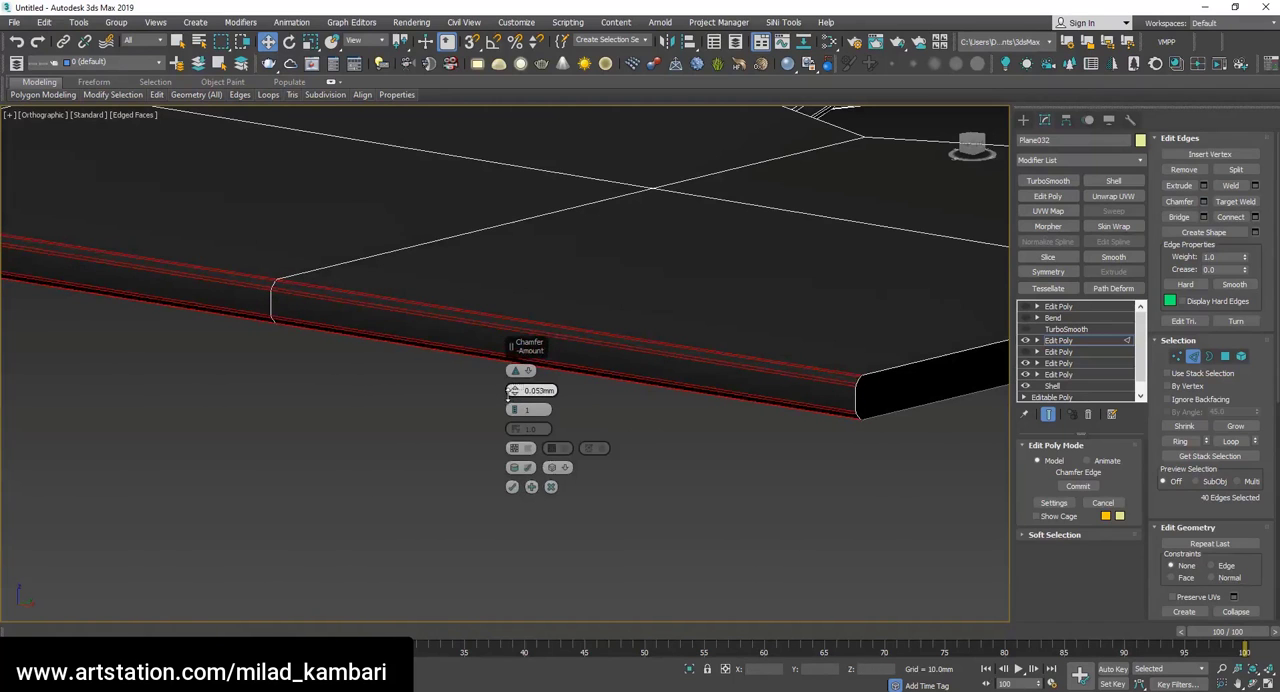
click(538, 390)
key(Return)
scroll(580, 367, down, 8)
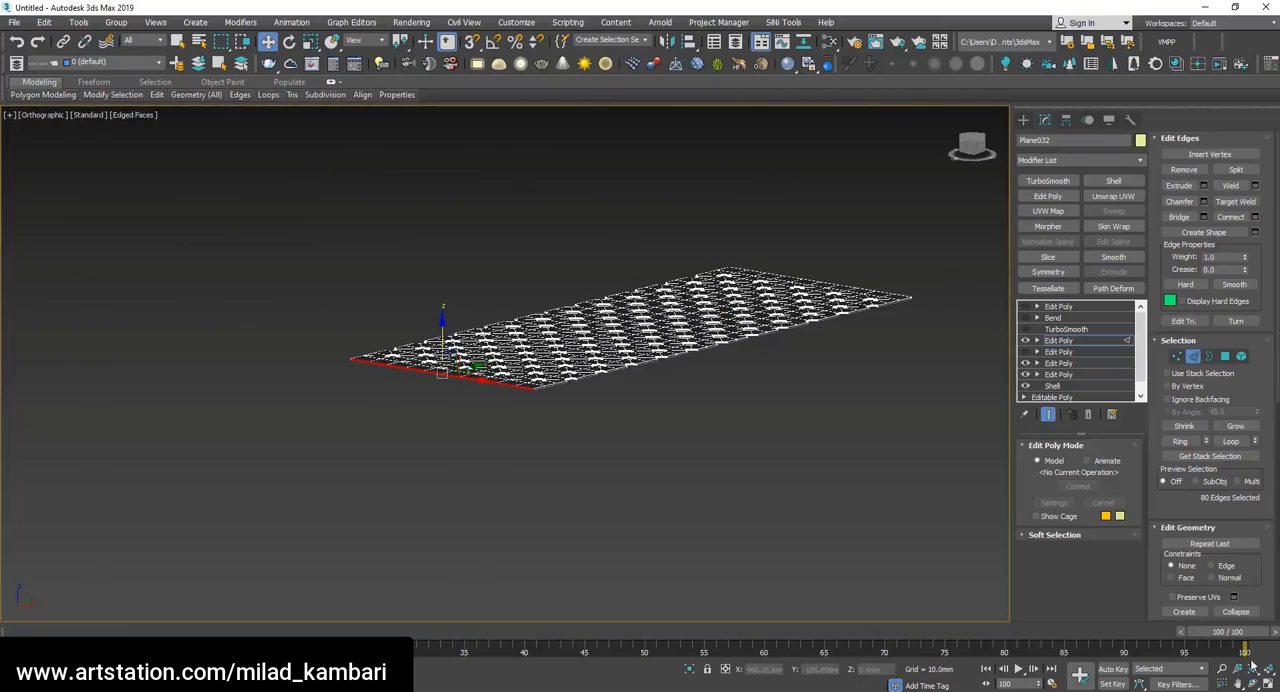
Select the upper and lower border edge loops on the sheet's opposite short end and bridge them closed.
click(1252, 683)
drag(325, 290, 700, 383)
scroll(754, 366, up, 10)
right_click(634, 383)
double_click(645, 389)
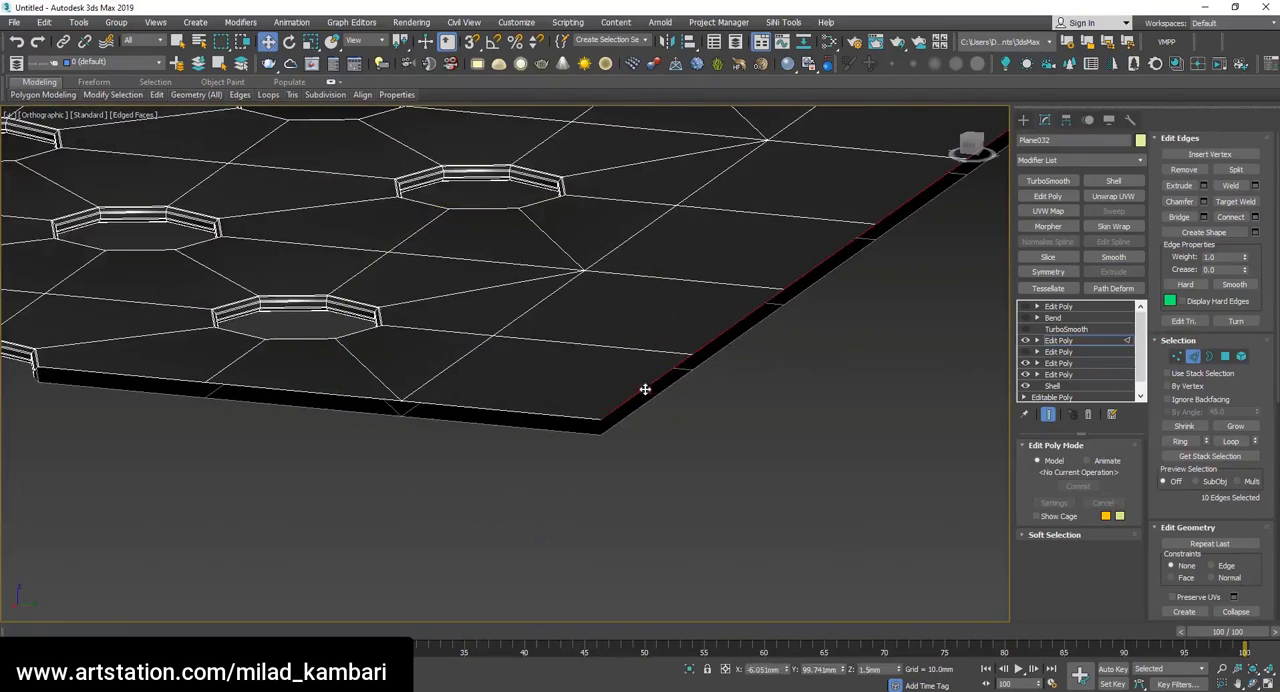
ctrl+double_click(645, 401)
click(1204, 217)
click(515, 429)
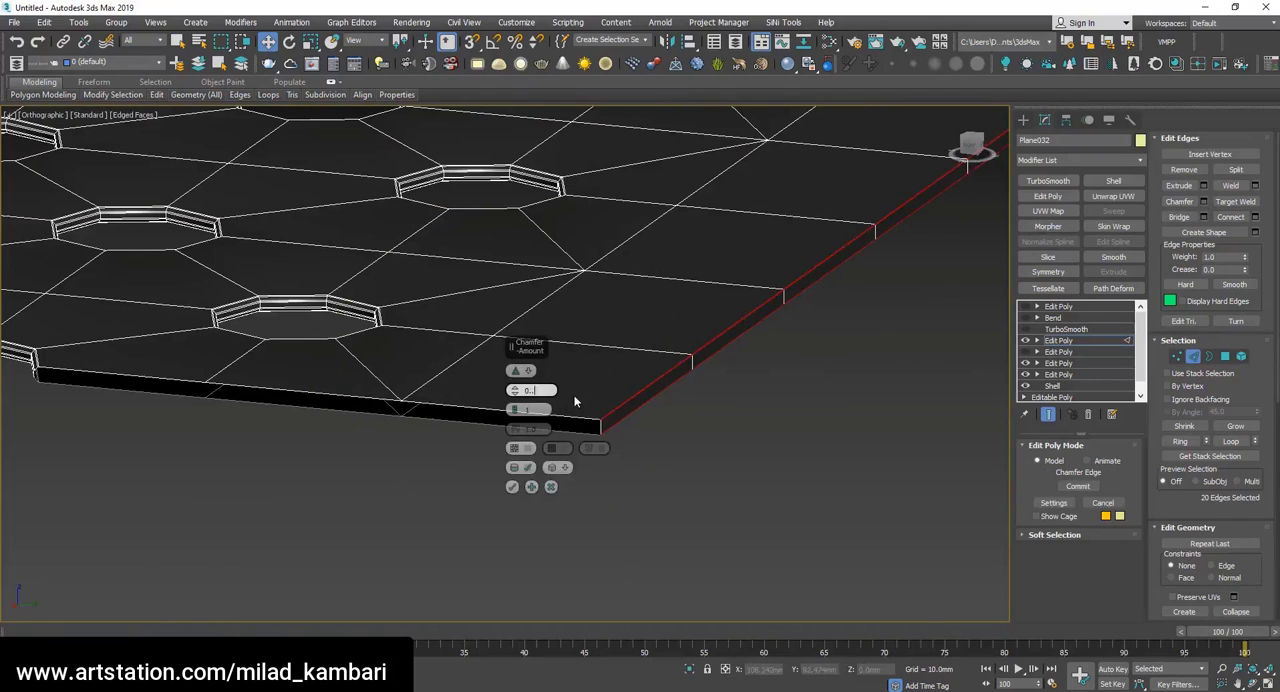
Chamfer the opposite end's bridged edges by 0.3 mm, then chamfer the resulting edges again by 0.05 mm.
text(0.3)
key(Return)
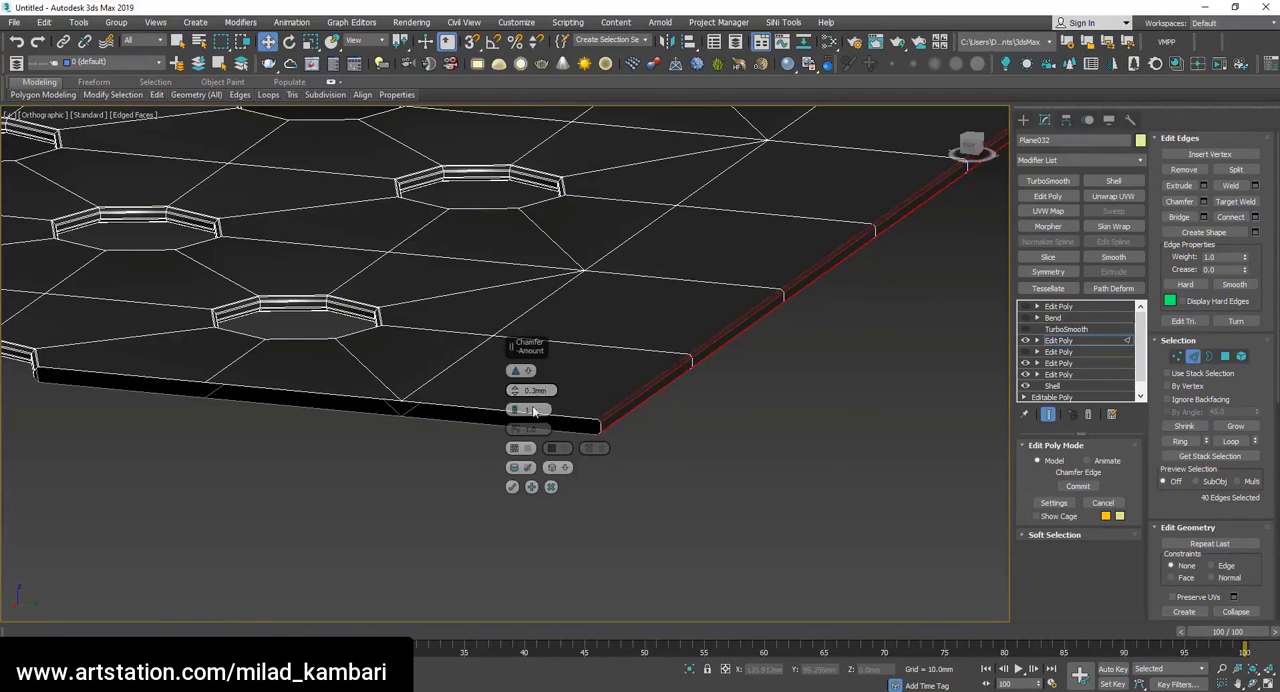
text(0.05)
key(Return)
click(512, 487)
Turn the TurboSmooth and Bend back on and return to the top Edit Poly above the Bend.
click(1103, 341)
click(1025, 330)
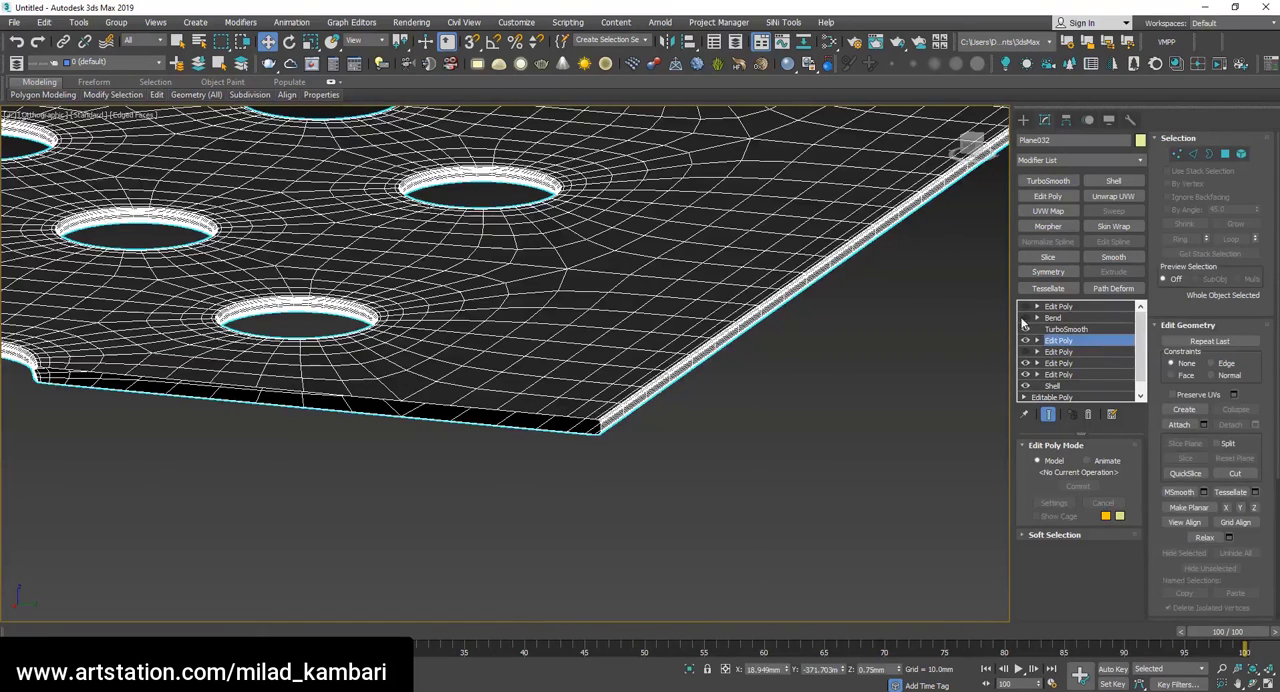
click(1025, 317)
scroll(637, 245, down, 6)
click(1079, 307)
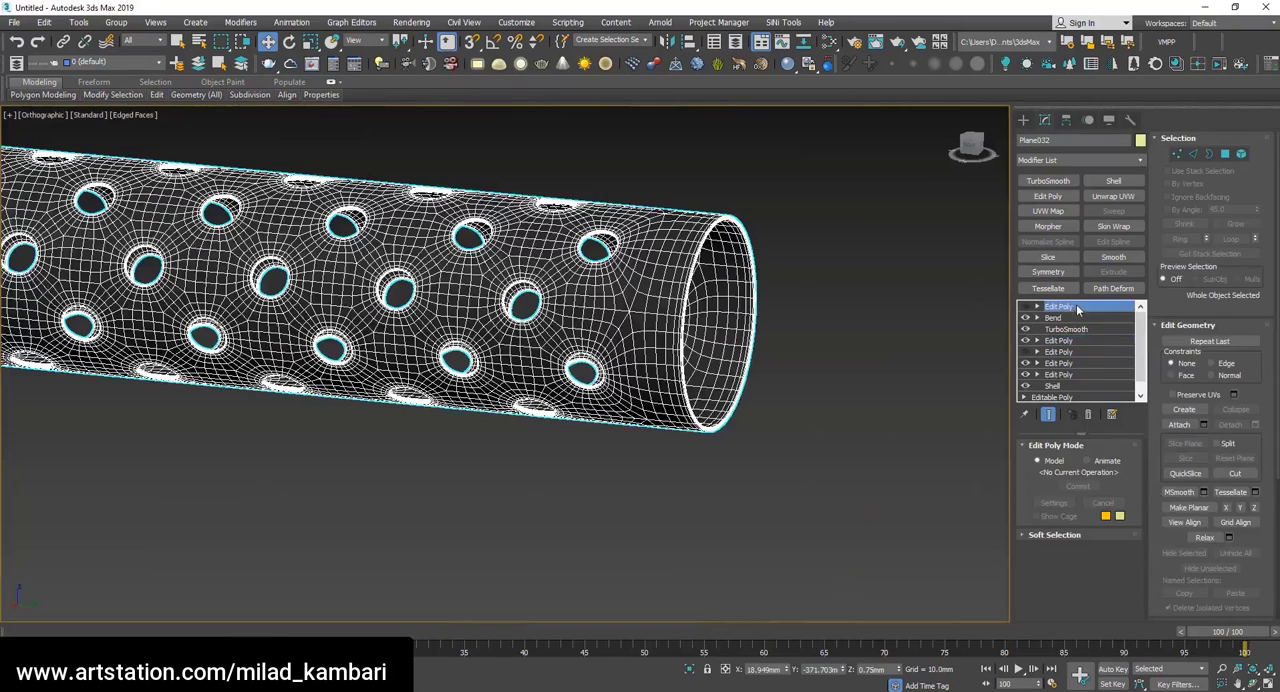
Re-enable the top Edit Poly, select the open borders along the tube's seam and convert the selection to vertices.
key(3)
click(1255, 683)
scroll(745, 423, down, 6)
drag(745, 423, 500, 396)
scroll(500, 396, up, 3)
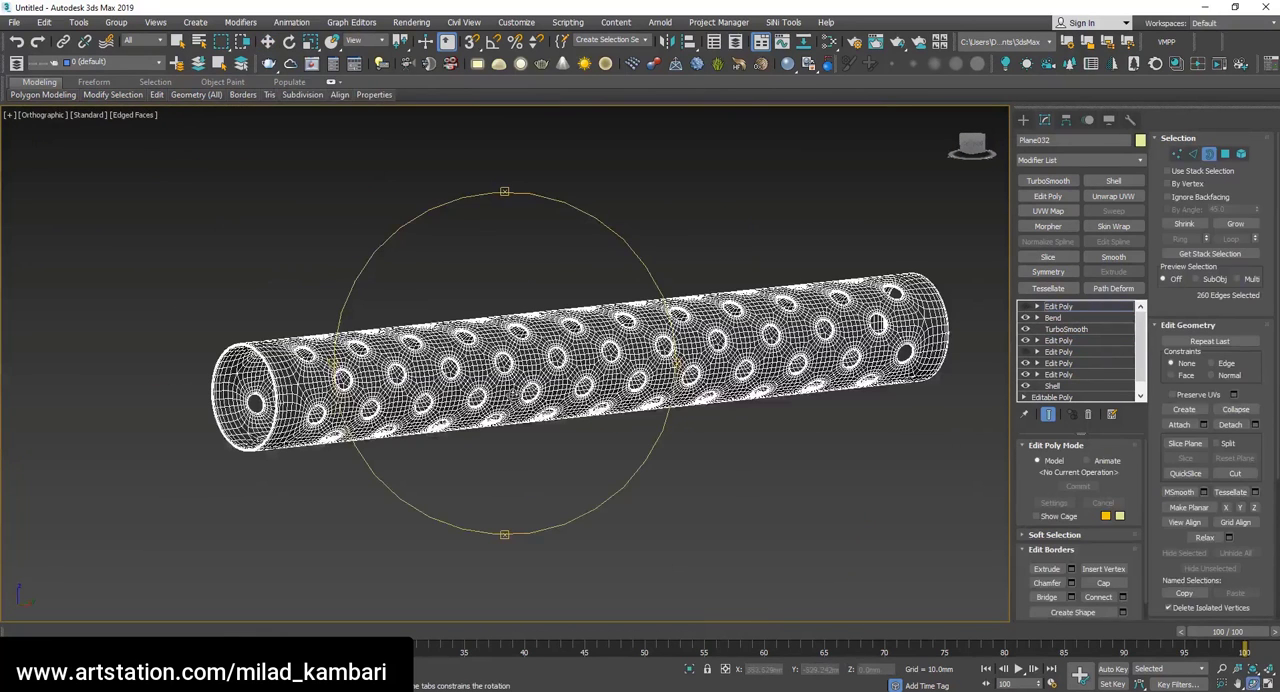
key(3)
click(1208, 154)
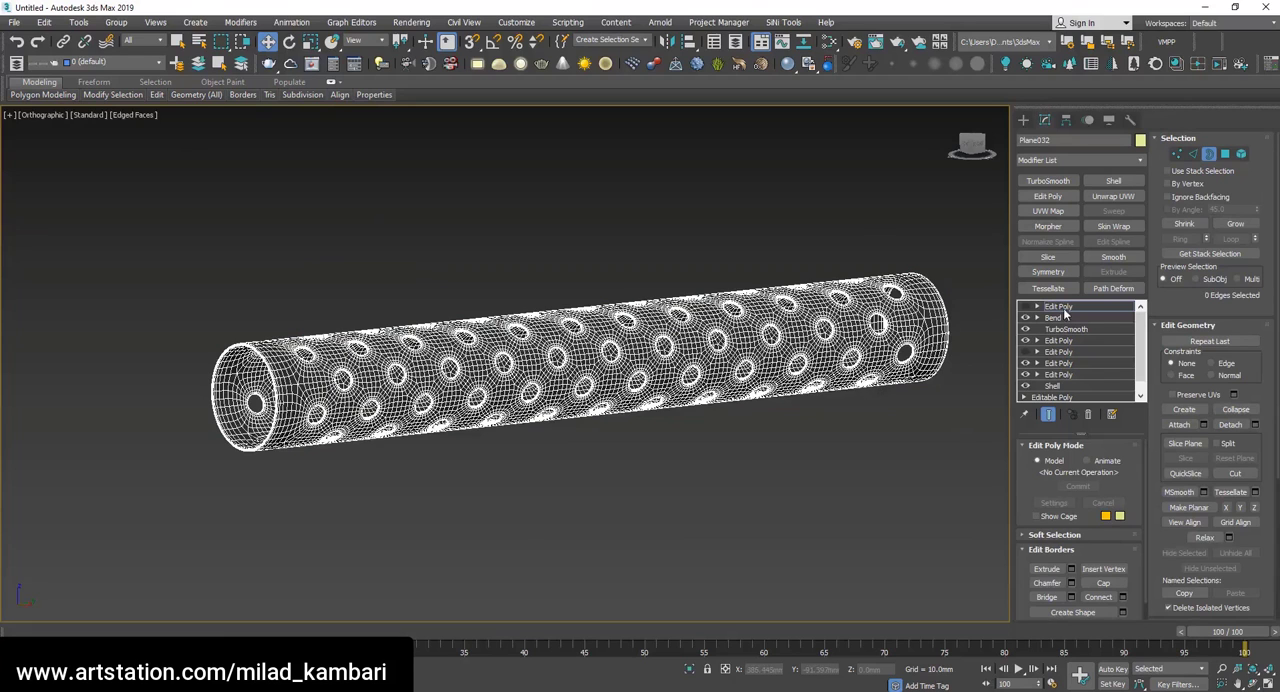
click(1026, 308)
click(932, 368)
click(1252, 684)
drag(478, 462, 490, 358)
click(1177, 154)
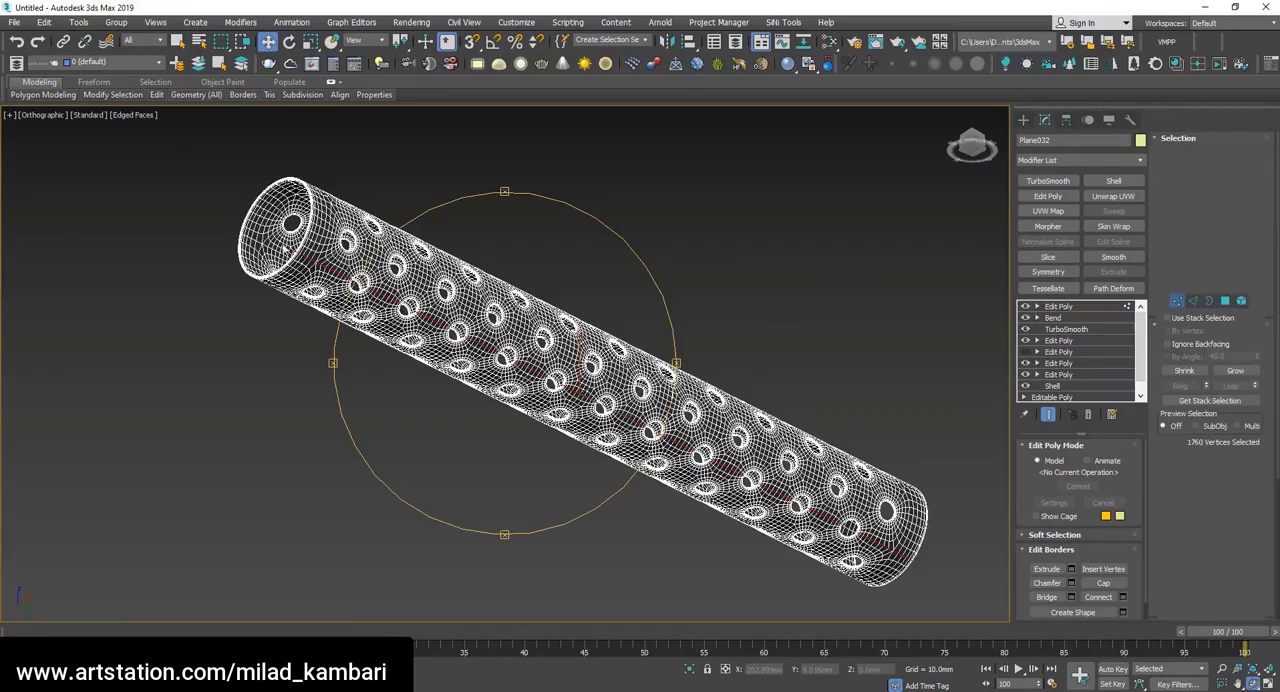
Weld the selected seam vertices with a weld threshold of 0.02 mm.
scroll(388, 287, up, 10)
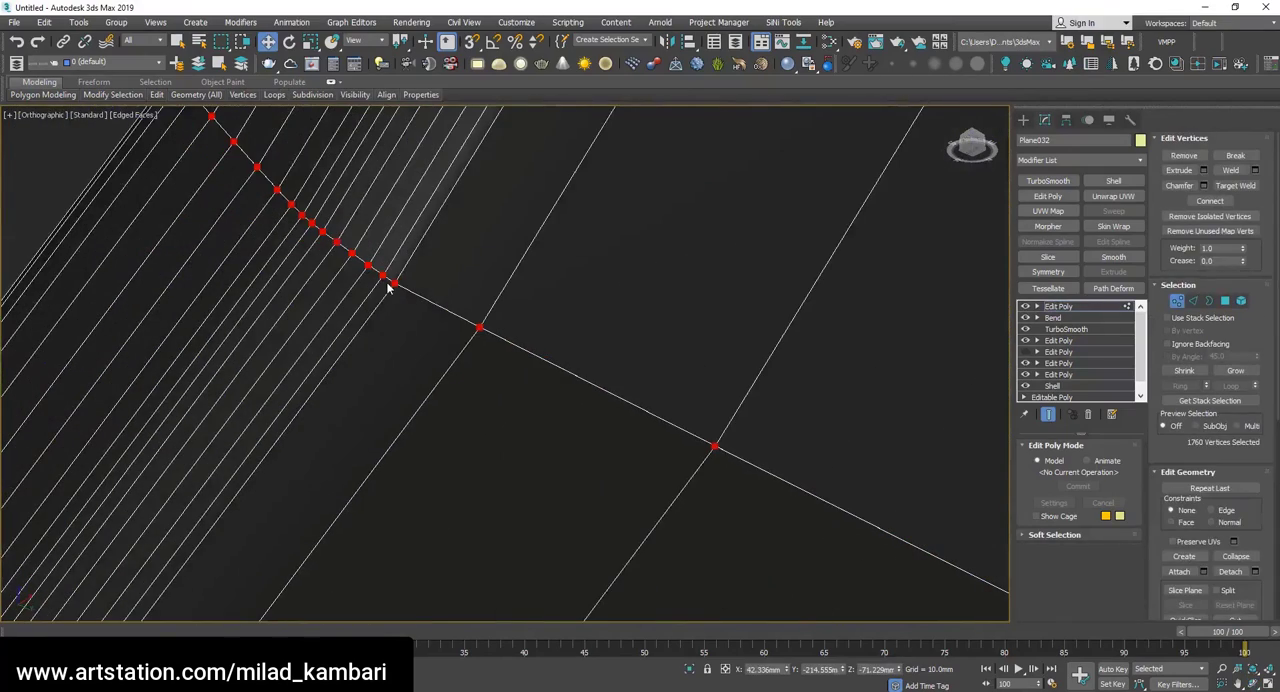
click(1257, 171)
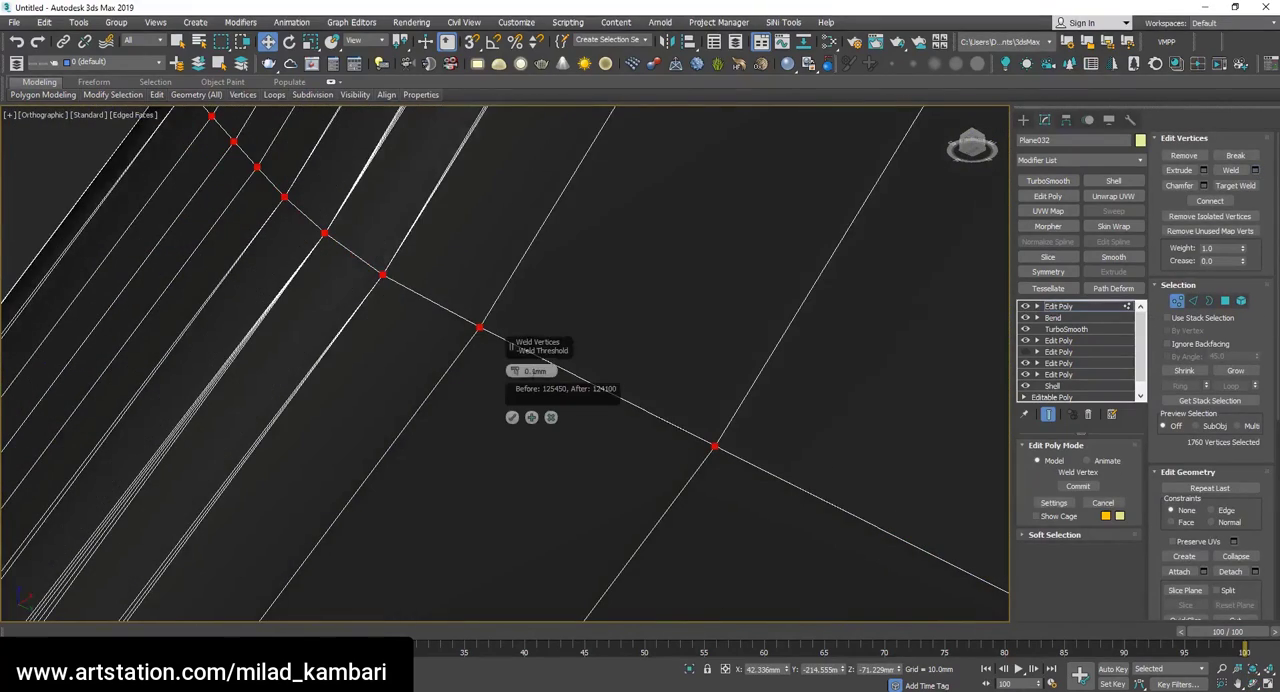
text(0.05)
key(Return)
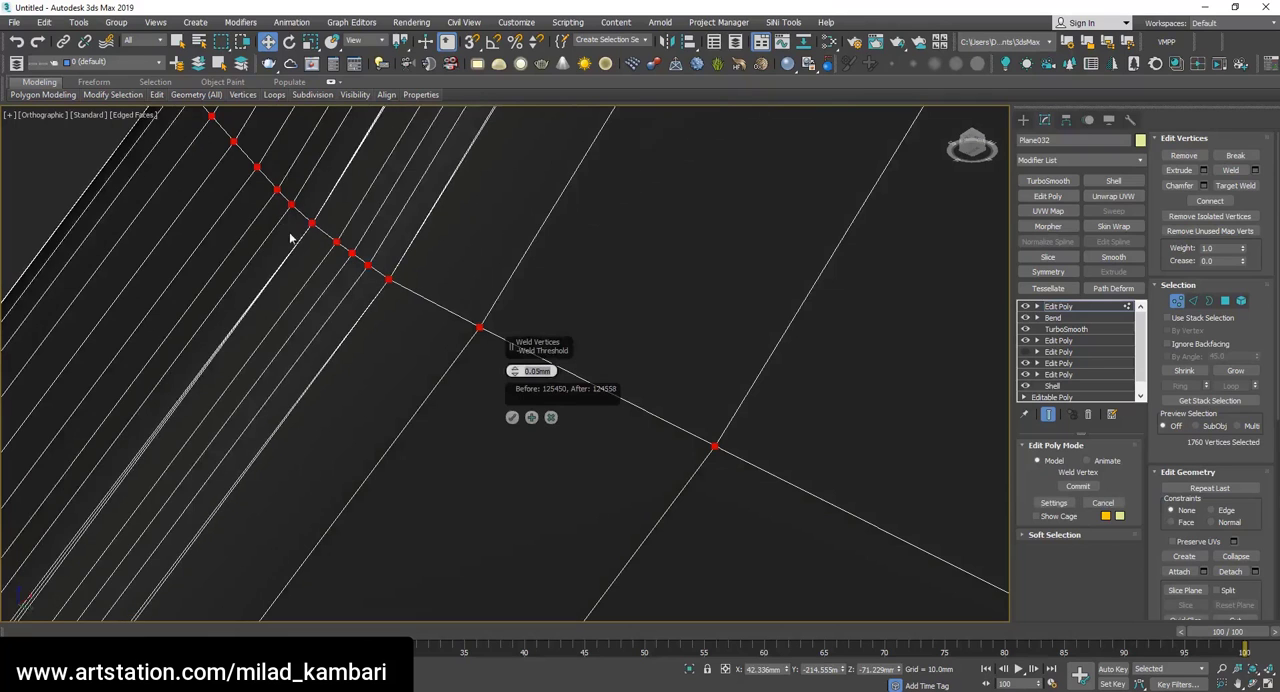
scroll(298, 230, up, 2)
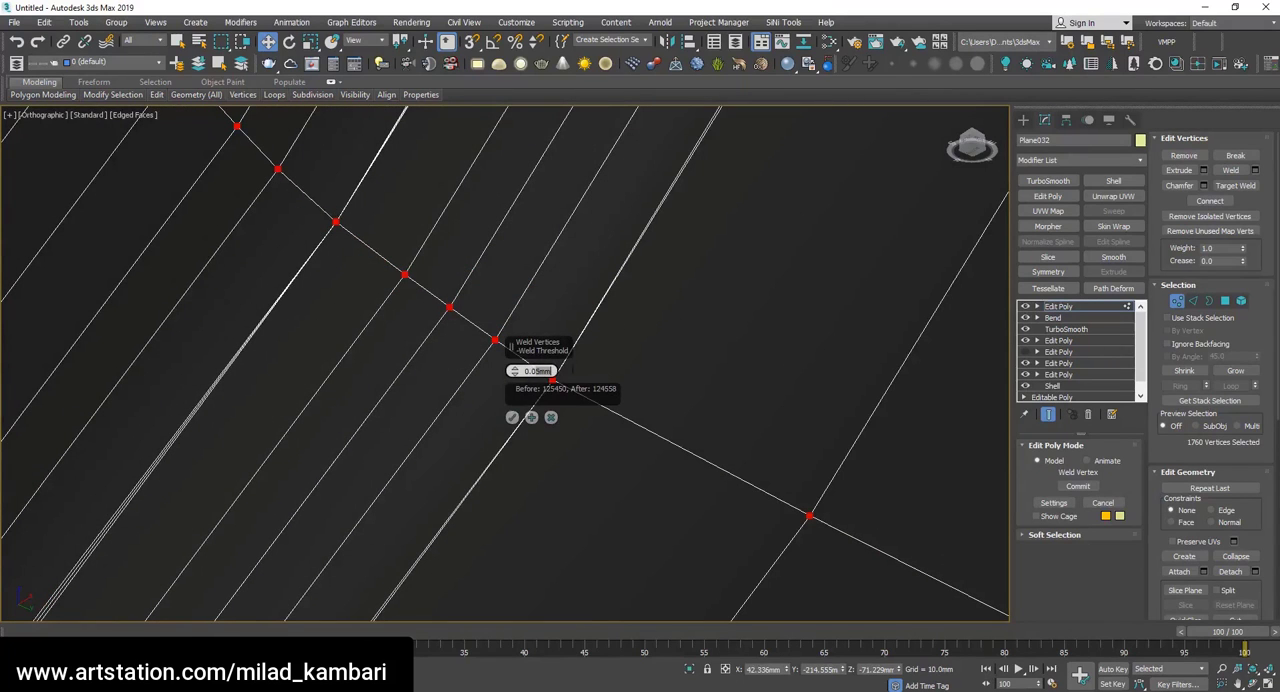
key(Return)
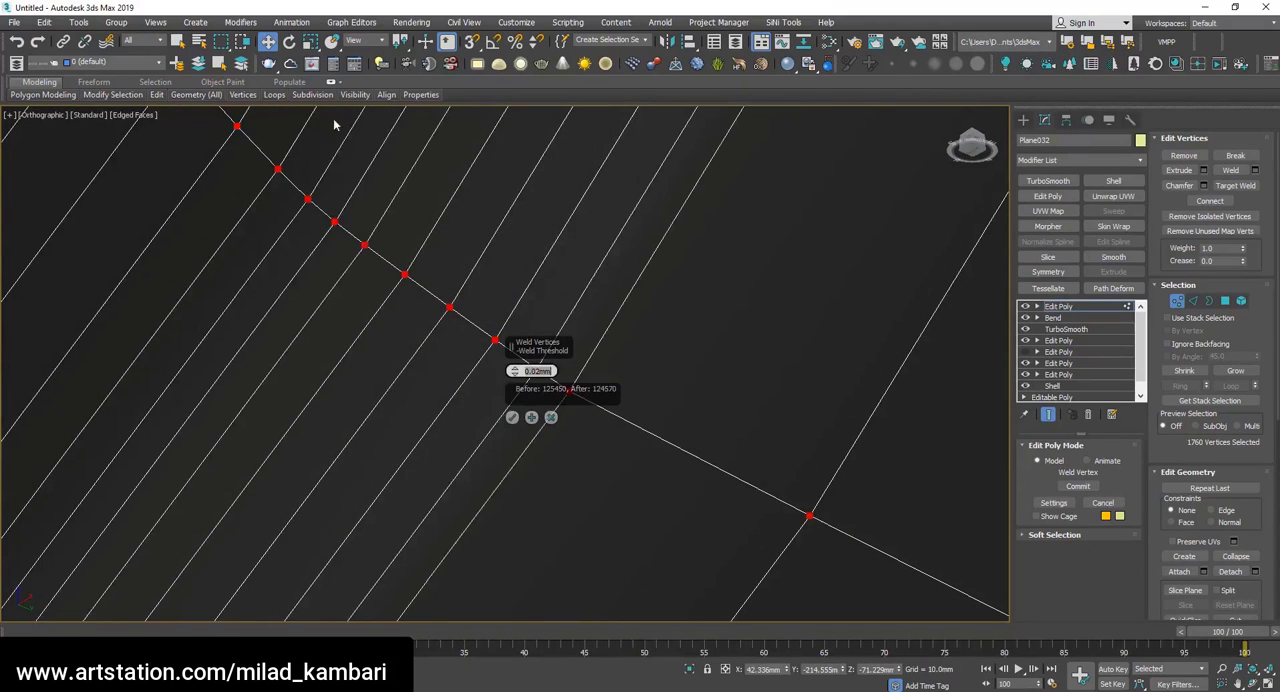
click(512, 417)
Check the welded tube for remaining open borders along the seam, then leave border level.
scroll(491, 366, down, 10)
key(3)
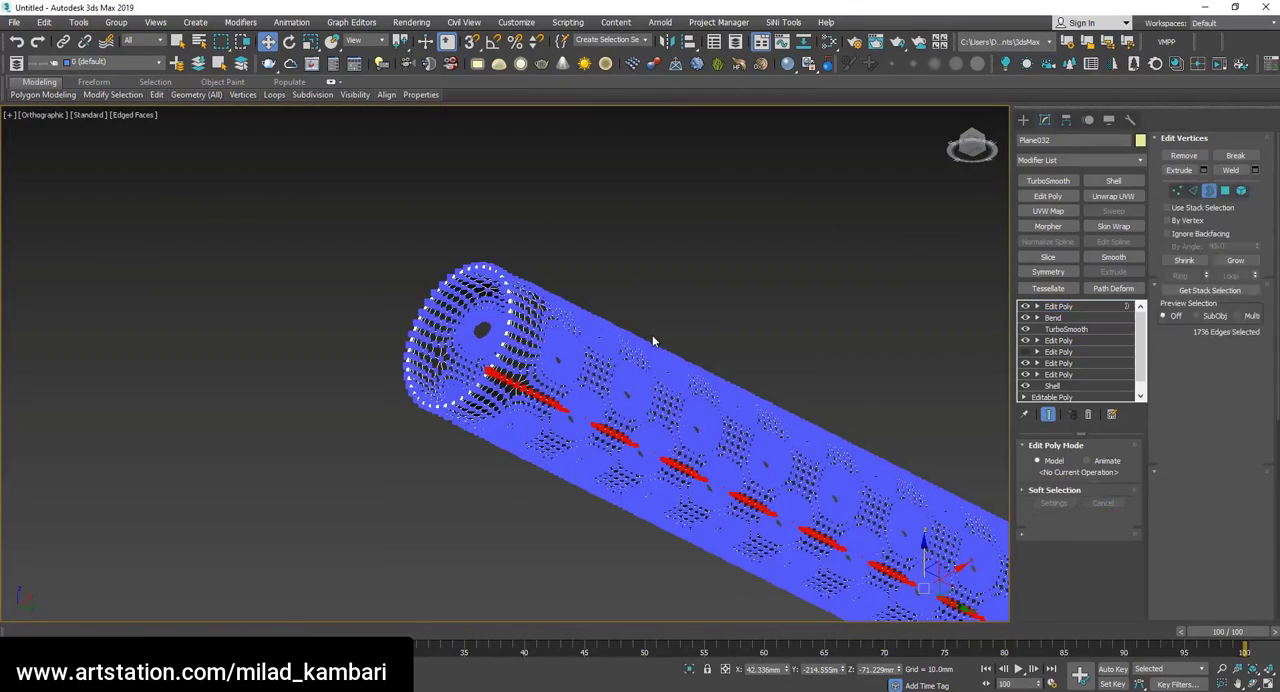
scroll(430, 325, down, 5)
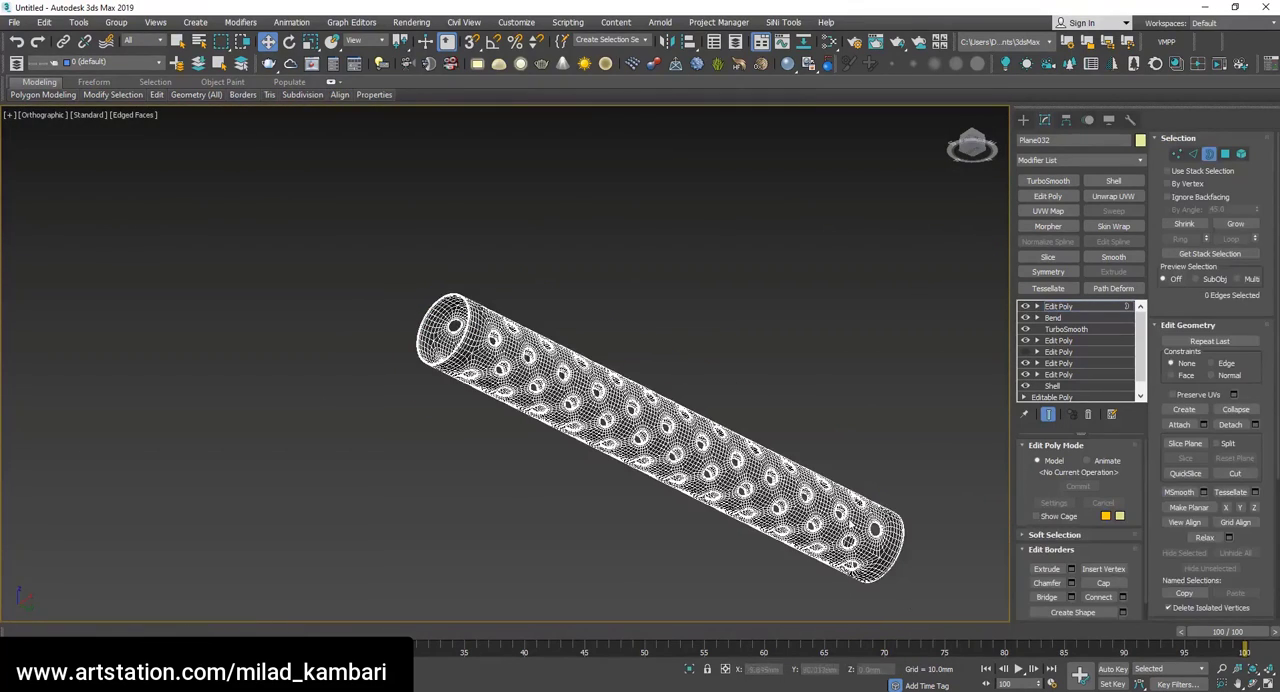
click(1252, 684)
drag(520, 410, 640, 415)
key(w)
key(3)
Turn off edged faces, reselect the tube and inspect its seam and surface in default shading.
click(814, 291)
scroll(748, 457, up, 4)
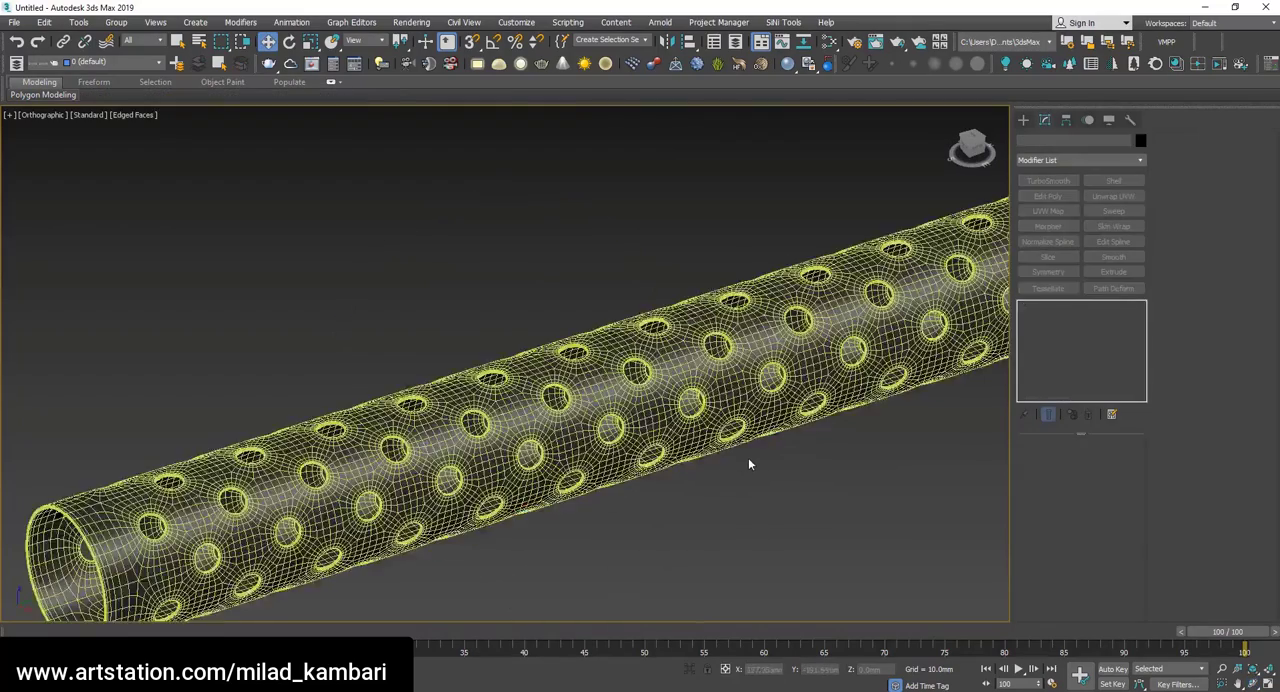
key(F4)
scroll(516, 335, down, 2)
click(518, 360)
alt+middle_drag(625, 428, 615, 376)
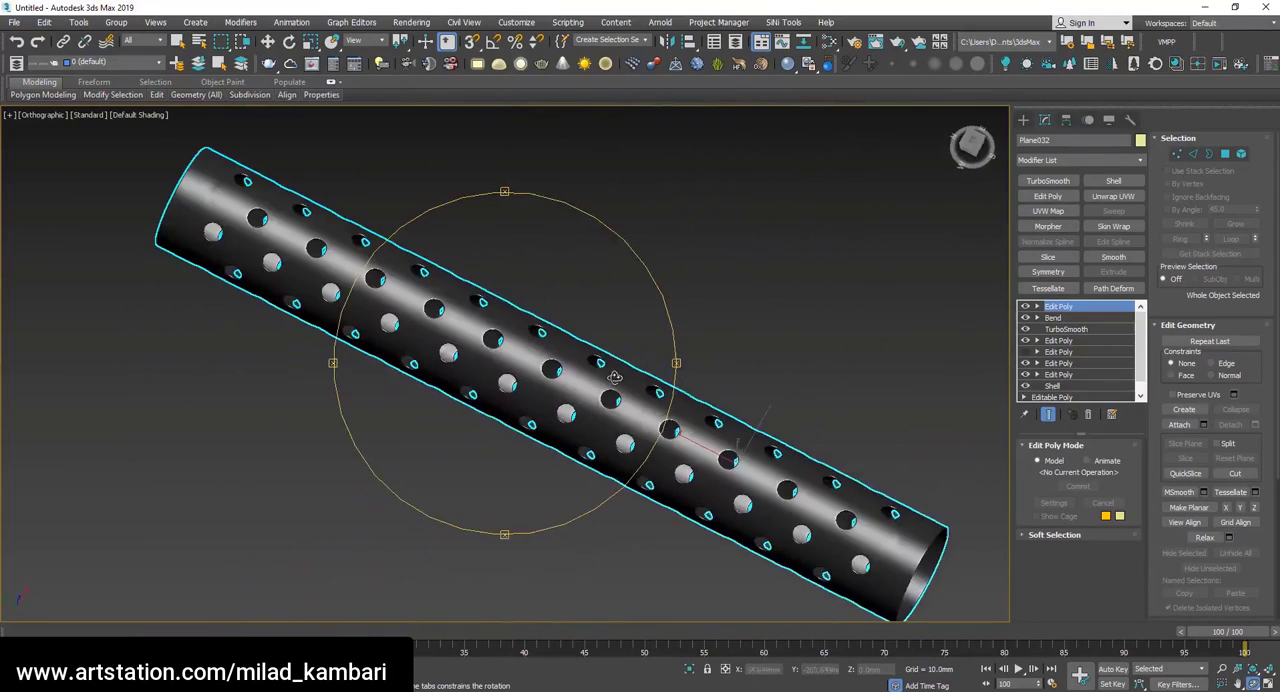